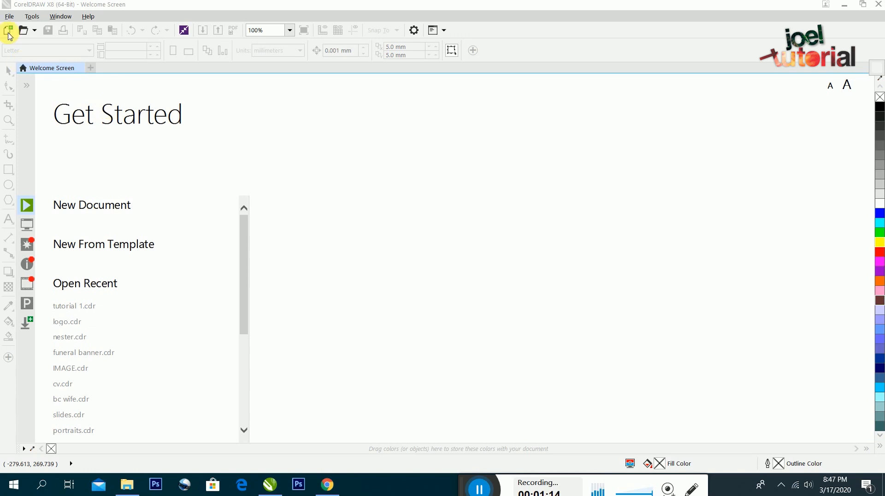
# - Create a new A4 document, draw a rectangle about 150 by 81 mm, and position it in the page's upper part
pyautogui.click(8, 32)
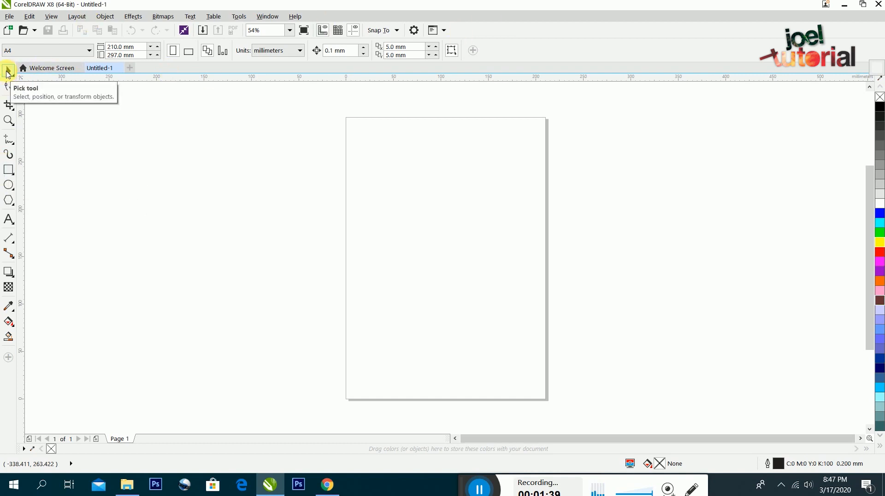
pyautogui.click(10, 169)
pyautogui.moveTo(359, 166); pyautogui.dragTo(502, 242)
pyautogui.click(8, 70)
pyautogui.moveTo(429, 187); pyautogui.dragTo(473, 201)
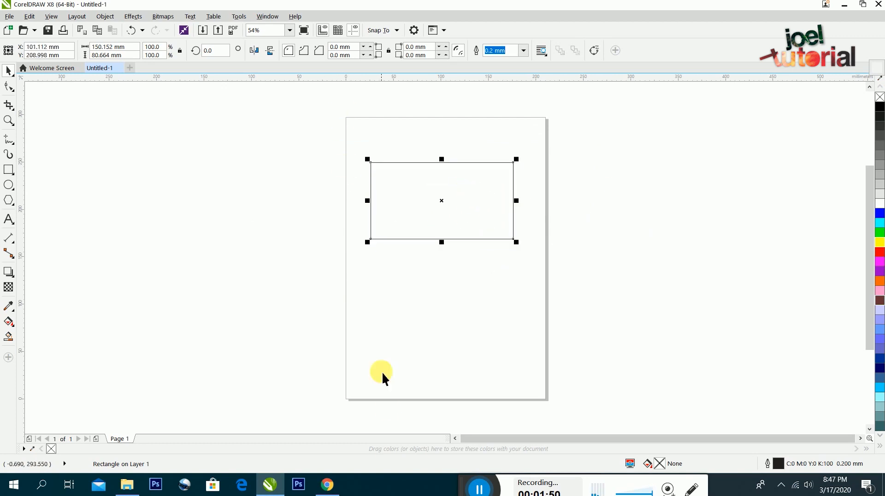
pyautogui.moveTo(483, 209); pyautogui.dragTo(475, 187)
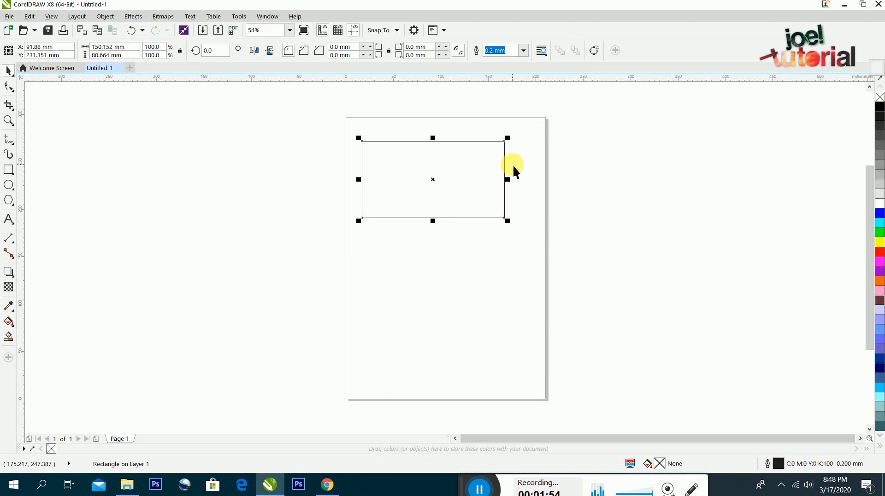
# - Save the drawing to the Desktop as "tutorial 01" in CDR format
pyautogui.click(9, 16)
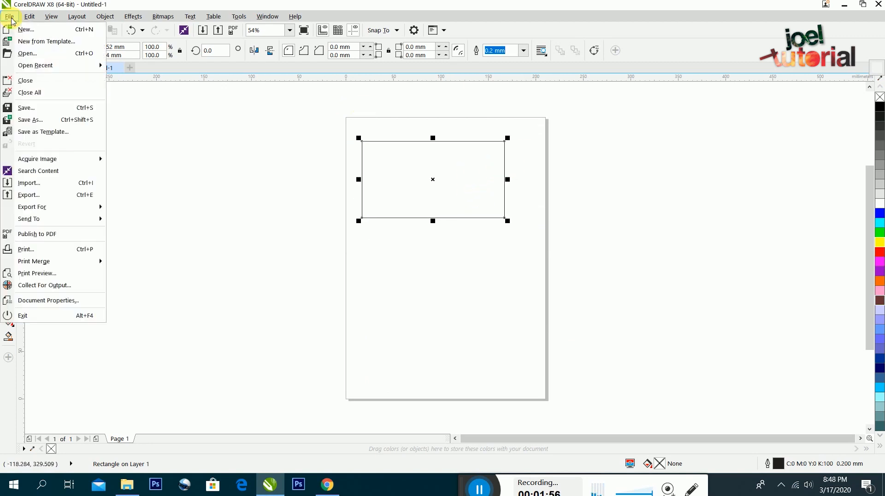
pyautogui.click(28, 108)
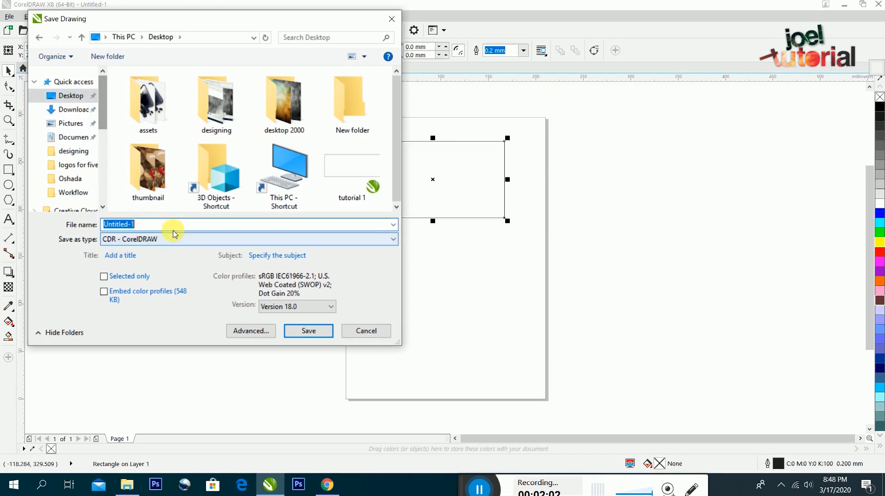
pyautogui.write('tuto')
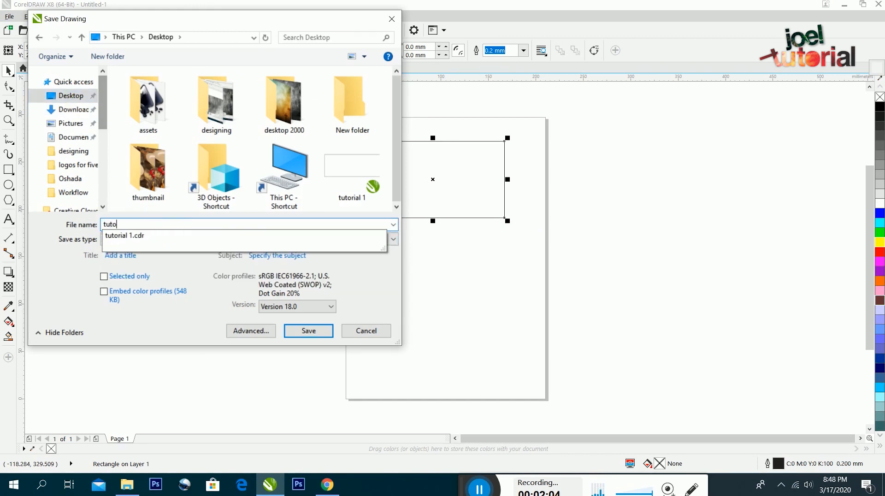
pyautogui.write('rial')
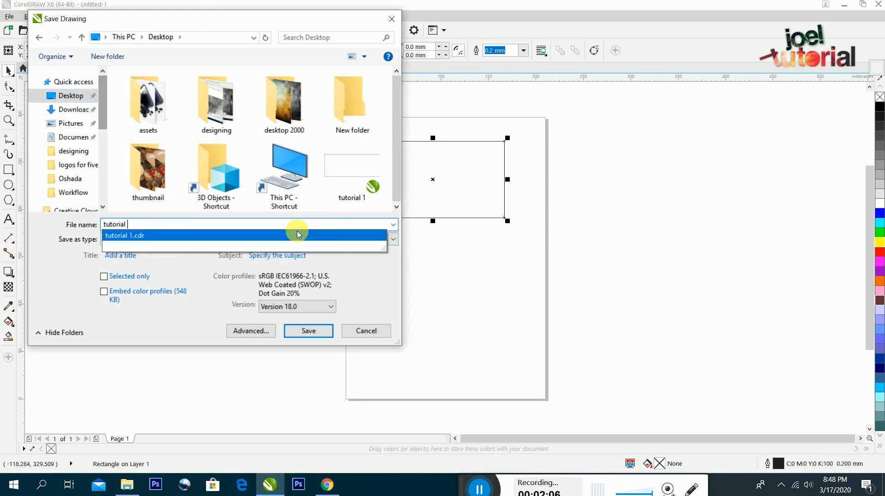
pyautogui.write(' 01')
pyautogui.click(308, 330)
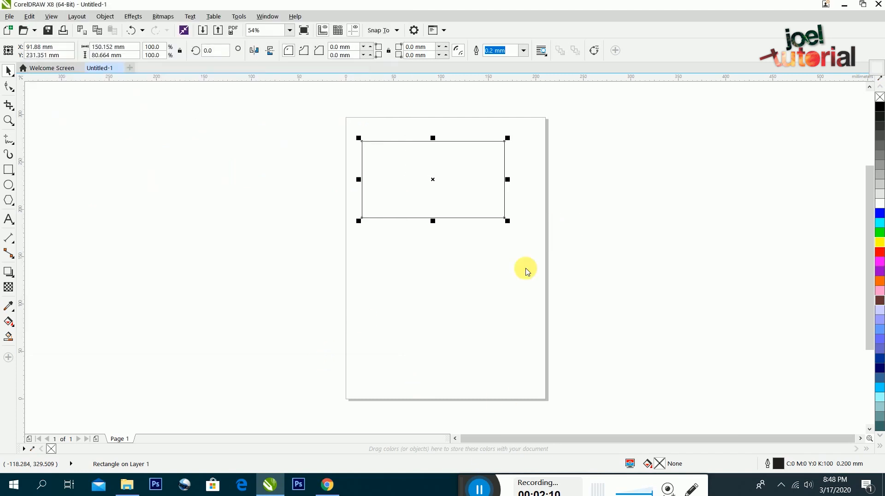
# - Delete the rectangle from the page
pyautogui.click(431, 198)
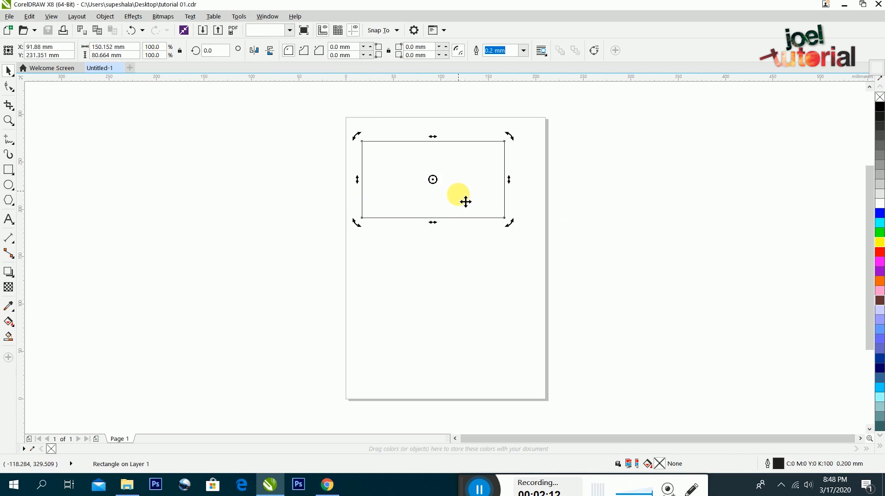
pyautogui.press('Delete')
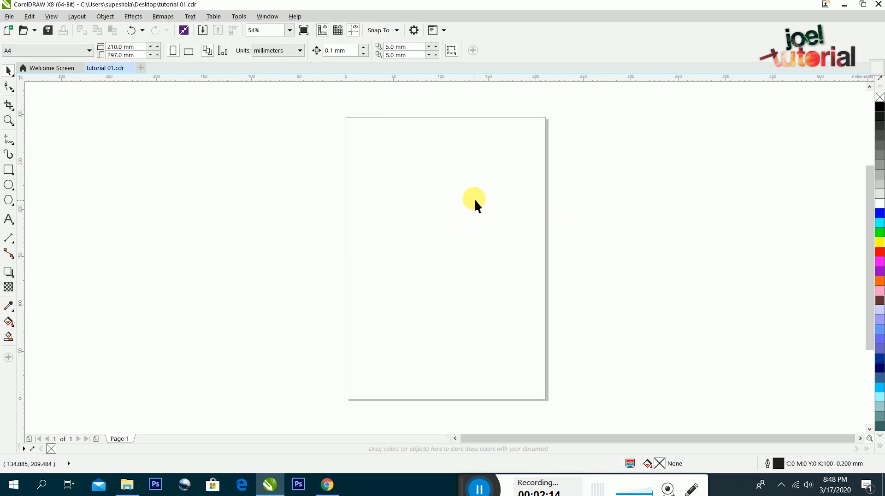
pyautogui.click(14, 93)
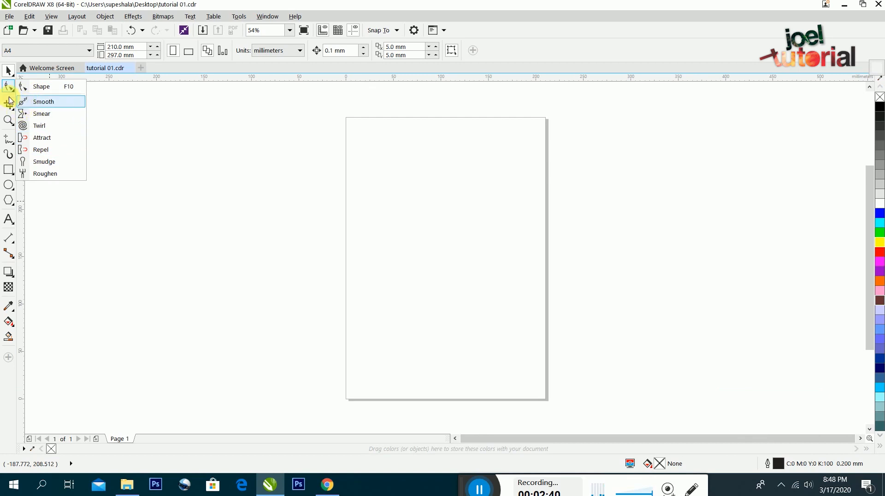
pyautogui.click(12, 113)
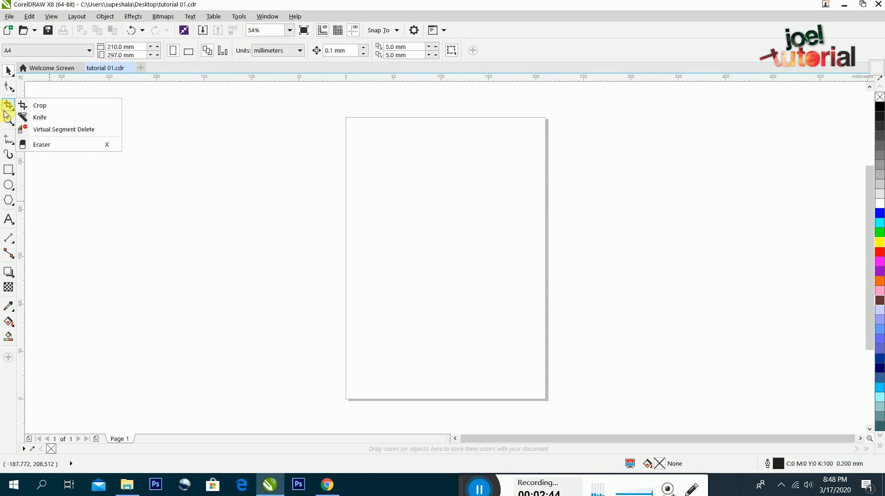
pyautogui.click(10, 124)
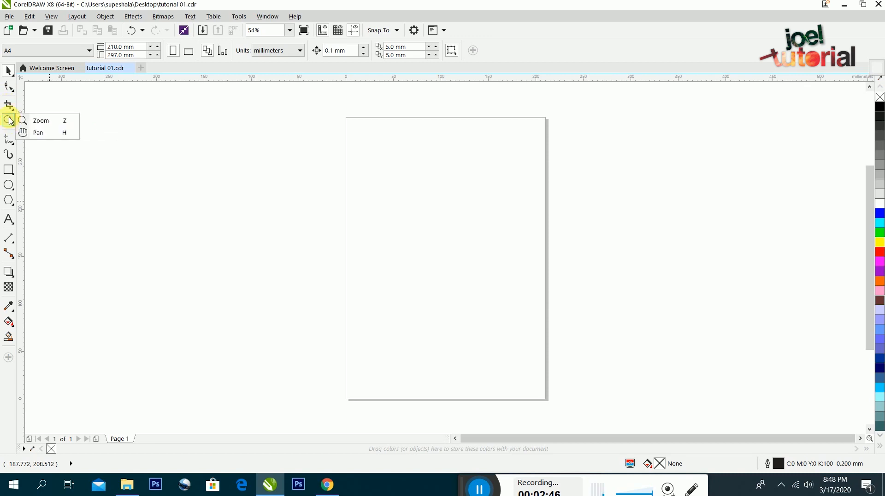
pyautogui.click(28, 120)
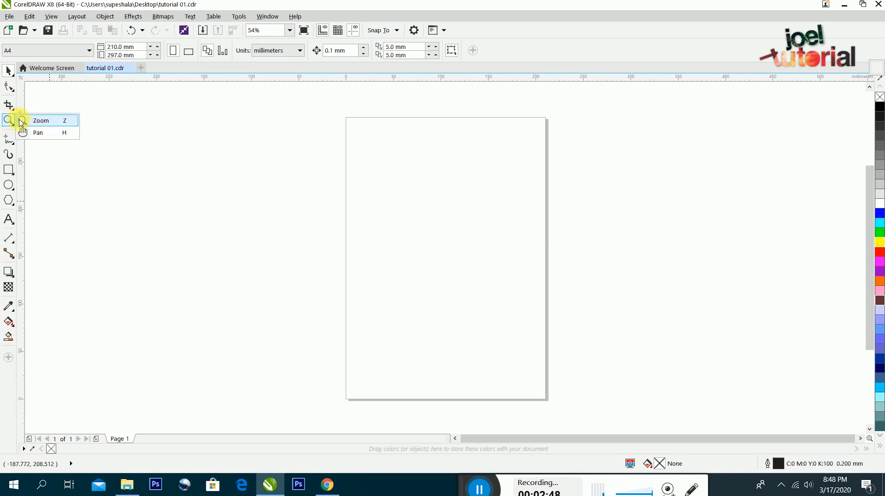
# - Draw a rectangle about 89 by 56 mm that overlaps the upper part of the page's left edge
pyautogui.click(8, 169)
pyautogui.moveTo(423, 153); pyautogui.dragTo(338, 206)
pyautogui.click(8, 120)
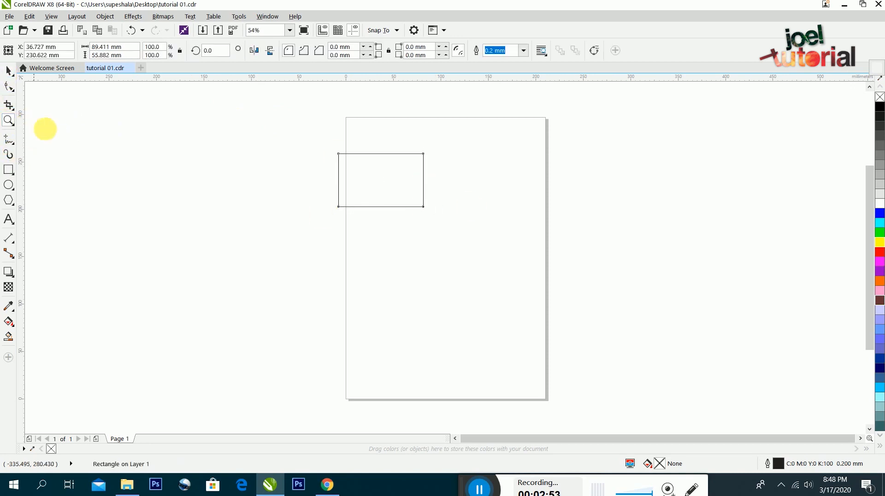
pyautogui.moveTo(325, 148); pyautogui.dragTo(474, 234)
pyautogui.press('F3')
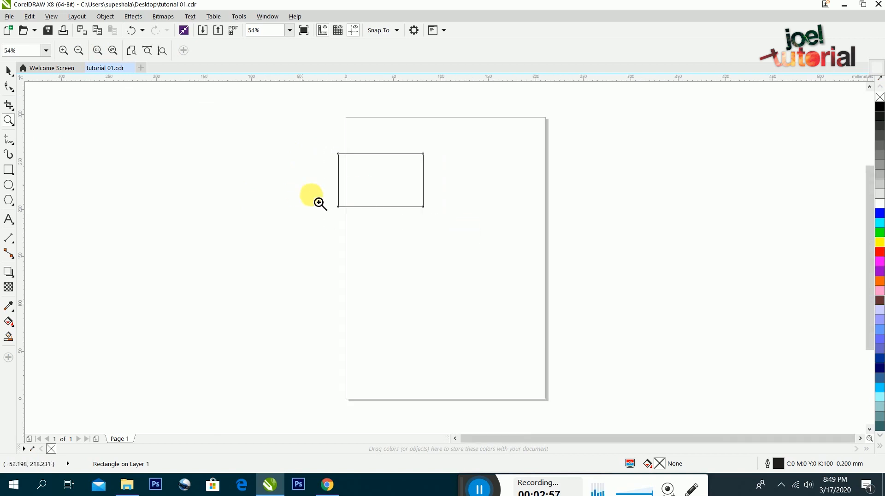
pyautogui.click(9, 73)
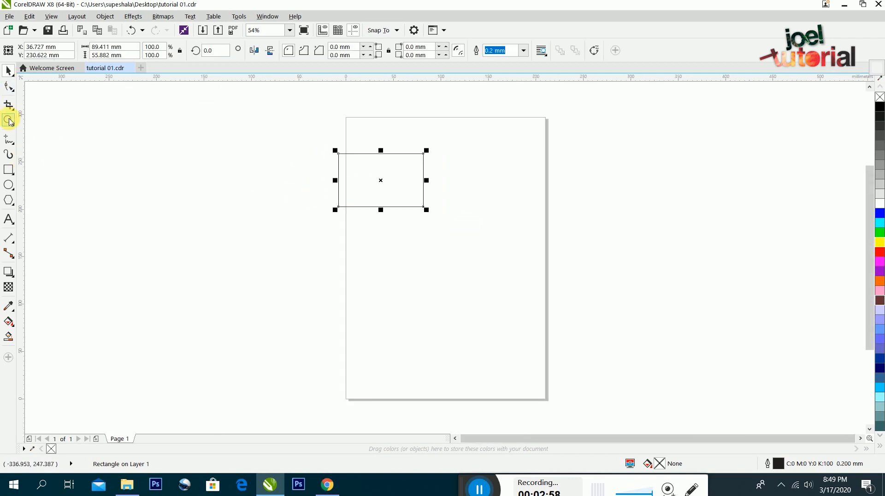
# - Draw a closed, irregular freehand shape about 146 by 140 mm outside the page, beside its left edge
pyautogui.click(9, 146)
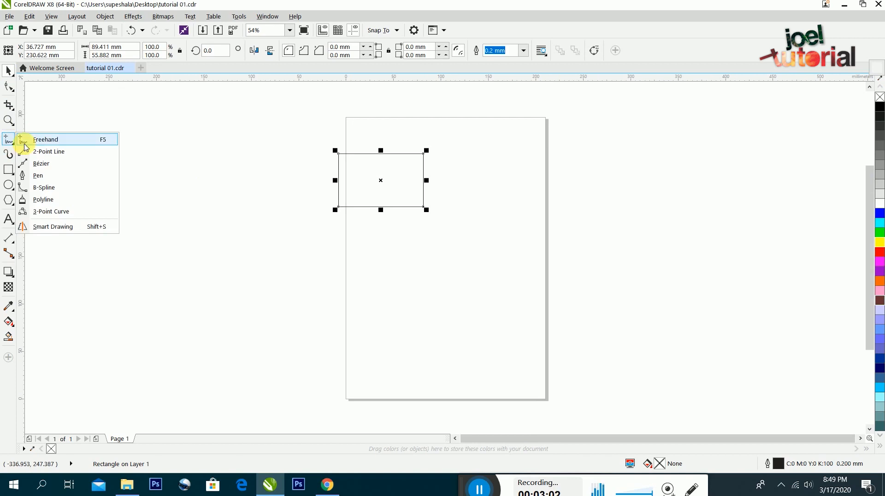
pyautogui.click(64, 143)
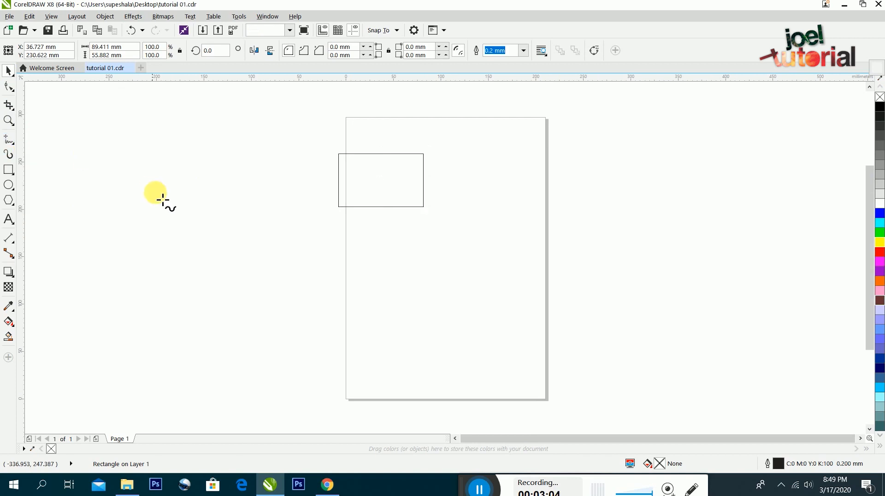
pyautogui.moveTo(136, 200)
pyautogui.mouseDown()
pyautogui.moveTo(274, 129)
pyautogui.moveTo(237, 217)
pyautogui.mouseUp()
pyautogui.moveTo(226, 246)
pyautogui.mouseDown()
pyautogui.moveTo(147, 257)
pyautogui.moveTo(136, 201)
pyautogui.mouseUp()
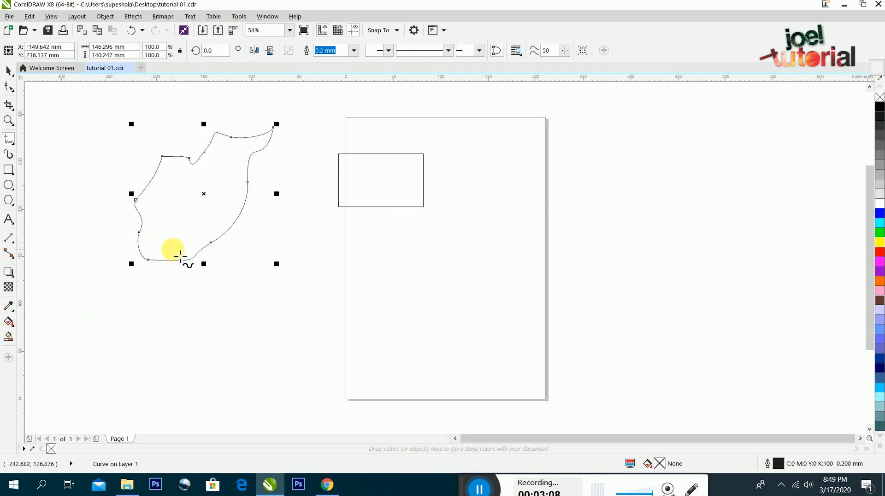
# - Draw a second closed freehand shape about 81 by 94 mm on the page and move it up to the right of the rectangle
pyautogui.moveTo(413, 253)
pyautogui.mouseDown()
pyautogui.moveTo(470, 254)
pyautogui.moveTo(446, 305)
pyautogui.moveTo(417, 264)
pyautogui.mouseUp()
pyautogui.click(8, 70)
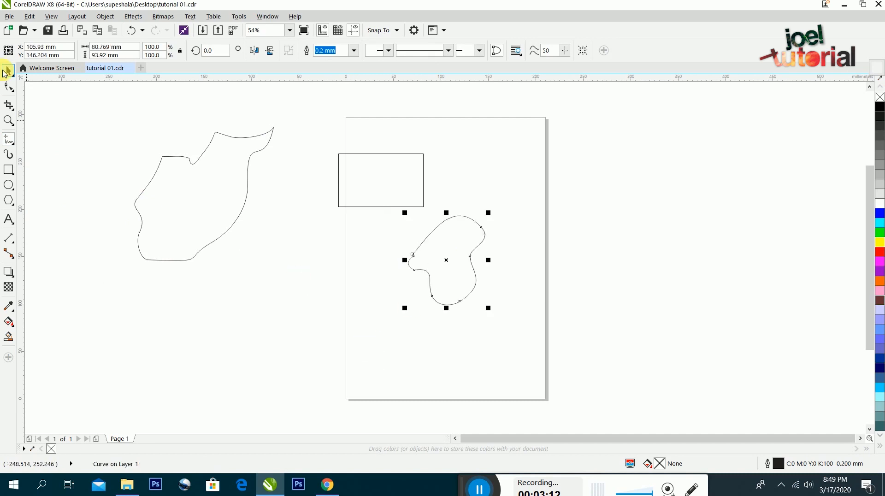
pyautogui.moveTo(435, 248); pyautogui.dragTo(509, 171)
# - Fill the freehand shape on the page with red, and try yellow and black outlines before applying cyan
pyautogui.scroll(2, 511, 161)
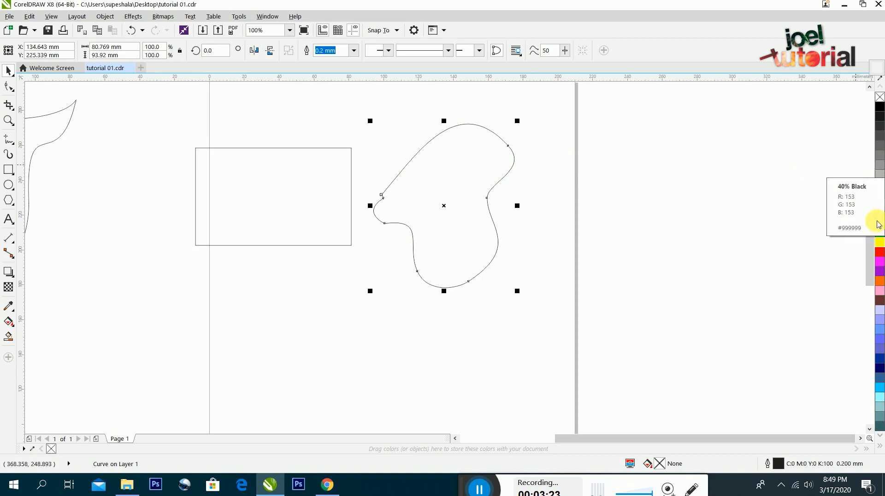
pyautogui.click(880, 254)
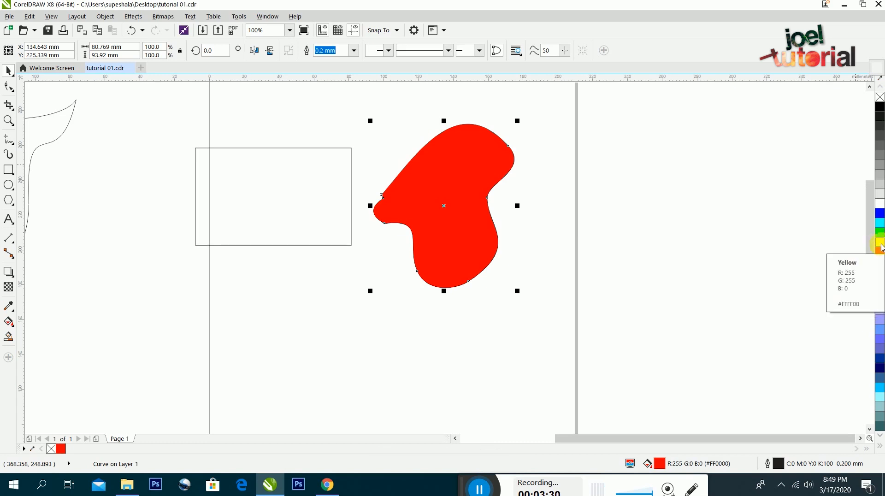
pyautogui.rightClick(879, 244)
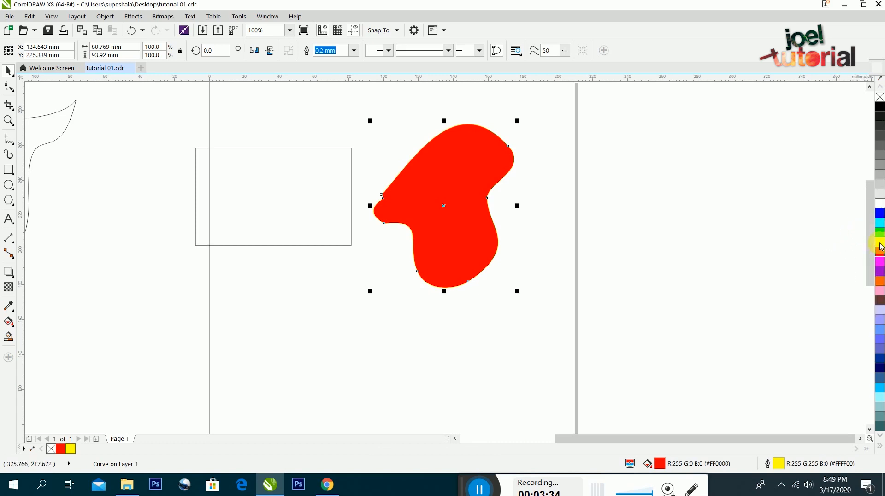
pyautogui.rightClick(879, 107)
pyautogui.rightClick(879, 223)
# - Set the outline width of the red freehand shape to 2.0 mm
pyautogui.scroll(5, 499, 121)
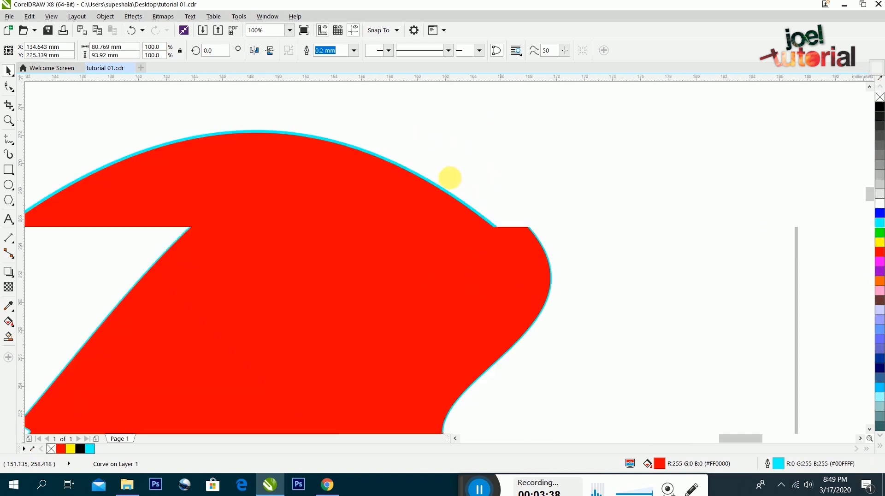
pyautogui.scroll(1, 444, 137)
pyautogui.scroll(-6, 445, 136)
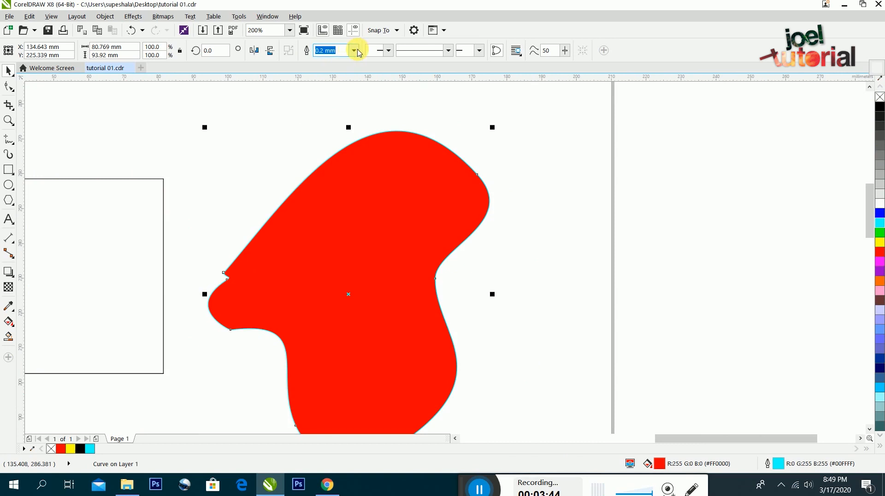
pyautogui.click(358, 51)
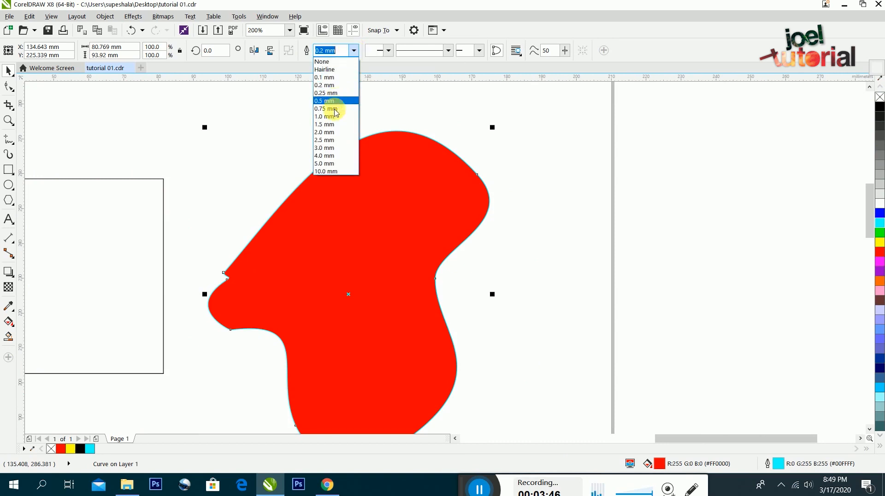
pyautogui.click(334, 133)
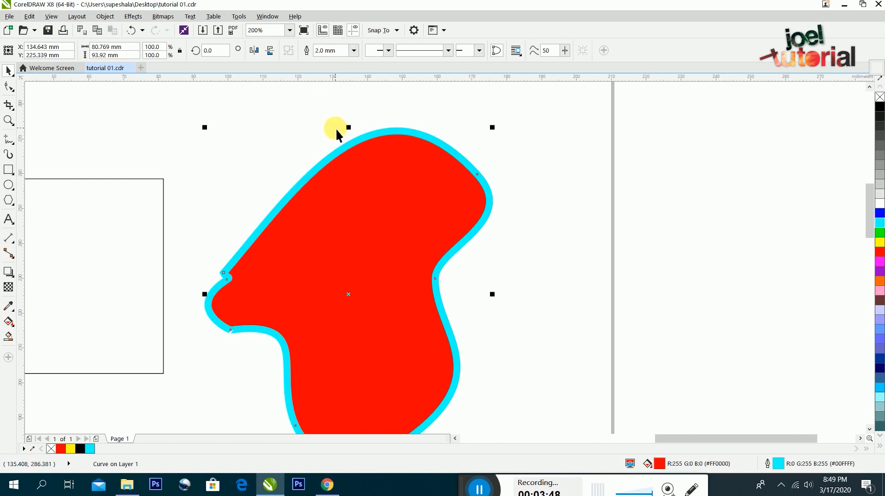
pyautogui.scroll(-4, 450, 129)
pyautogui.scroll(6, 449, 133)
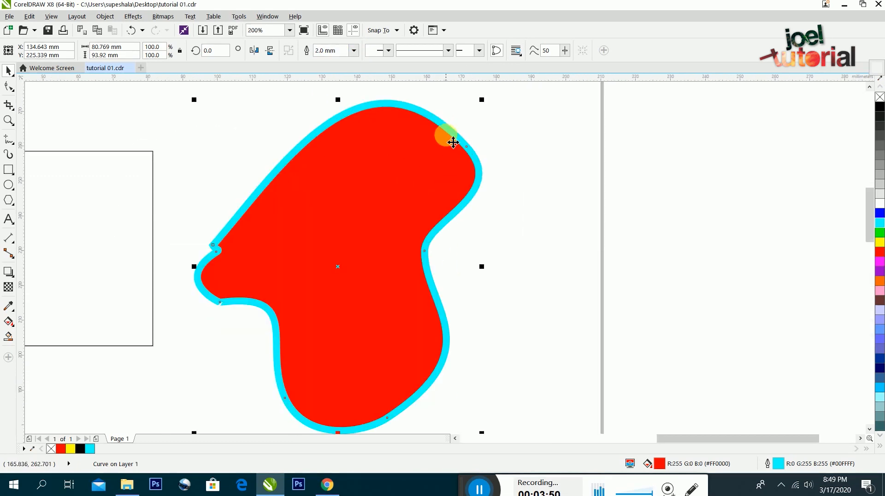
# - Fill the rectangle at the page's left edge with blue and colour its outline red
pyautogui.scroll(-2, 414, 113)
pyautogui.scroll(-4, 414, 113)
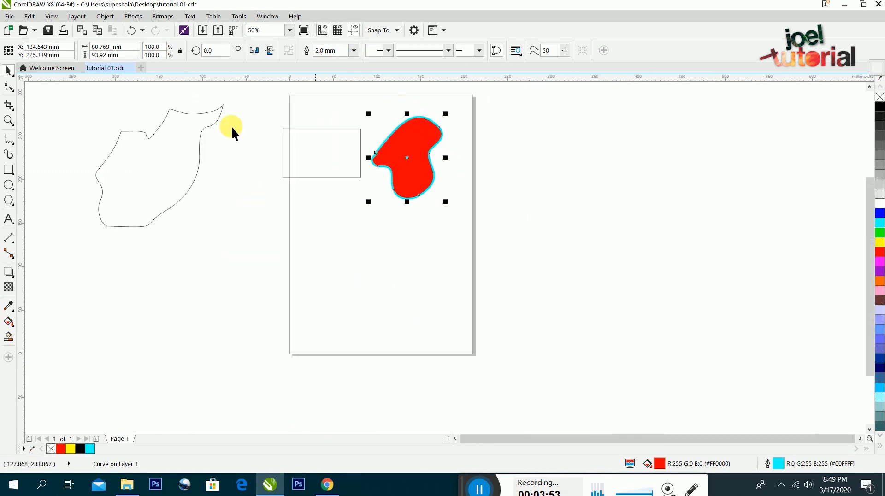
pyautogui.click(286, 159)
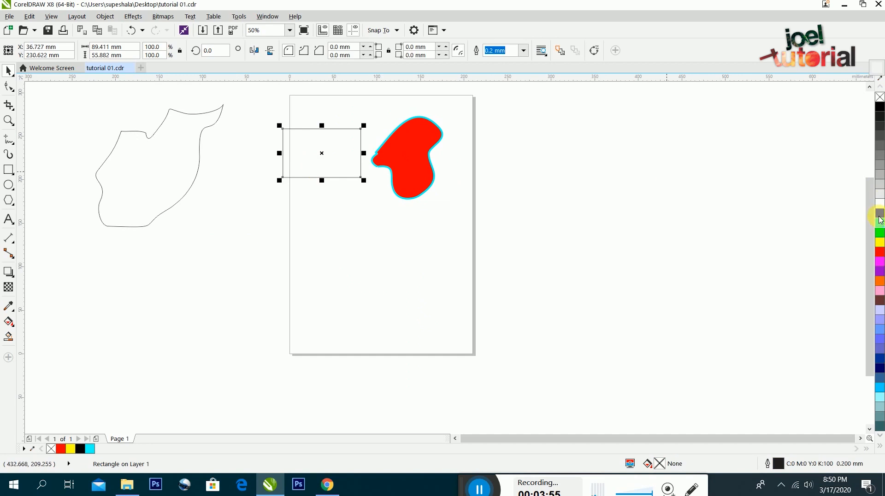
pyautogui.click(880, 216)
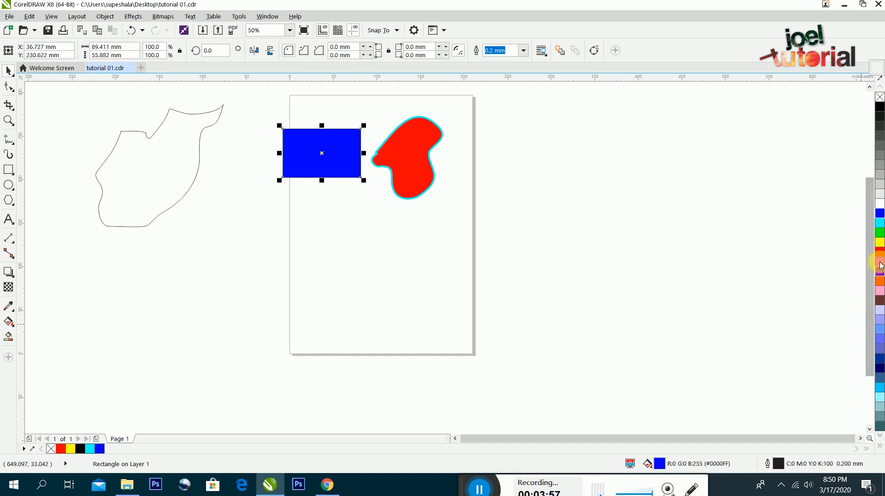
pyautogui.scroll(8, 360, 161)
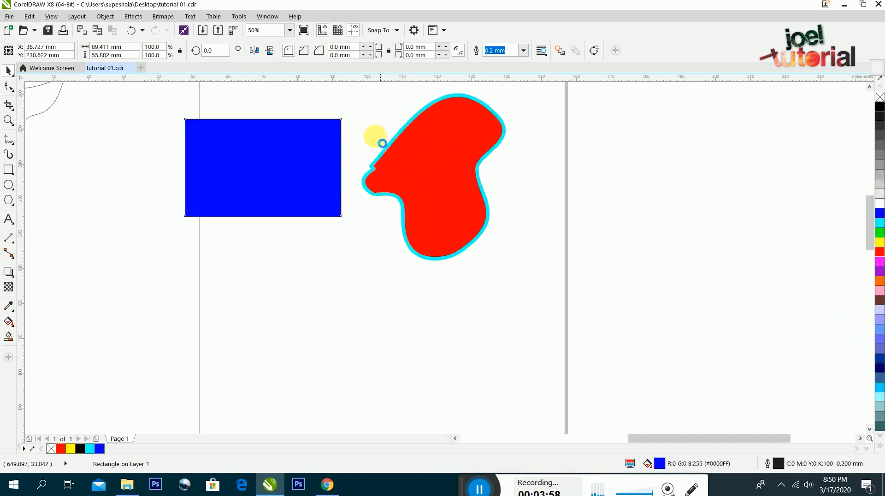
pyautogui.rightClick(880, 251)
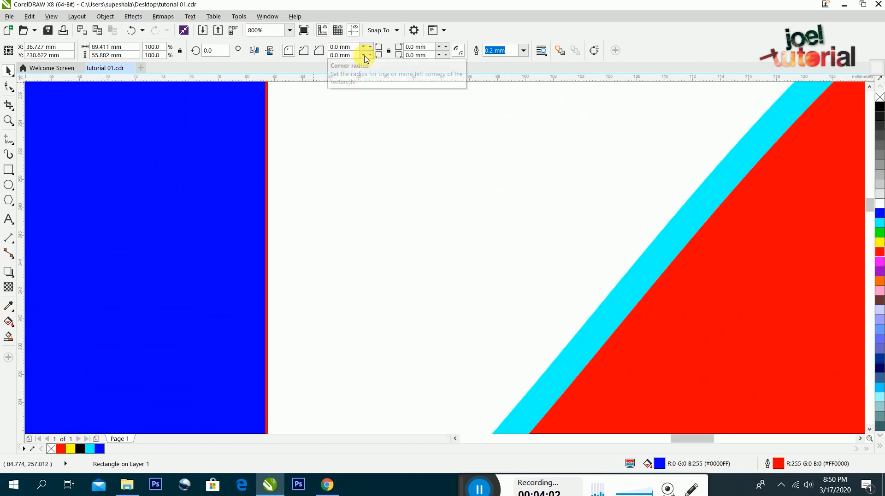
# - Set the blue rectangle's outline width to 1.5 mm
pyautogui.click(524, 51)
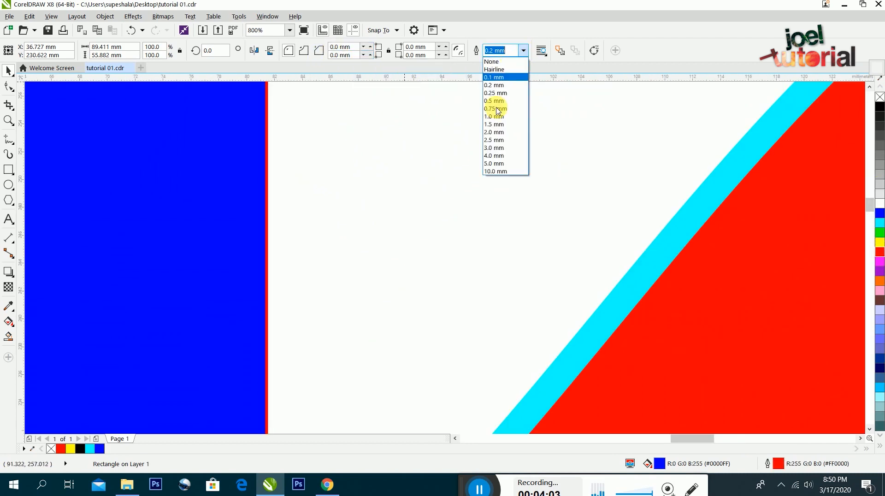
pyautogui.click(512, 130)
pyautogui.scroll(-4, 433, 138)
pyautogui.scroll(-4, 431, 151)
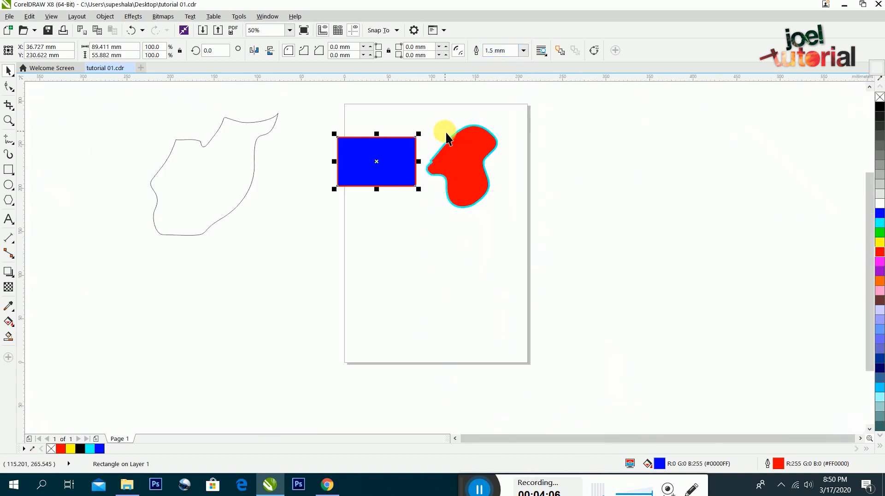
# - Move the blue rectangle fully onto the page and delete the unfilled freehand shape beside the page
pyautogui.click(257, 158)
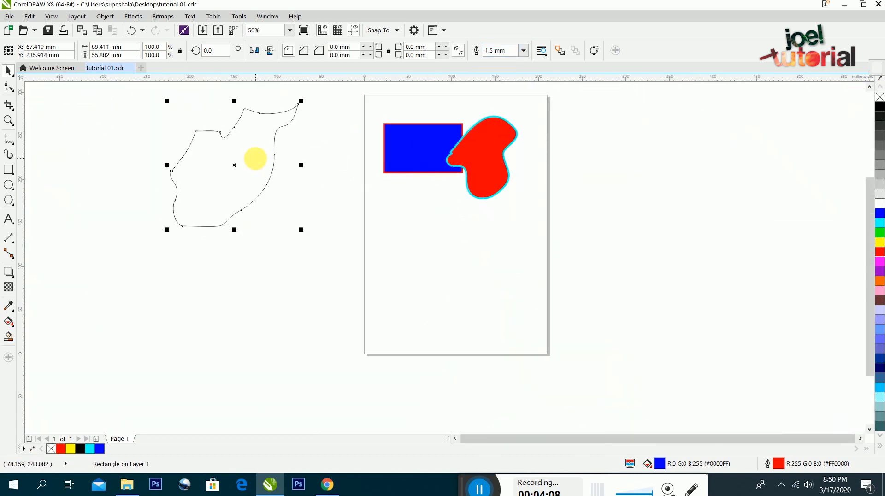
pyautogui.press('Delete')
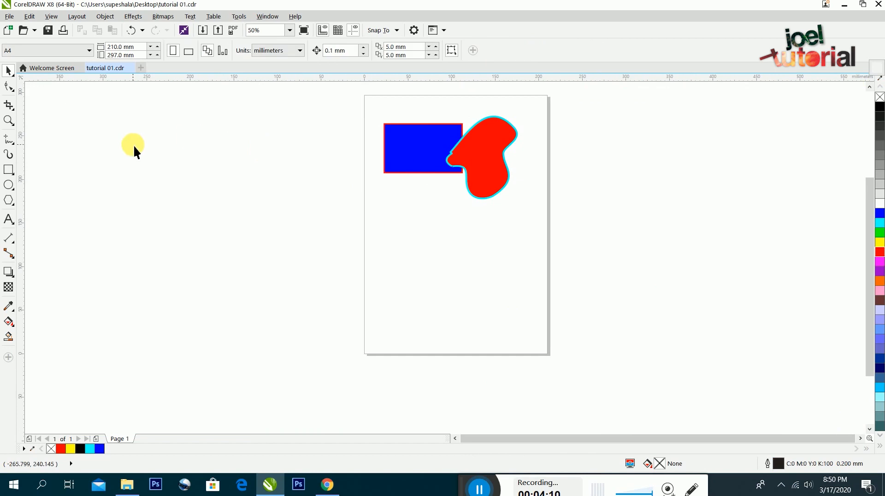
# - Draw a nearly horizontal 2-point line about 185 mm long across the page below the two filled shapes
pyautogui.click(10, 142)
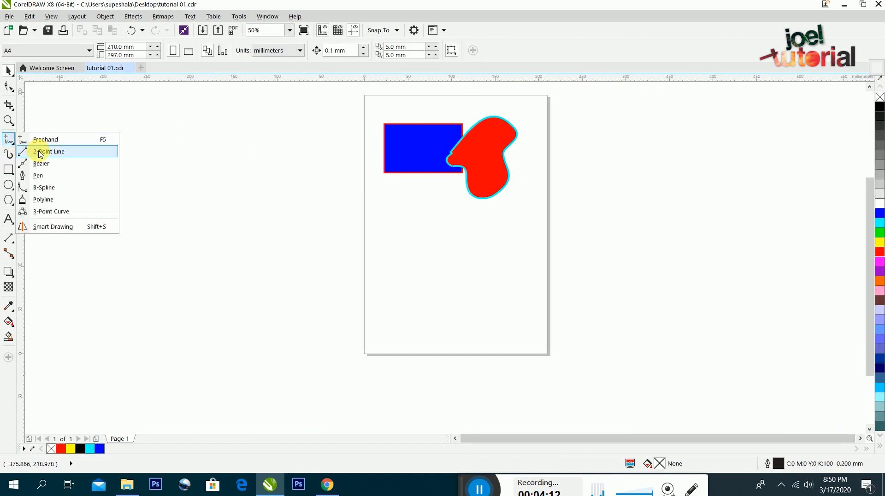
pyautogui.click(39, 152)
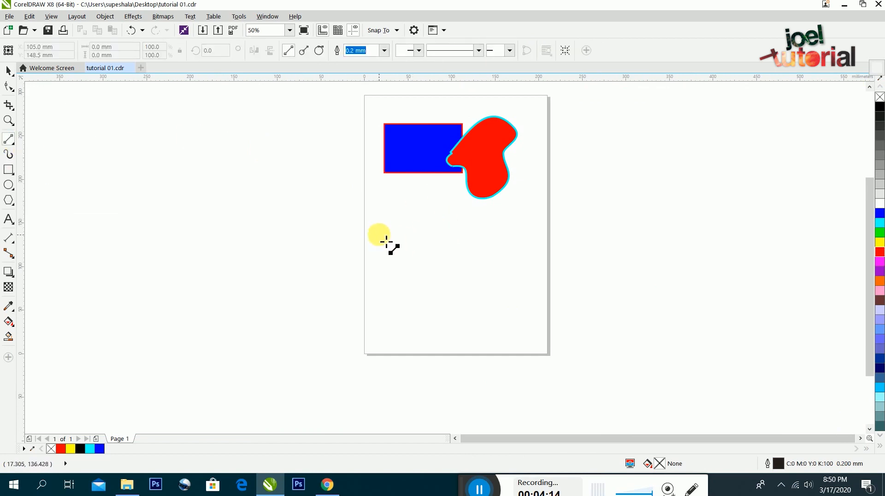
pyautogui.moveTo(381, 228); pyautogui.dragTo(538, 228)
pyautogui.press('Delete')
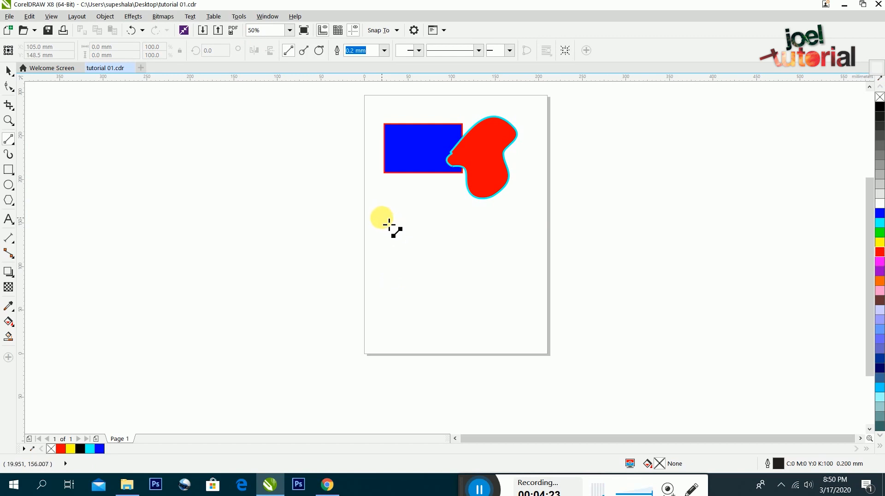
pyautogui.moveTo(389, 224); pyautogui.dragTo(549, 223)
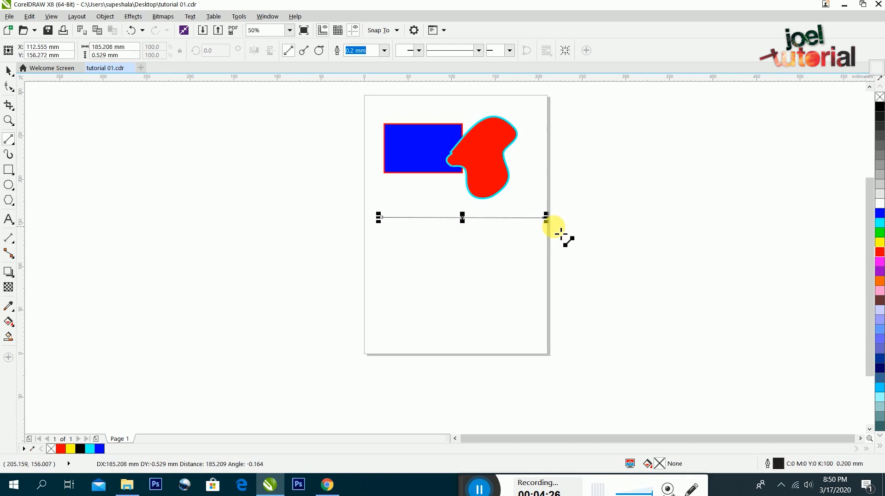
# - Draw another 2-point line about 192 mm long in the empty area beside the page and delete it
pyautogui.moveTo(276, 178); pyautogui.dragTo(330, 177)
pyautogui.click(9, 69)
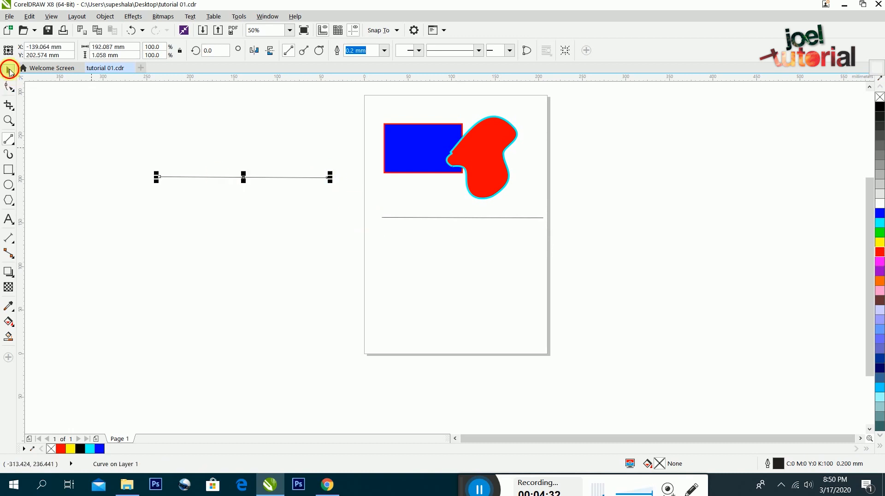
pyautogui.press('Delete')
pyautogui.click(398, 217)
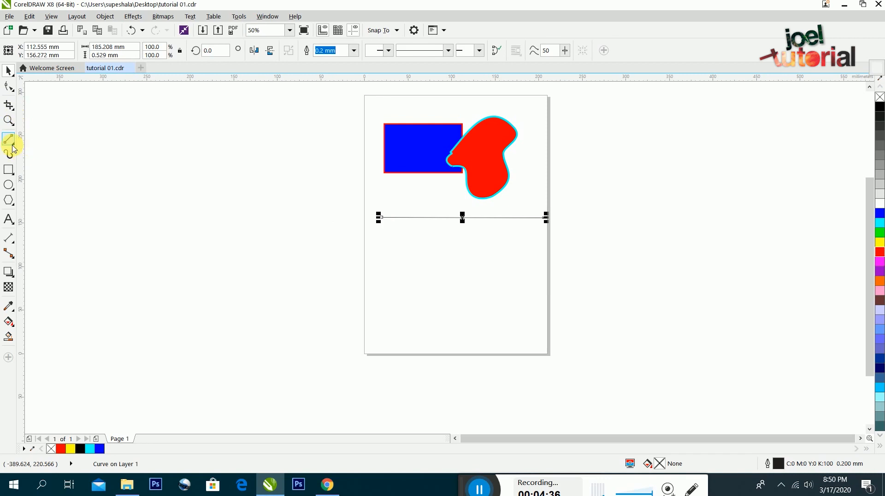
# - Draw a closed Bézier shape about 153 by 201 mm with mixed curved and straight segments, overlapping the page's left edge
pyautogui.click(13, 146)
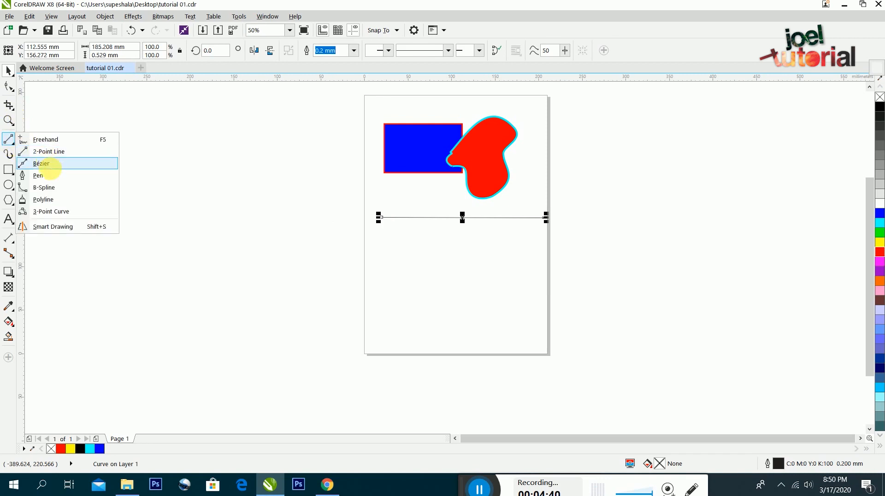
pyautogui.click(46, 164)
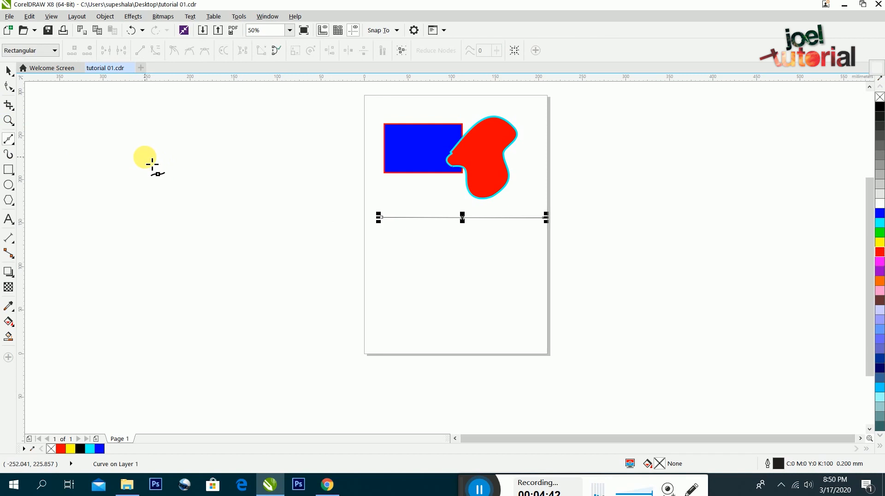
pyautogui.moveTo(303, 218); pyautogui.dragTo(301, 178)
pyautogui.click(314, 146)
pyautogui.click(338, 117)
pyautogui.click(364, 147)
pyautogui.click(373, 189)
pyautogui.moveTo(355, 253); pyautogui.dragTo(375, 264)
pyautogui.click(387, 291)
pyautogui.click(297, 273)
pyautogui.click(253, 254)
pyautogui.click(258, 174)
pyautogui.click(304, 234)
pyautogui.click(303, 218)
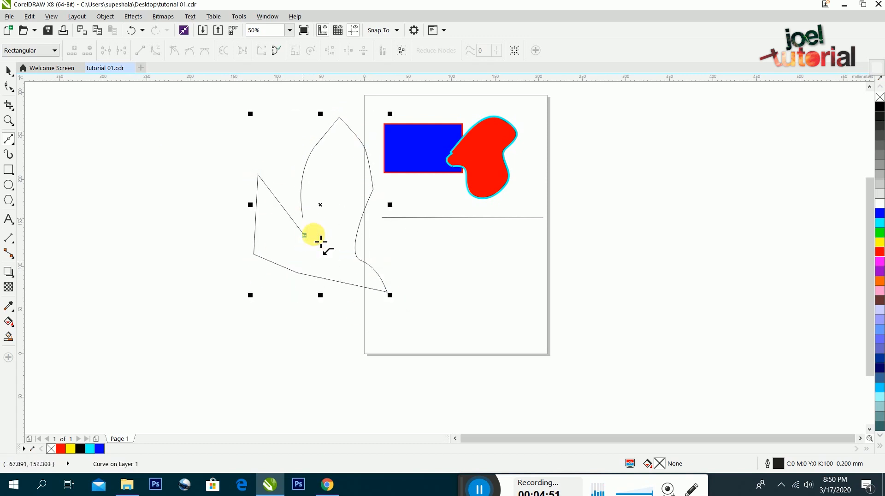
# - Move the Bézier shape off the page into the empty area to its left
pyautogui.click(9, 70)
pyautogui.moveTo(357, 232); pyautogui.dragTo(256, 197)
pyautogui.scroll(1, 237, 167)
pyautogui.scroll(-1, 252, 178)
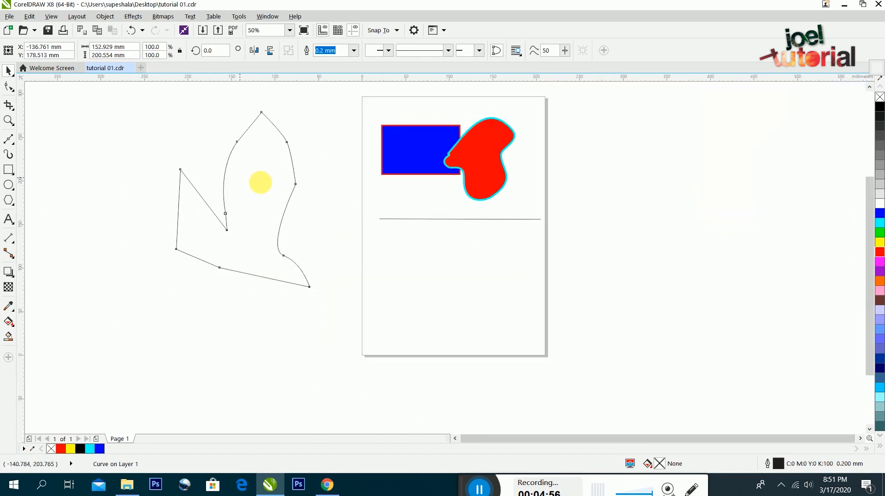
pyautogui.scroll(1, 260, 209)
pyautogui.scroll(2, 187, 221)
pyautogui.scroll(-2, 184, 212)
pyautogui.scroll(1, 184, 210)
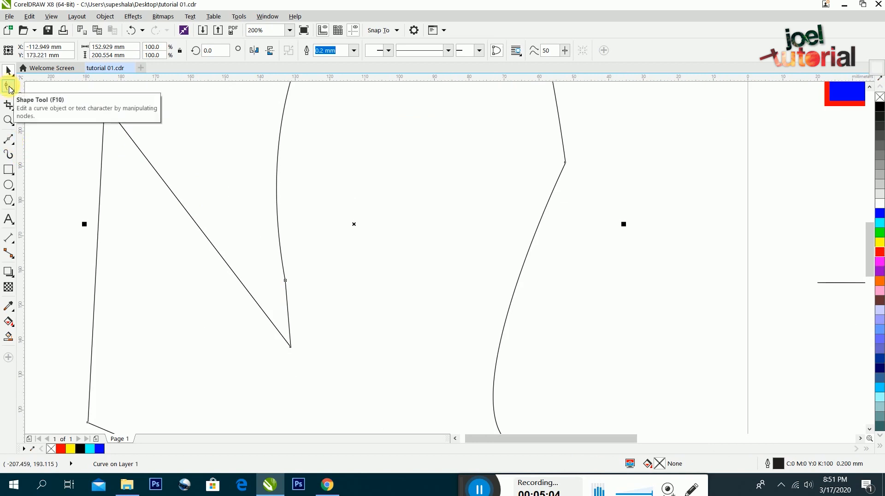
# - Convert the Bézier shape's inner diagonal straight segment to a curve with the Shape tool
pyautogui.click(9, 86)
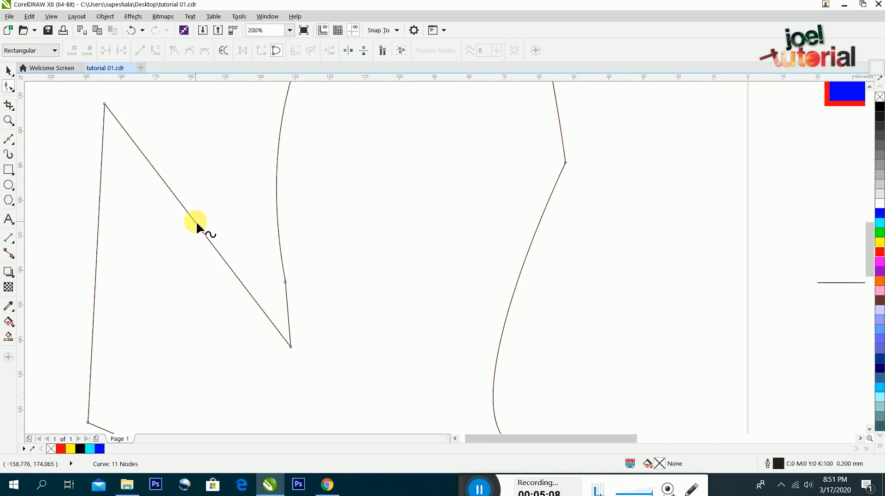
pyautogui.scroll(1, 189, 197)
pyautogui.scroll(-1, 193, 204)
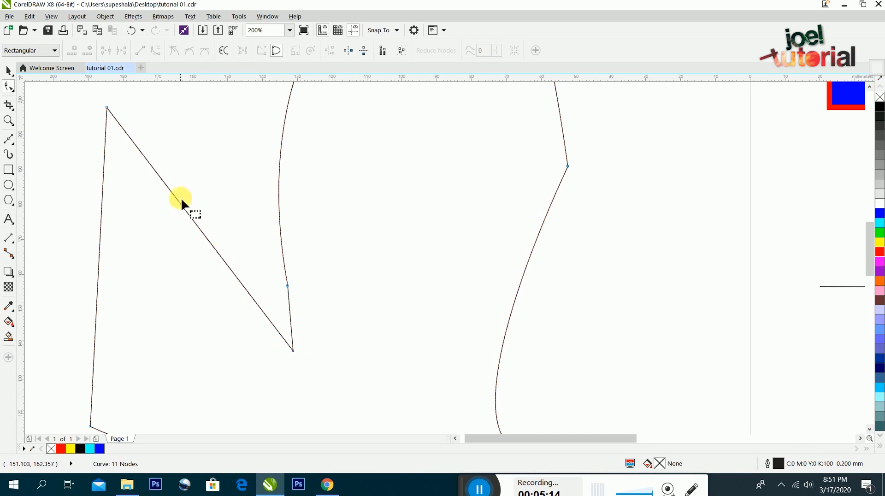
pyautogui.scroll(1, 177, 233)
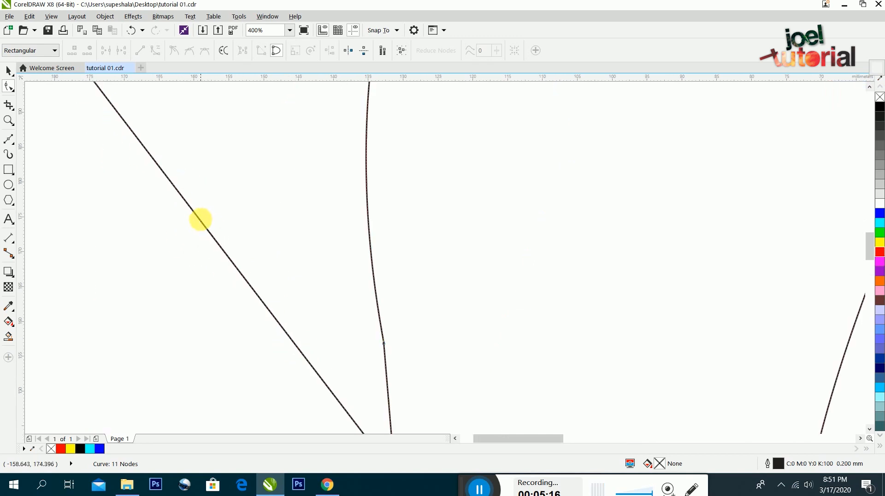
pyautogui.click(198, 216)
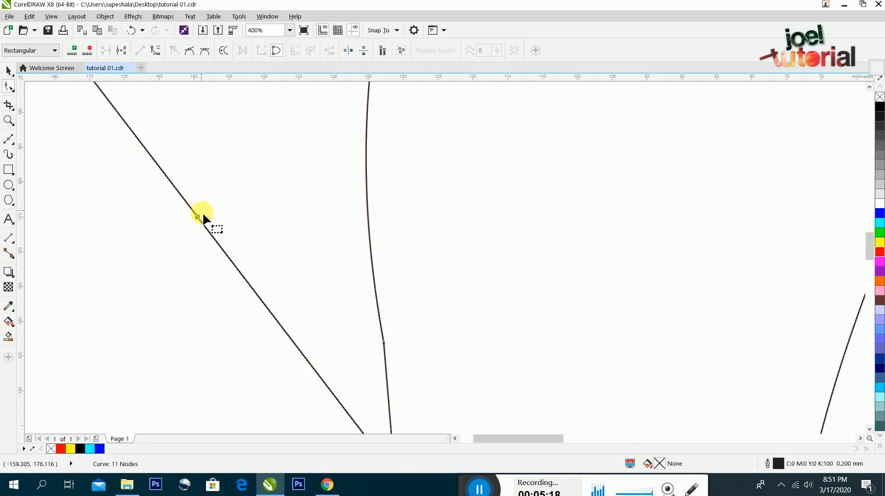
pyautogui.scroll(2, 198, 218)
pyautogui.scroll(-1, 195, 230)
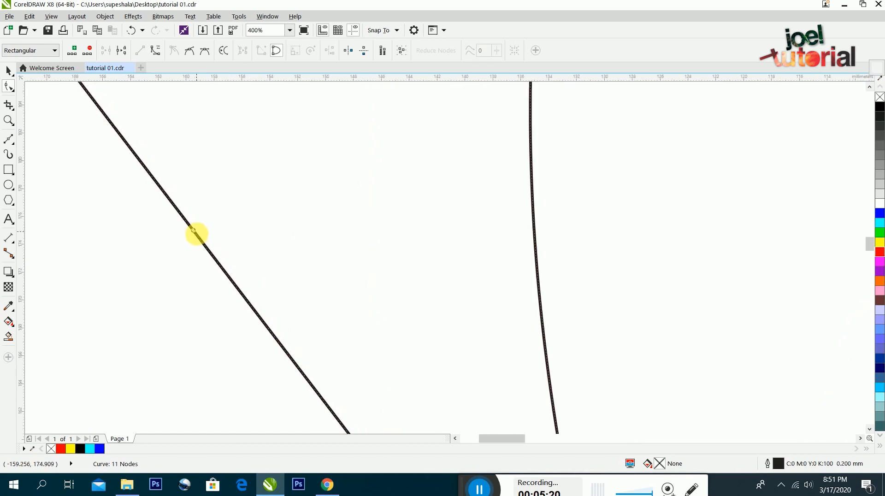
pyautogui.scroll(-1, 193, 230)
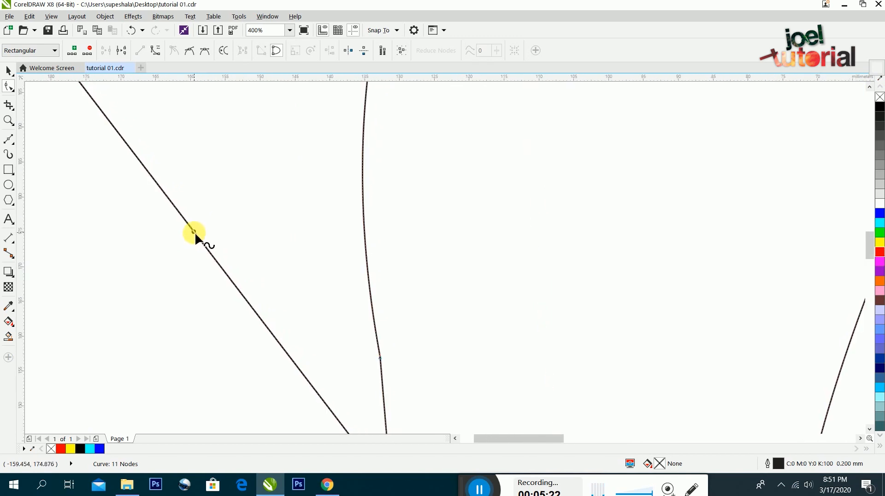
pyautogui.rightClick(195, 231)
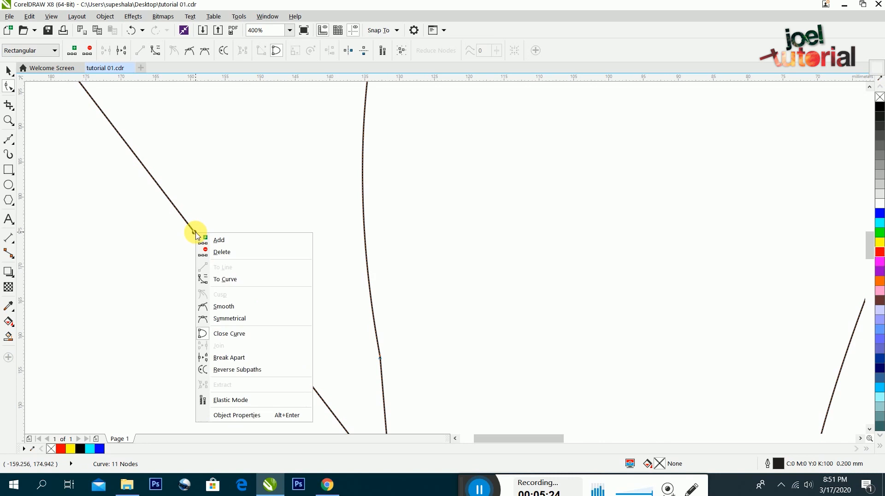
pyautogui.click(223, 281)
# - Bend the converted diagonal segment into a smooth S-shaped curve by adjusting its two control handles
pyautogui.scroll(-2, 281, 229)
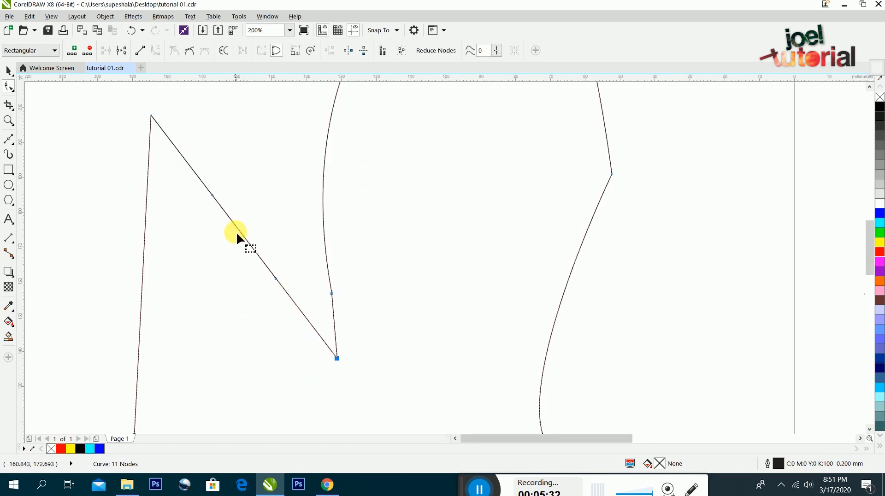
pyautogui.scroll(2, 225, 211)
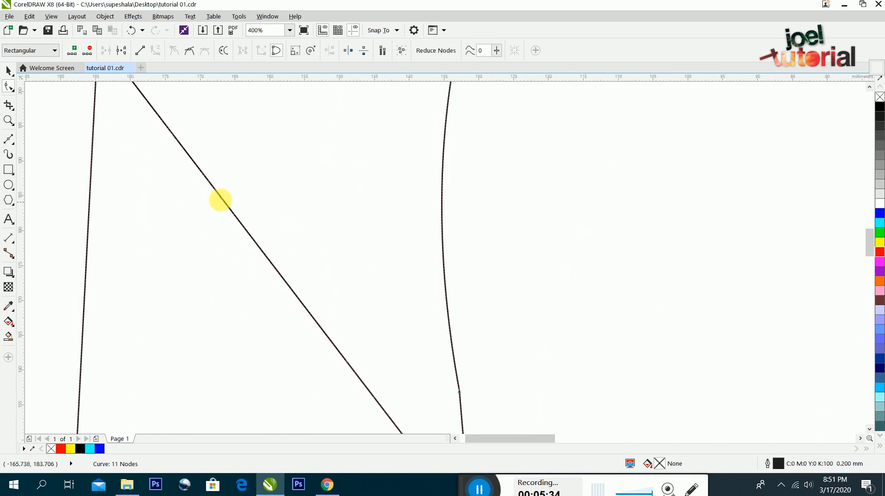
pyautogui.moveTo(222, 199); pyautogui.dragTo(202, 214)
pyautogui.scroll(-6, 256, 189)
pyautogui.scroll(2, 269, 239)
pyautogui.moveTo(280, 237); pyautogui.dragTo(267, 126)
pyautogui.scroll(-2, 253, 197)
pyautogui.moveTo(220, 230); pyautogui.dragTo(230, 213)
pyautogui.moveTo(267, 128); pyautogui.dragTo(279, 169)
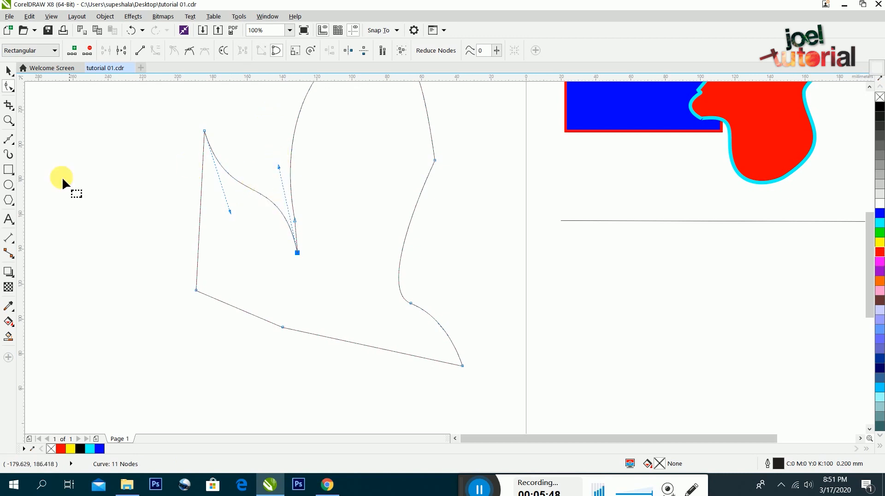
pyautogui.scroll(-3, 324, 232)
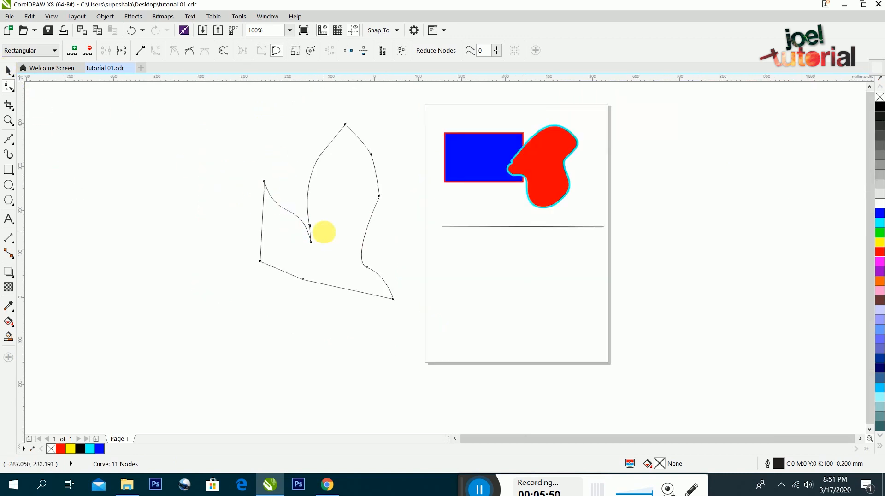
pyautogui.press('space')
pyautogui.scroll(2, 327, 225)
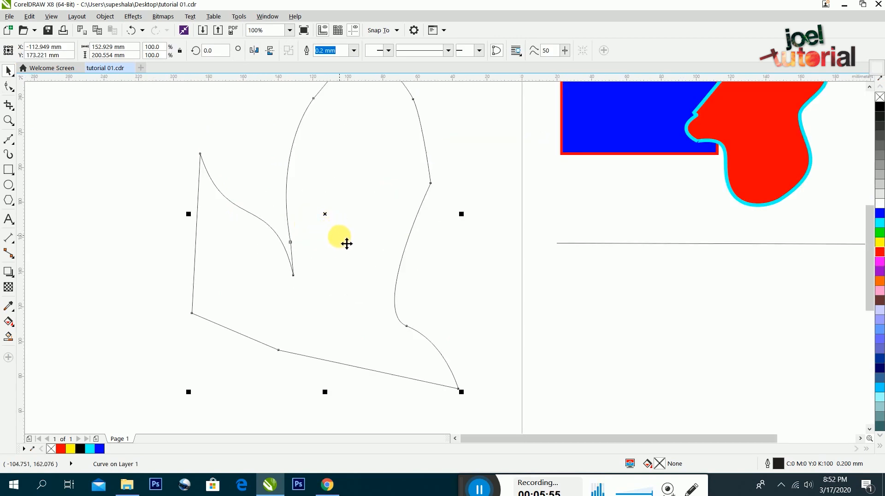
pyautogui.click(11, 142)
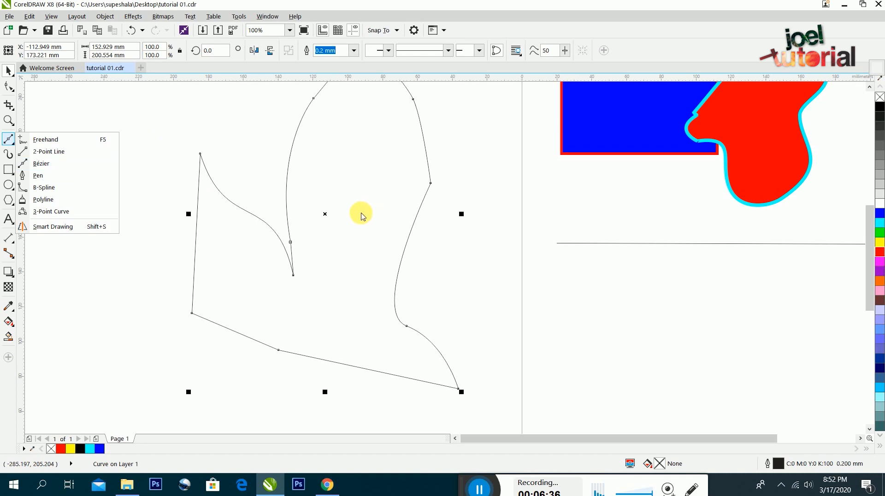
pyautogui.click(374, 217)
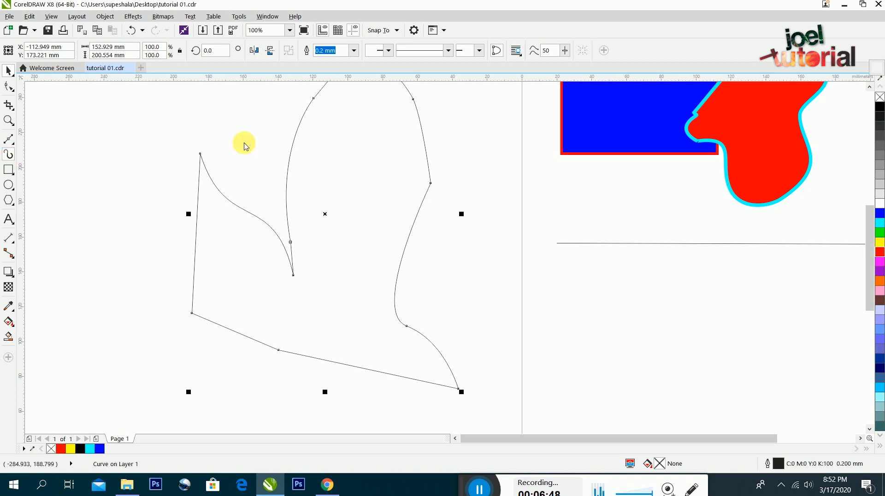
# - Apply an Artistic Media preset stroke with tapered ends to the Bézier shape, and delete the resulting object
pyautogui.click(10, 156)
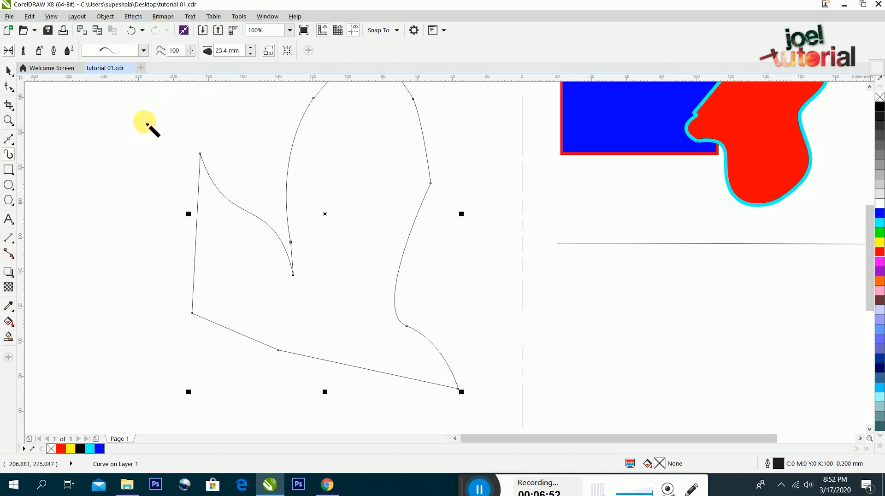
pyautogui.click(143, 51)
pyautogui.moveTo(178, 147); pyautogui.dragTo(177, 230)
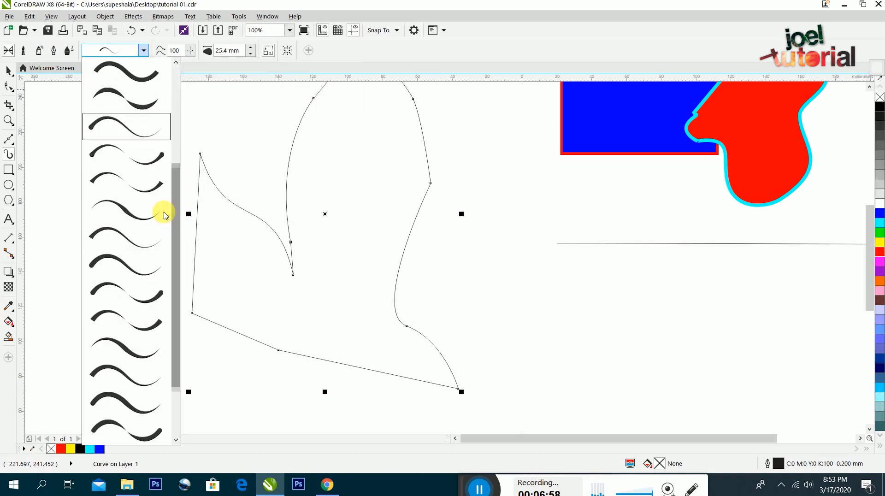
pyautogui.click(126, 211)
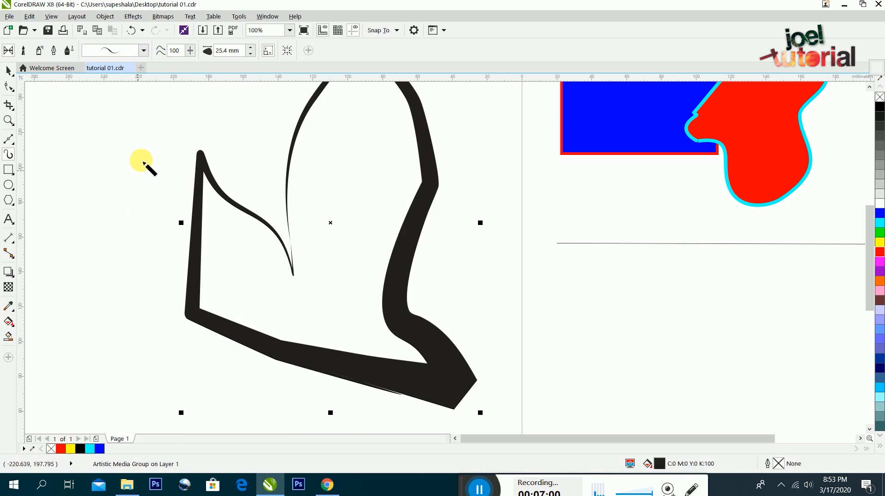
pyautogui.press('Delete')
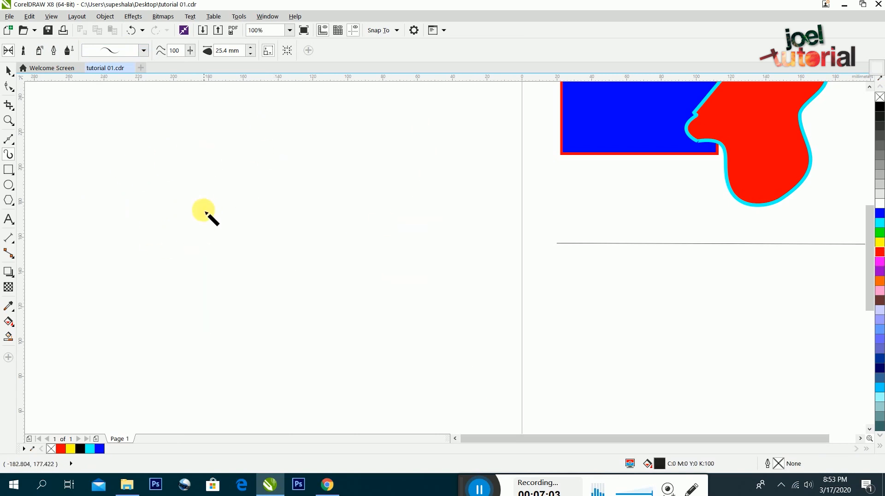
# - Paint four wavy Artistic Media strokes on the lower page, using the preset with a rounded start and tapered end at 25.4 mm width
pyautogui.click(144, 50)
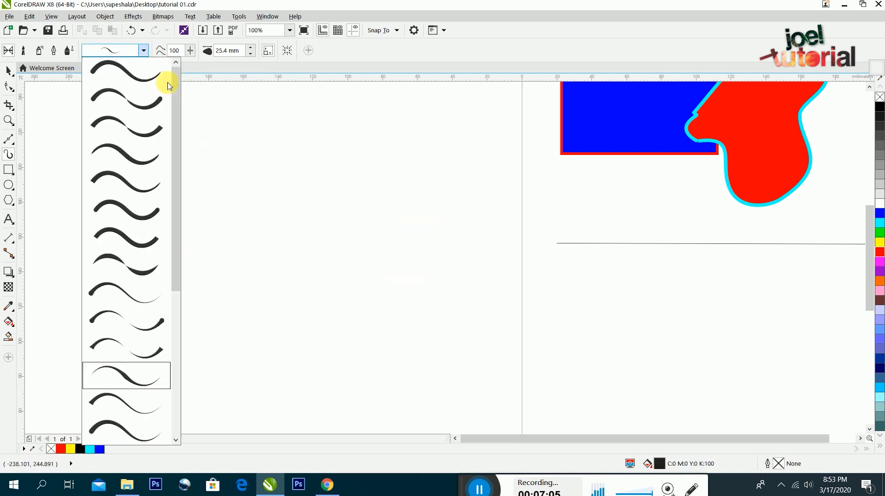
pyautogui.click(113, 69)
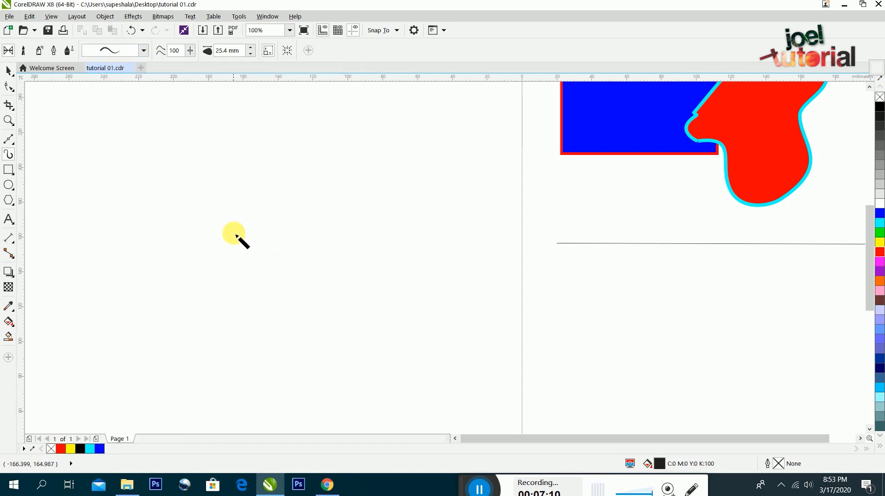
pyautogui.scroll(-4, 339, 175)
pyautogui.scroll(-1, 339, 175)
pyautogui.scroll(3, 407, 185)
pyautogui.scroll(1, 308, 174)
pyautogui.scroll(-1, 321, 180)
pyautogui.scroll(-1, 213, 211)
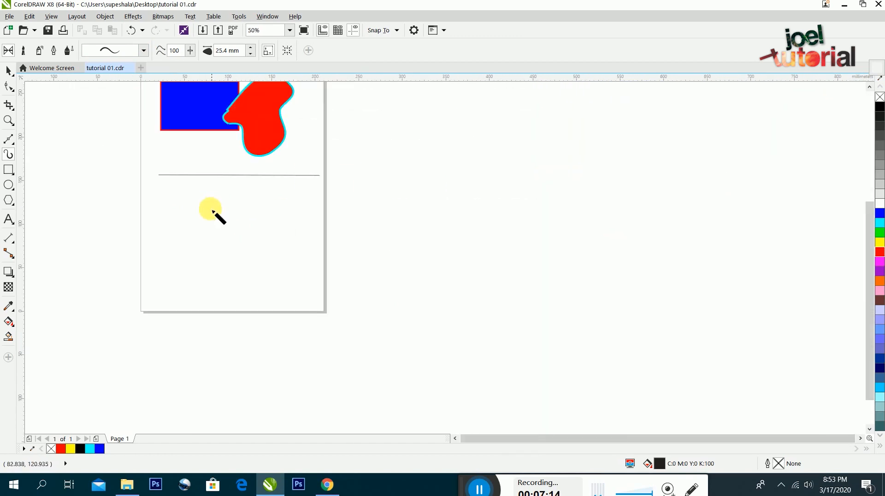
pyautogui.click(143, 51)
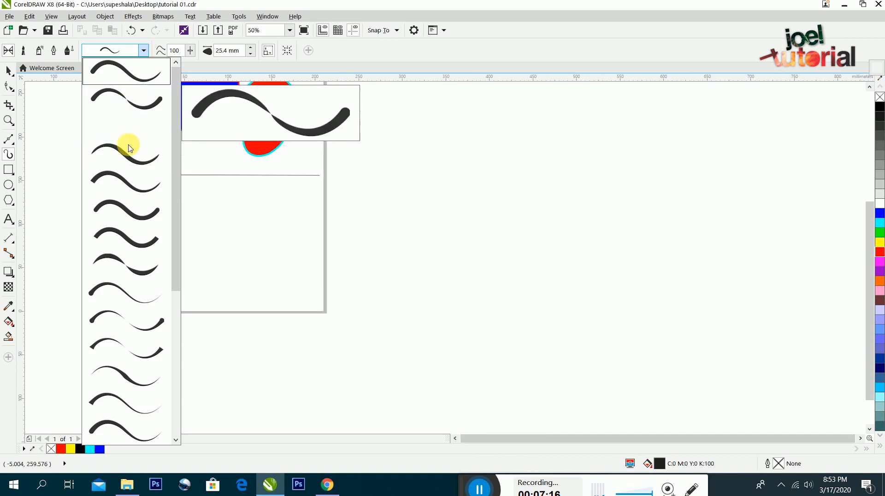
pyautogui.click(122, 72)
pyautogui.moveTo(177, 233)
pyautogui.mouseDown()
pyautogui.moveTo(262, 219)
pyautogui.moveTo(263, 201)
pyautogui.mouseUp()
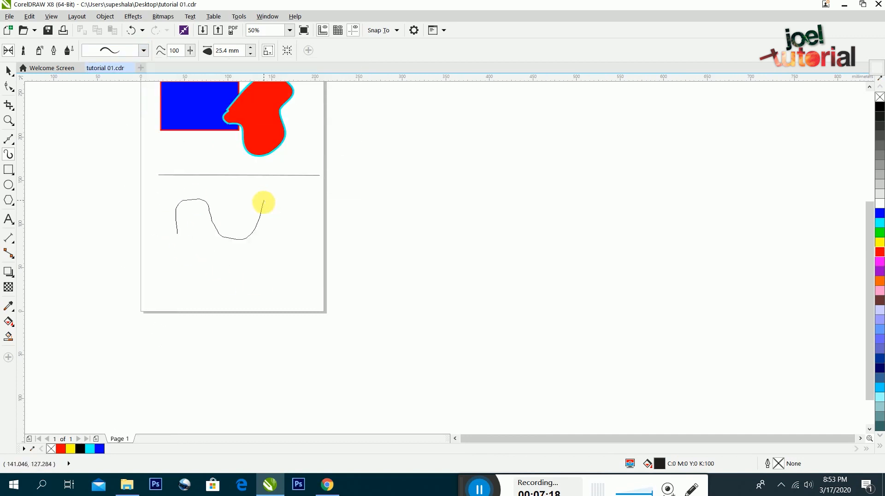
pyautogui.moveTo(205, 286)
pyautogui.mouseDown()
pyautogui.moveTo(297, 264)
pyautogui.moveTo(304, 240)
pyautogui.mouseUp()
pyautogui.moveTo(227, 293); pyautogui.dragTo(302, 275)
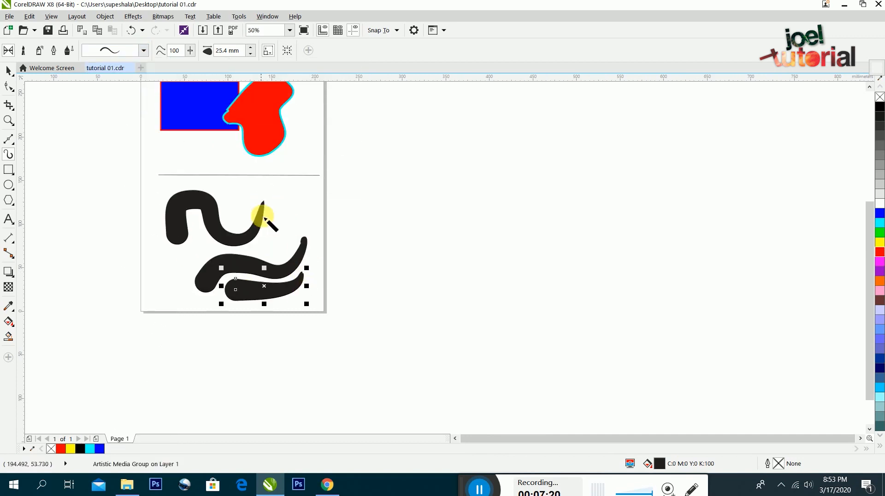
pyautogui.moveTo(264, 180)
pyautogui.mouseDown()
pyautogui.moveTo(300, 207)
pyautogui.moveTo(297, 215)
pyautogui.mouseUp()
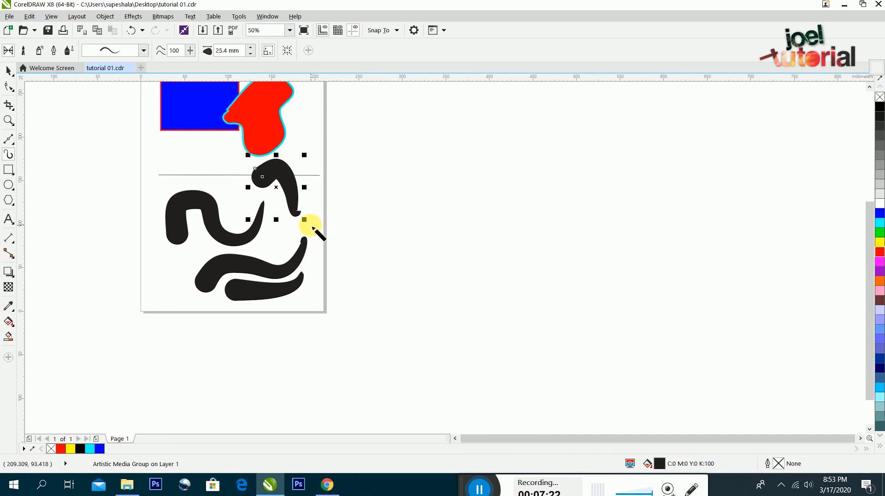
# - Lower the Artistic Media stroke width to 10.9 mm and paint four thinner wavy strokes in the empty area beside the page
pyautogui.click(251, 54)
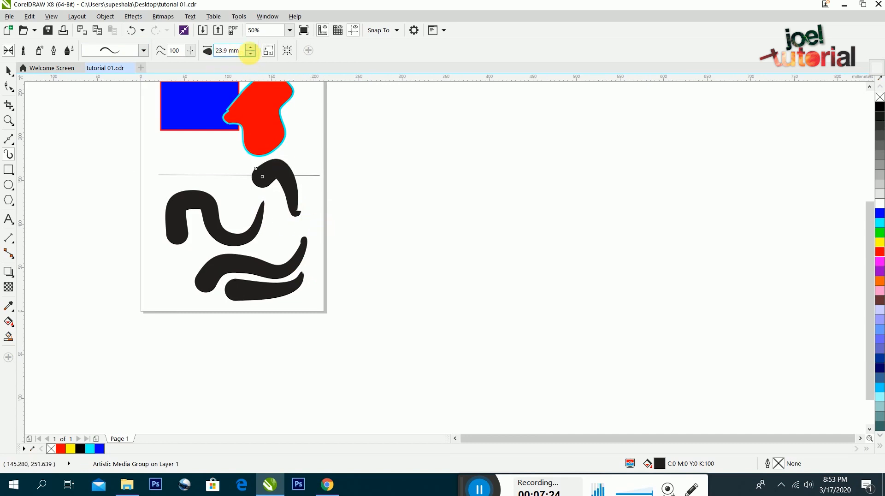
pyautogui.moveTo(357, 169)
pyautogui.mouseDown()
pyautogui.moveTo(371, 134)
pyautogui.moveTo(463, 164)
pyautogui.mouseUp()
pyautogui.click(252, 54)
pyautogui.click(251, 55)
pyautogui.click(251, 55)
pyautogui.click(252, 54)
pyautogui.moveTo(362, 224)
pyautogui.mouseDown()
pyautogui.moveTo(444, 193)
pyautogui.moveTo(500, 187)
pyautogui.mouseUp()
pyautogui.moveTo(410, 255); pyautogui.dragTo(514, 244)
pyautogui.moveTo(388, 321); pyautogui.dragTo(477, 302)
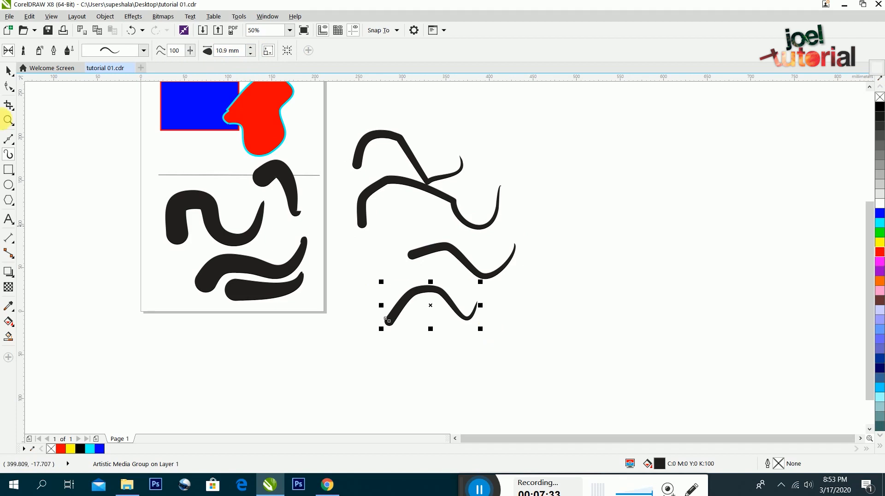
# - Delete all the Artistic Media strokes beside the page and on its lower half
pyautogui.click(8, 70)
pyautogui.moveTo(607, 127)
pyautogui.mouseDown()
pyautogui.moveTo(367, 369)
pyautogui.moveTo(336, 356)
pyautogui.mouseUp()
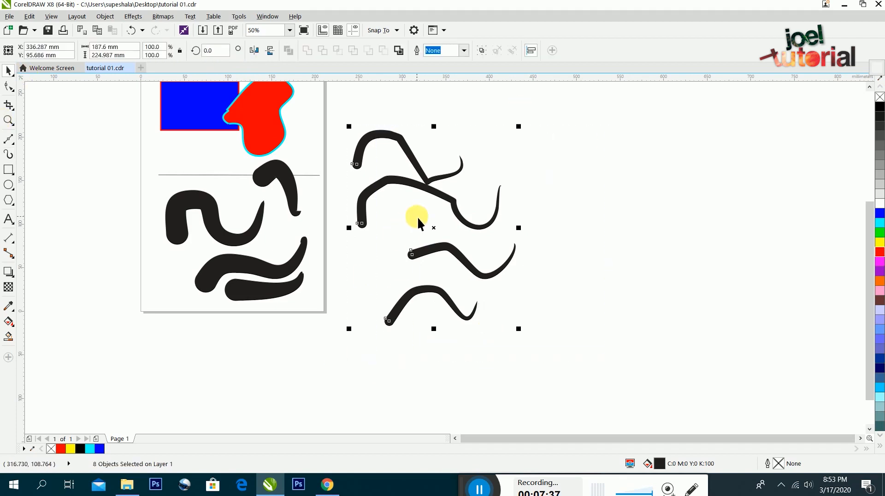
pyautogui.press('Delete')
pyautogui.click(267, 185)
pyautogui.press('Delete')
pyautogui.click(233, 243)
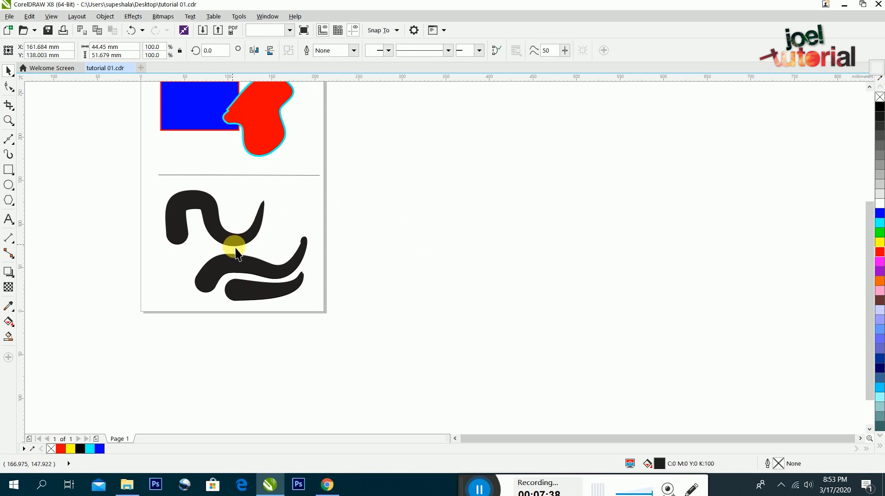
pyautogui.press('Delete')
pyautogui.click(231, 263)
pyautogui.press('Delete')
pyautogui.click(237, 281)
pyautogui.press('Delete')
# - Draw four rectangles: one below the line on the page, two beside the page, and a small one across the page's bottom edge
pyautogui.click(8, 158)
pyautogui.click(12, 175)
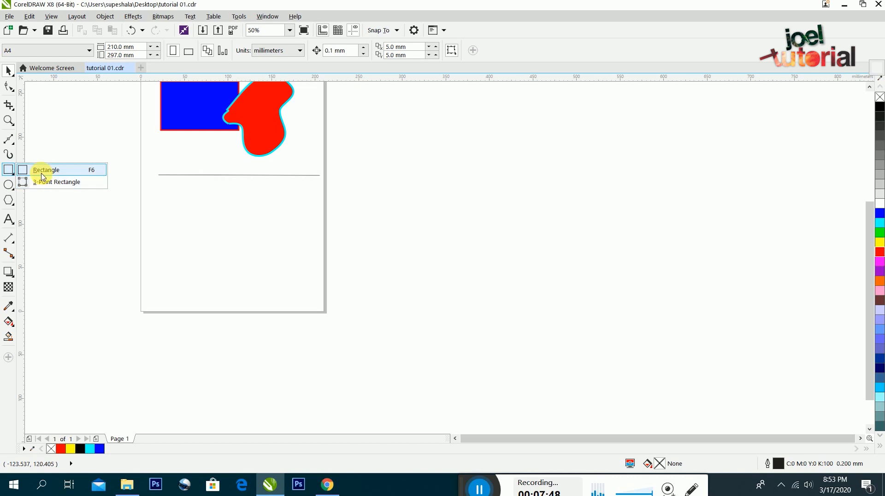
pyautogui.click(46, 170)
pyautogui.moveTo(165, 188); pyautogui.dragTo(308, 257)
pyautogui.moveTo(428, 134); pyautogui.dragTo(553, 195)
pyautogui.moveTo(409, 243); pyautogui.dragTo(549, 309)
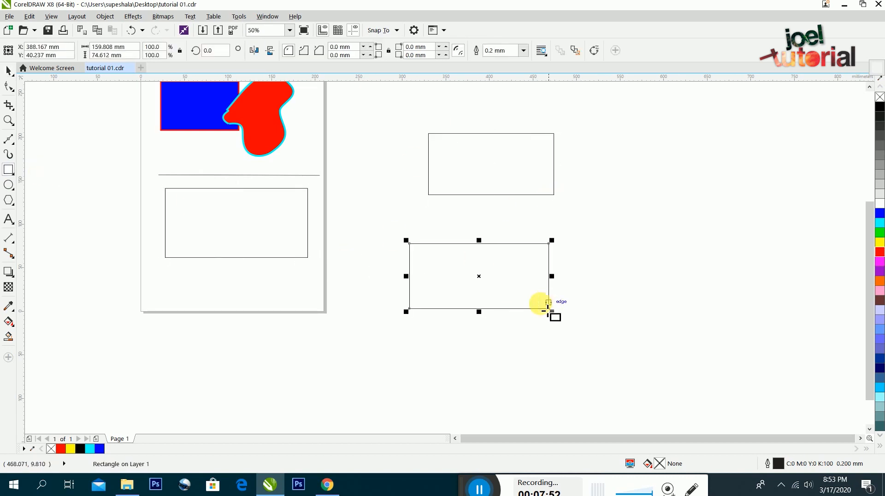
pyautogui.moveTo(256, 276); pyautogui.dragTo(300, 332)
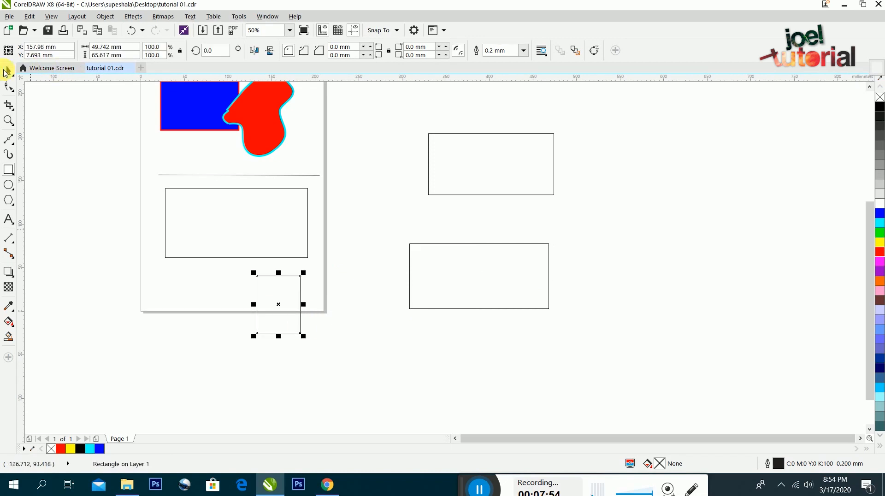
# - Delete the four unfilled practice rectangles on and beside the page
pyautogui.click(7, 73)
pyautogui.click(506, 287)
pyautogui.press('Delete')
pyautogui.click(497, 194)
pyautogui.click(263, 300)
pyautogui.click(265, 238)
pyautogui.press('Delete')
pyautogui.click(269, 291)
pyautogui.press('Delete')
pyautogui.press('Delete')
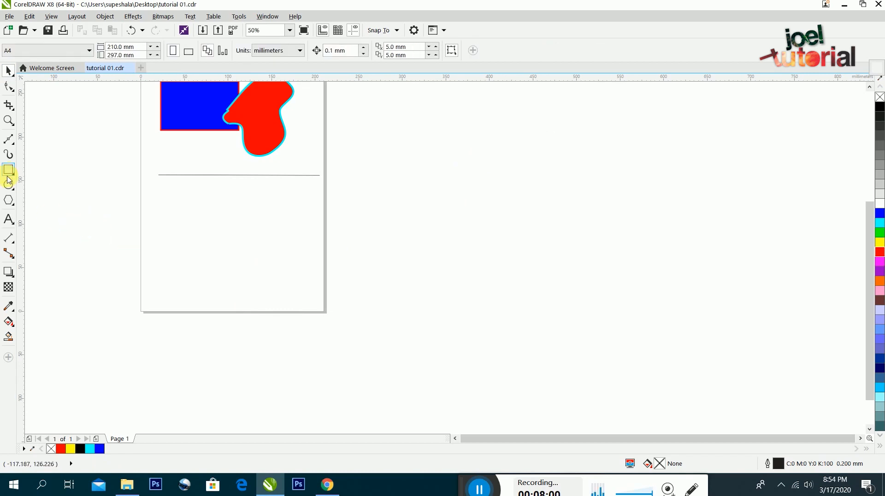
# - Draw a circle about 70 mm across on the lower page and two more ellipses to its right with the Ellipse tool
pyautogui.click(12, 190)
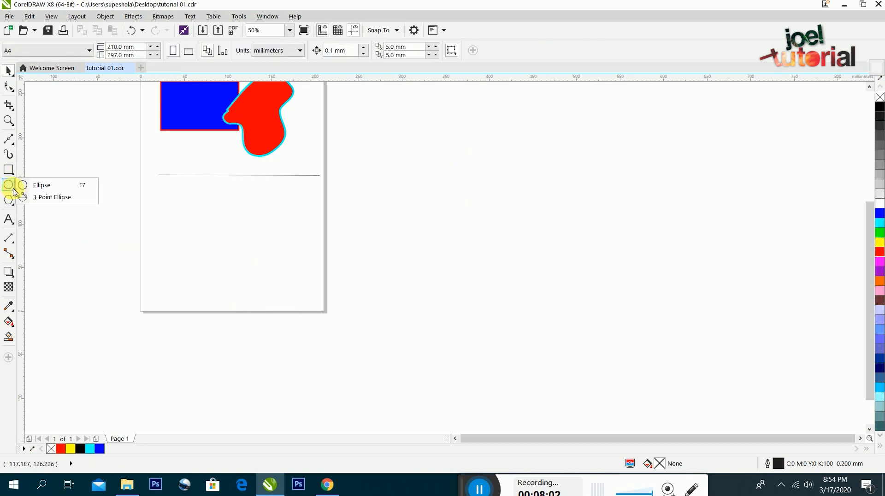
pyautogui.click(47, 190)
pyautogui.moveTo(198, 210); pyautogui.dragTo(259, 272)
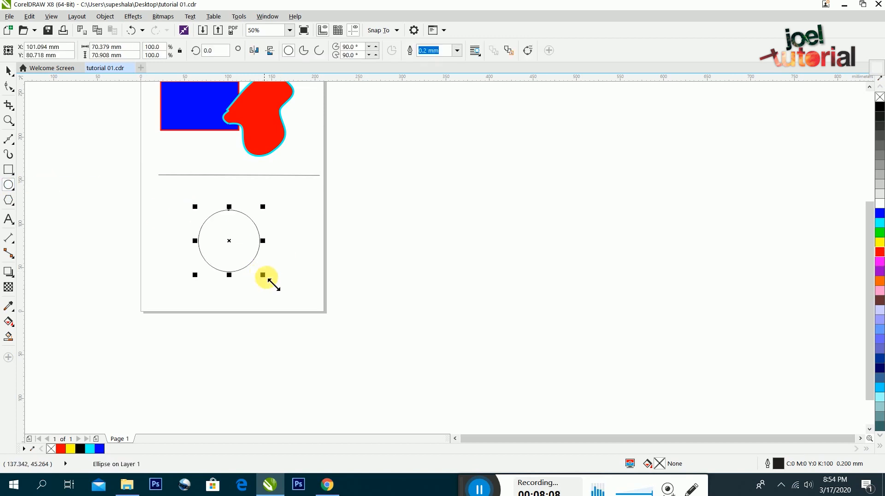
pyautogui.moveTo(268, 191); pyautogui.dragTo(350, 259)
pyautogui.moveTo(383, 149); pyautogui.dragTo(463, 278)
# - Delete the three practice ellipses on and beside the page
pyautogui.click(8, 73)
pyautogui.click(468, 251)
pyautogui.click(424, 214)
pyautogui.press('Delete')
pyautogui.click(345, 234)
pyautogui.press('Delete')
pyautogui.click(232, 234)
pyautogui.press('Delete')
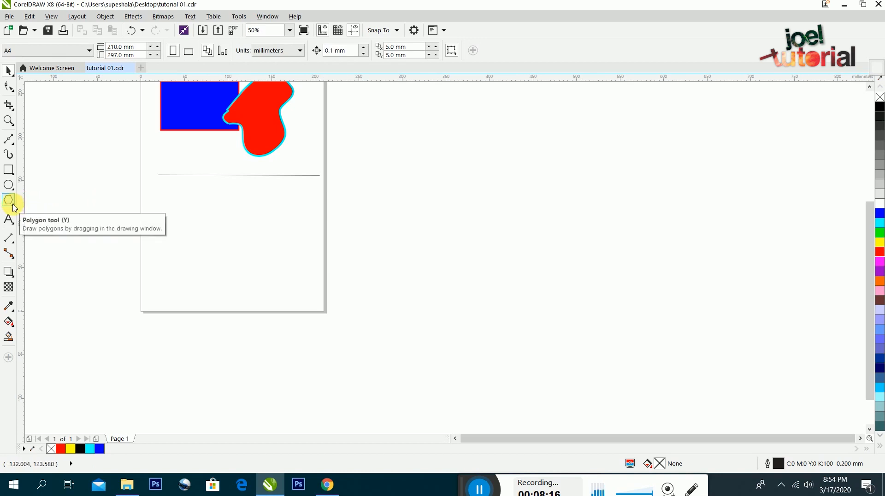
# - Draw a five-sided polygon about 74 mm wide across the page's left edge and a five-pointed star about 59 mm wide on the lower page
pyautogui.click(13, 208)
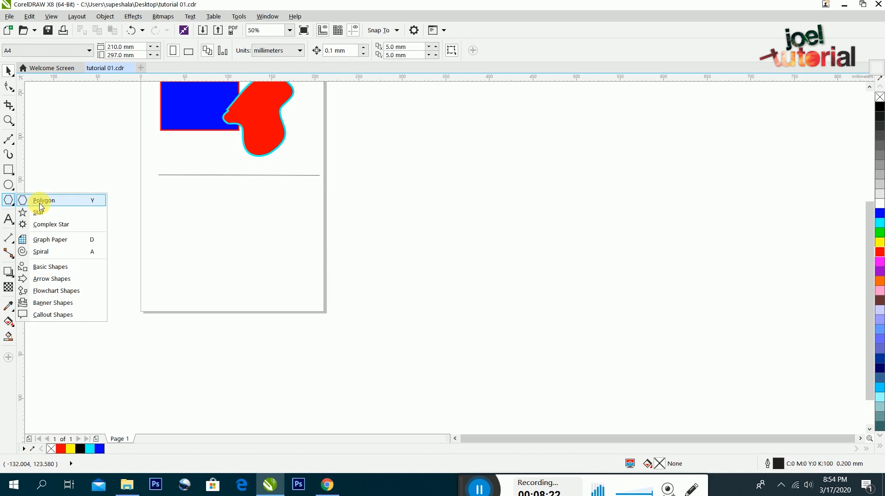
pyautogui.click(39, 201)
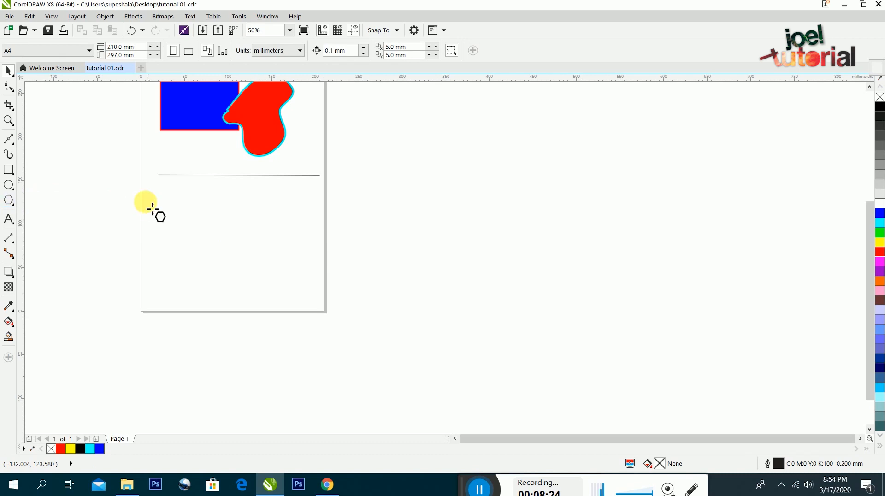
pyautogui.moveTo(86, 173); pyautogui.dragTo(157, 242)
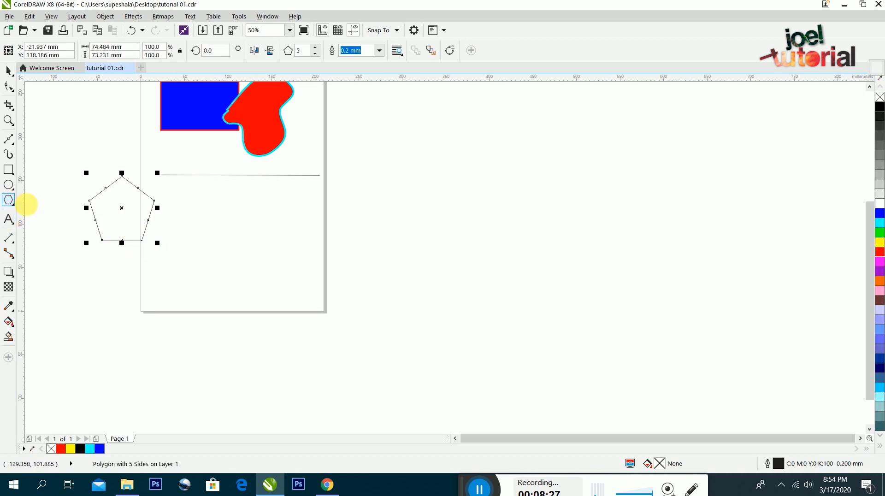
pyautogui.click(11, 203)
pyautogui.click(40, 213)
pyautogui.moveTo(231, 200)
pyautogui.mouseDown()
pyautogui.moveTo(293, 274)
pyautogui.moveTo(289, 265)
pyautogui.mouseUp()
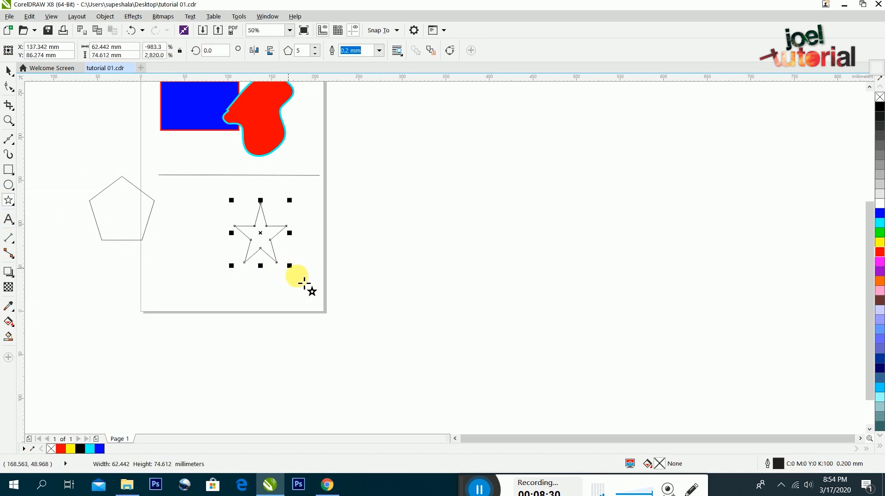
# - Draw a nine-pointed complex star about 172 mm wide beside the page and a four-revolution spiral about 106 mm wide across its bottom edge
pyautogui.click(9, 201)
pyautogui.click(46, 226)
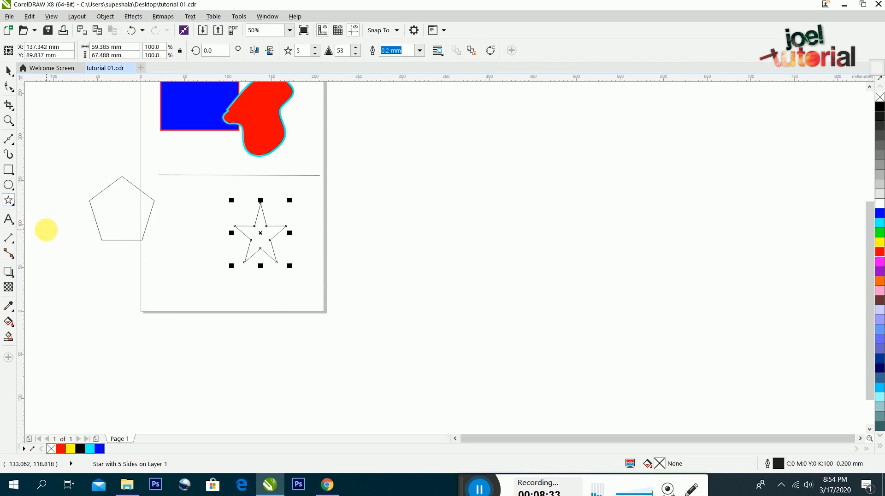
pyautogui.moveTo(396, 191); pyautogui.dragTo(533, 298)
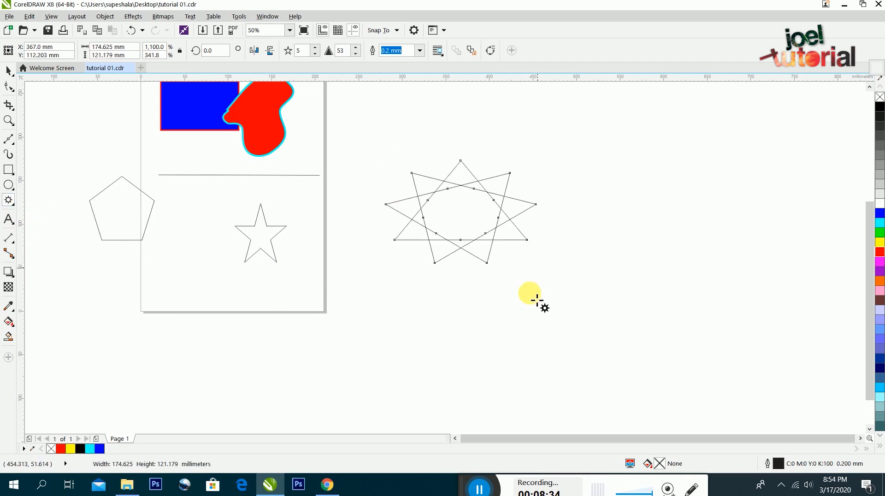
pyautogui.click(8, 200)
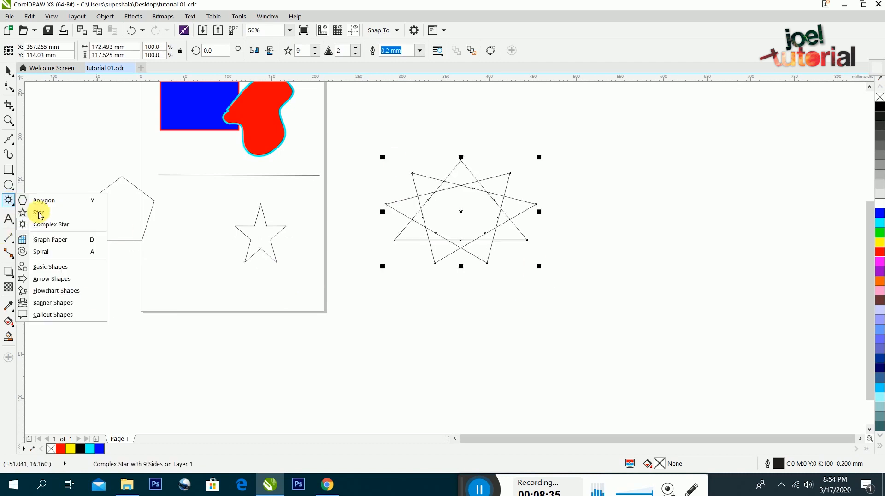
pyautogui.click(49, 253)
pyautogui.moveTo(177, 260)
pyautogui.mouseDown()
pyautogui.moveTo(228, 333)
pyautogui.moveTo(272, 350)
pyautogui.mouseUp()
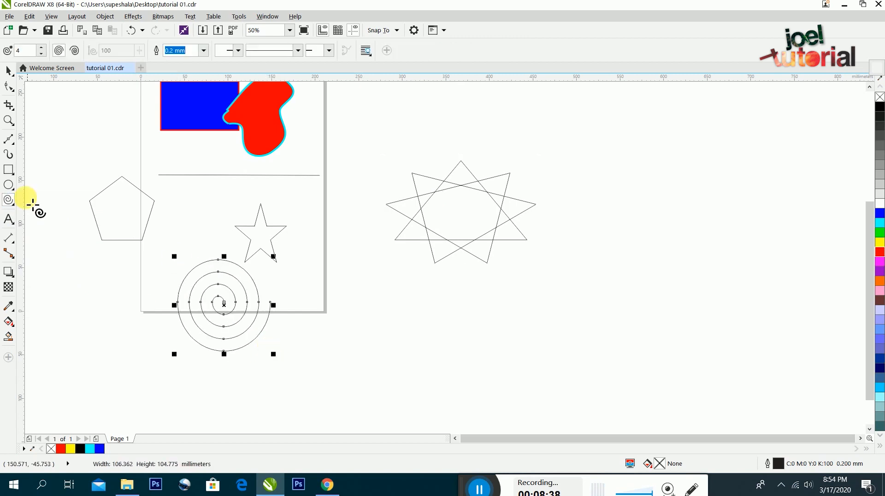
# - Draw three lightning bolts from the Basic Shapes: one across the page's right edge and two beside the page around the complex star
pyautogui.click(8, 201)
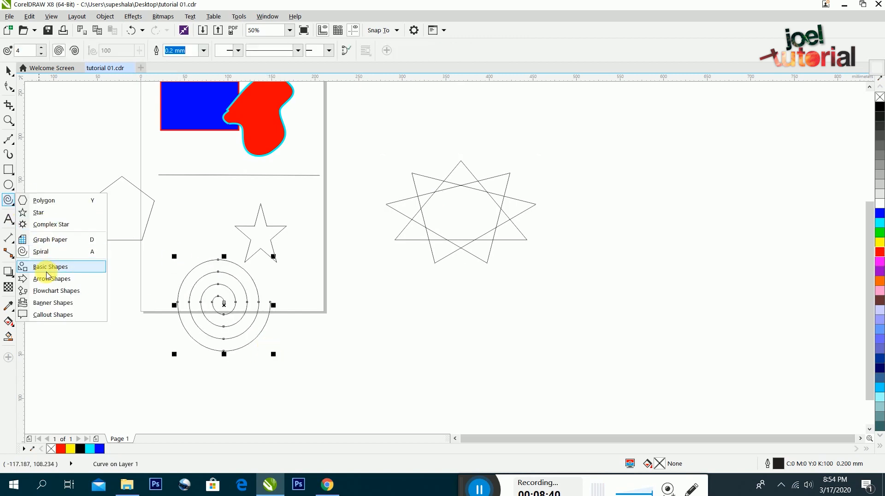
pyautogui.click(47, 270)
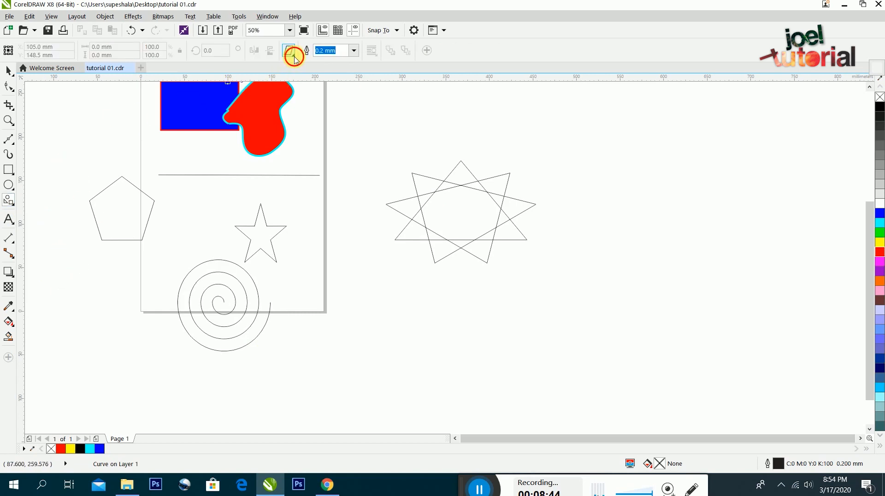
pyautogui.click(295, 61)
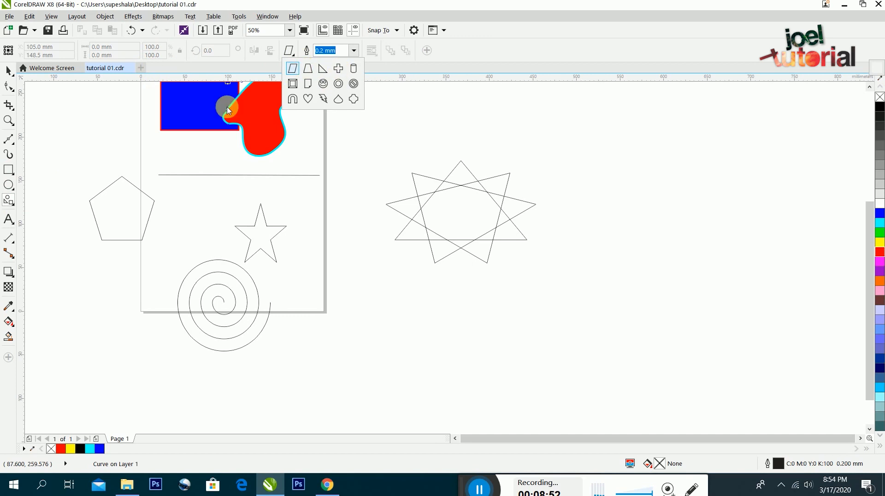
pyautogui.click(10, 205)
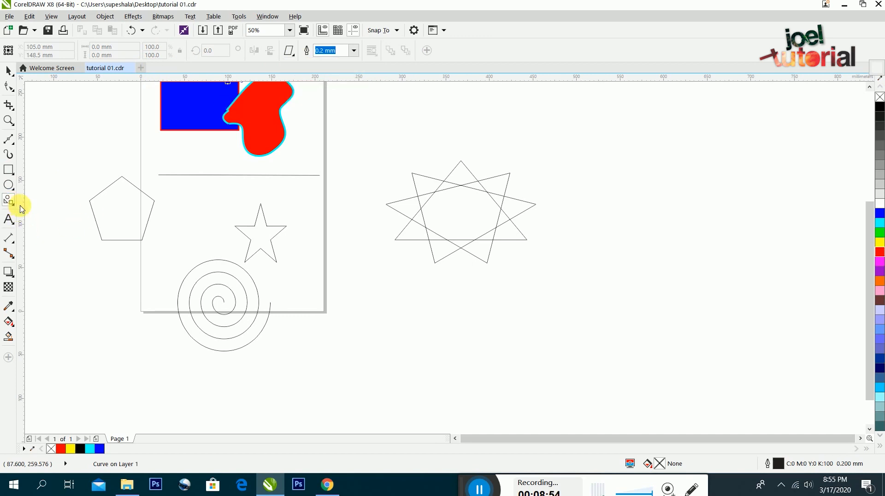
pyautogui.click(14, 203)
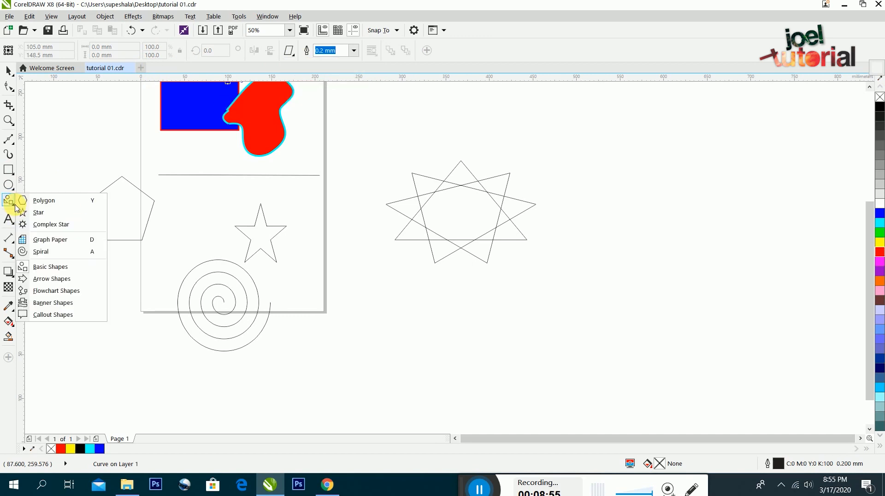
pyautogui.click(75, 271)
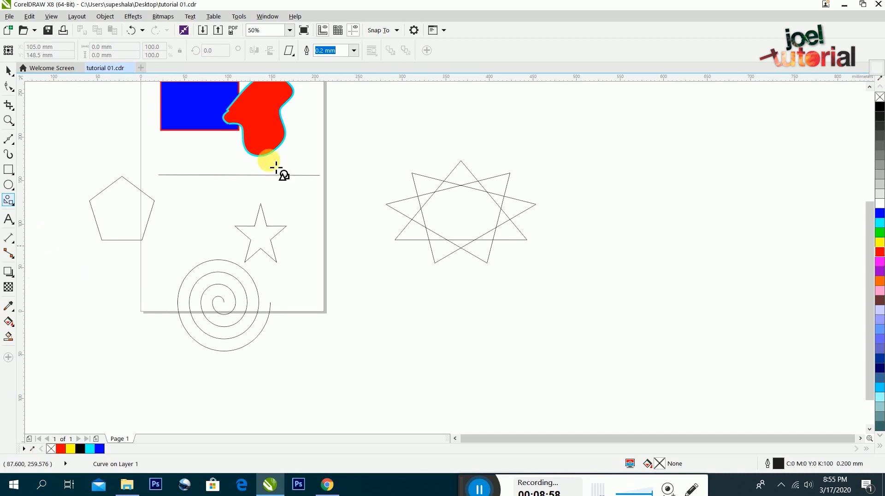
pyautogui.click(292, 52)
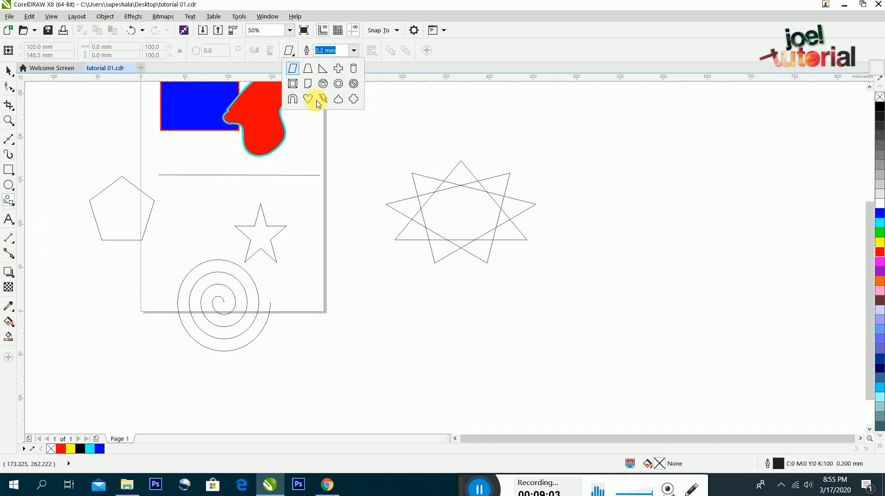
pyautogui.click(321, 99)
pyautogui.moveTo(314, 163)
pyautogui.mouseDown()
pyautogui.moveTo(363, 219)
pyautogui.moveTo(365, 238)
pyautogui.mouseUp()
pyautogui.moveTo(383, 102); pyautogui.dragTo(448, 183)
pyautogui.moveTo(520, 121); pyautogui.dragTo(556, 194)
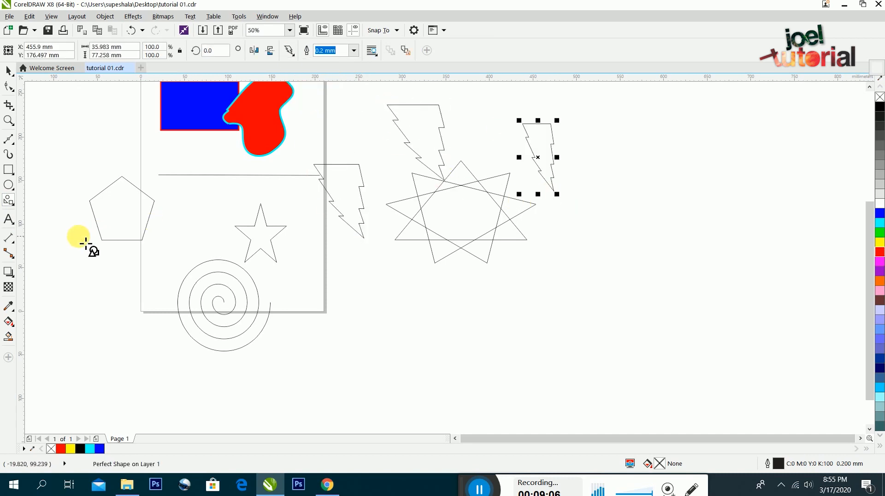
# - Draw a plain right-pointing arrow about 141 mm wide and a striped-tail arrow about 117 mm wide beside the page
pyautogui.click(13, 205)
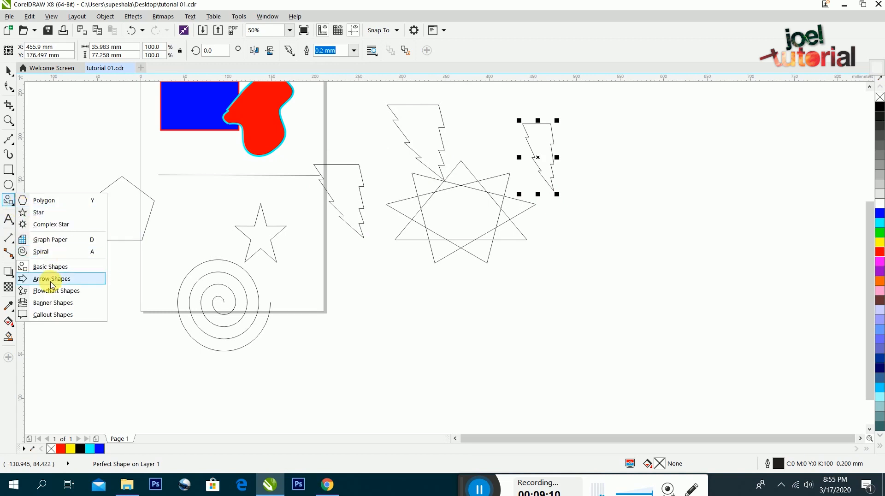
pyautogui.click(52, 278)
pyautogui.moveTo(327, 261)
pyautogui.mouseDown()
pyautogui.moveTo(361, 310)
pyautogui.moveTo(454, 339)
pyautogui.mouseUp()
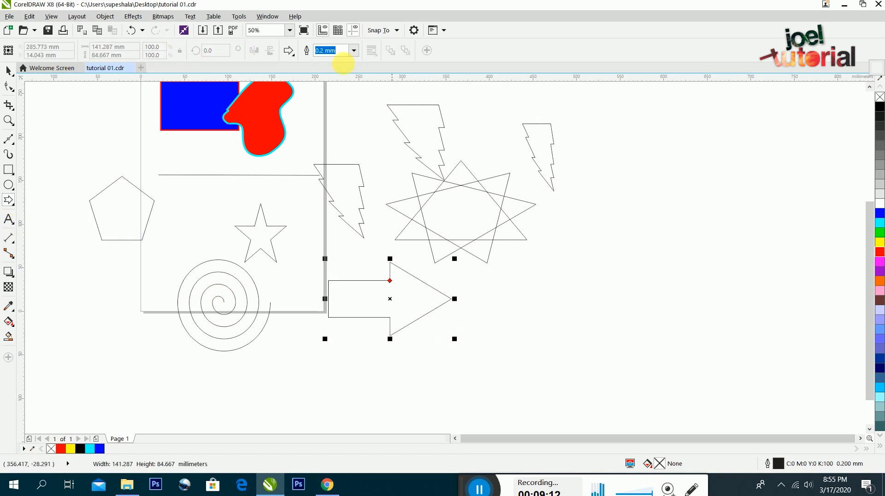
pyautogui.click(289, 51)
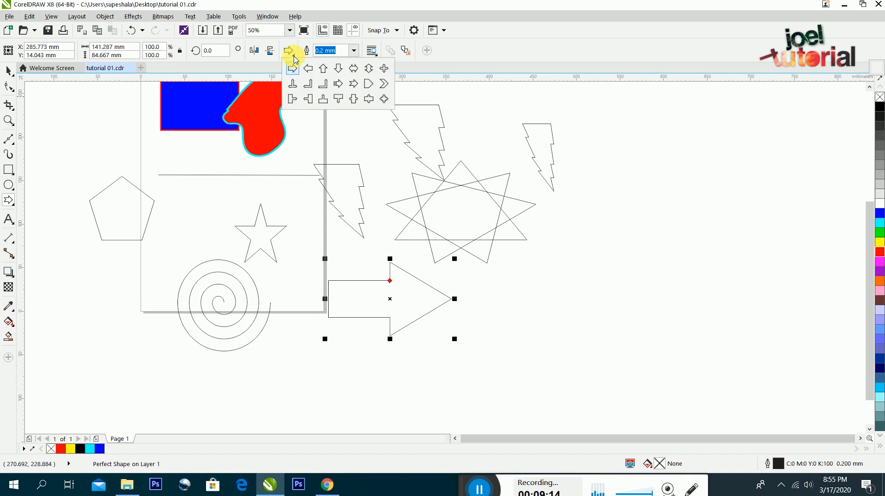
pyautogui.click(337, 84)
pyautogui.moveTo(493, 285); pyautogui.dragTo(599, 352)
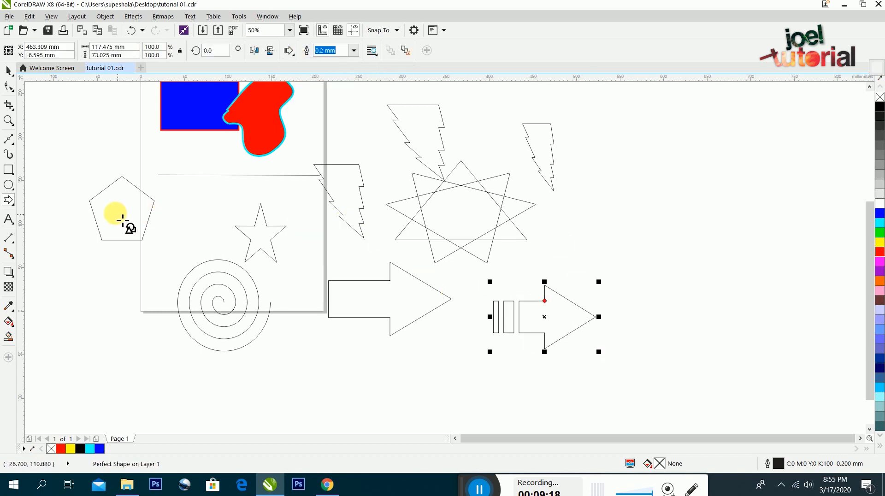
# - Try two cloud-shaped thought callouts beside the page, the second about 189 mm wide, and remove both
pyautogui.click(11, 203)
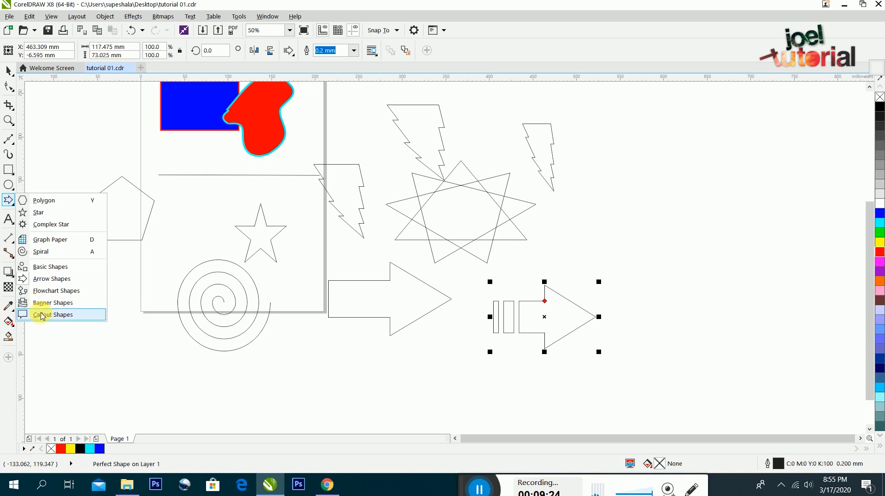
pyautogui.click(41, 315)
pyautogui.click(293, 56)
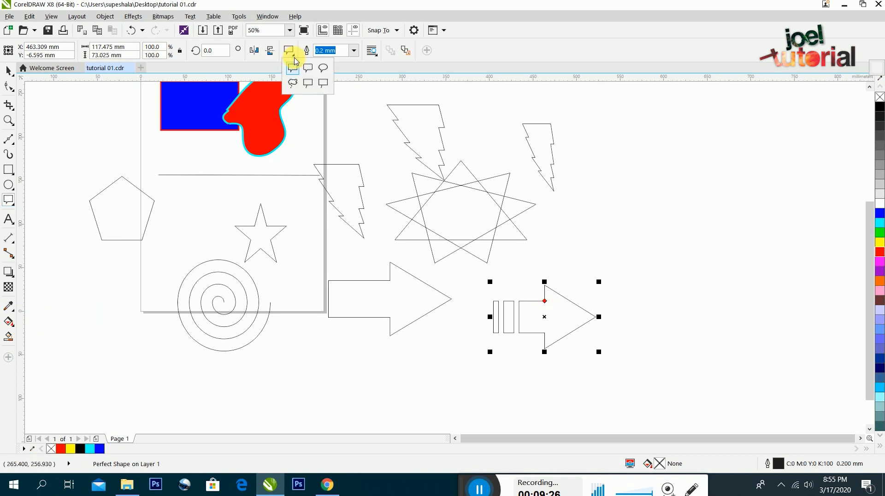
pyautogui.click(299, 74)
pyautogui.moveTo(618, 158); pyautogui.dragTo(700, 301)
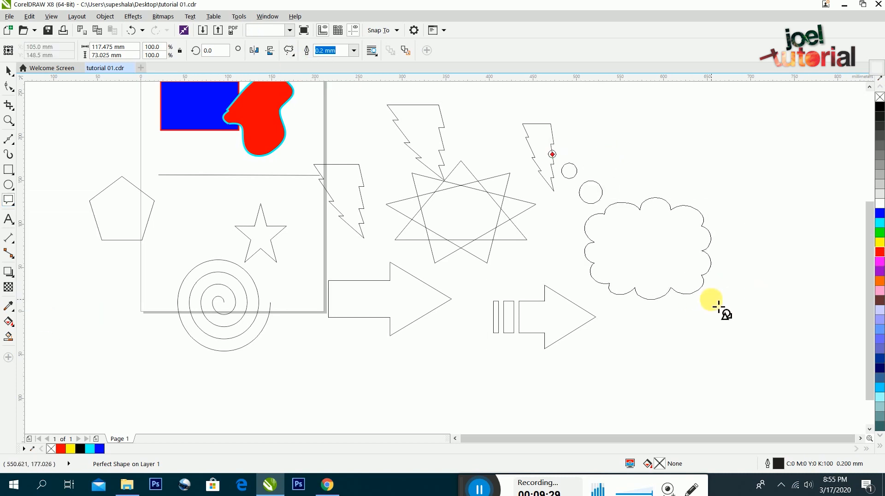
pyautogui.moveTo(659, 162); pyautogui.dragTo(772, 187)
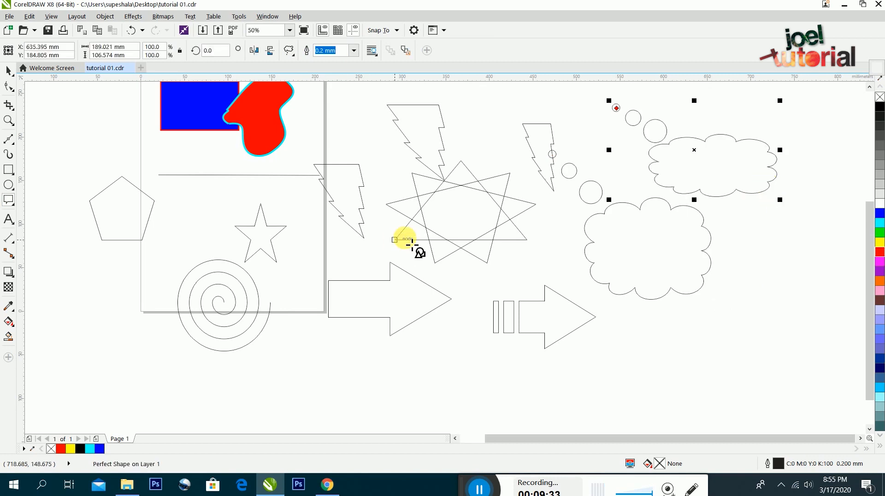
pyautogui.press('Delete')
pyautogui.hotkey('ctrl', 'z')
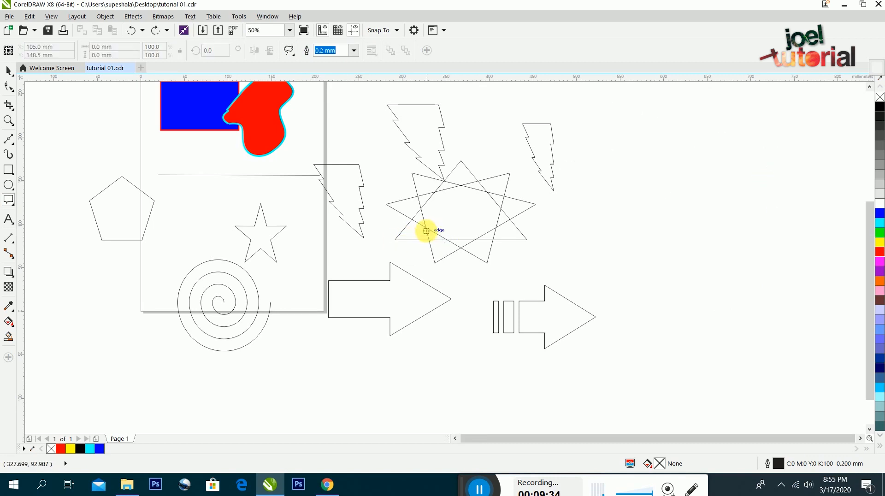
# - Delete the lightning bolts, complex star, arrows, five-pointed star and spiral, and move the pentagon slightly up
pyautogui.click(24, 207)
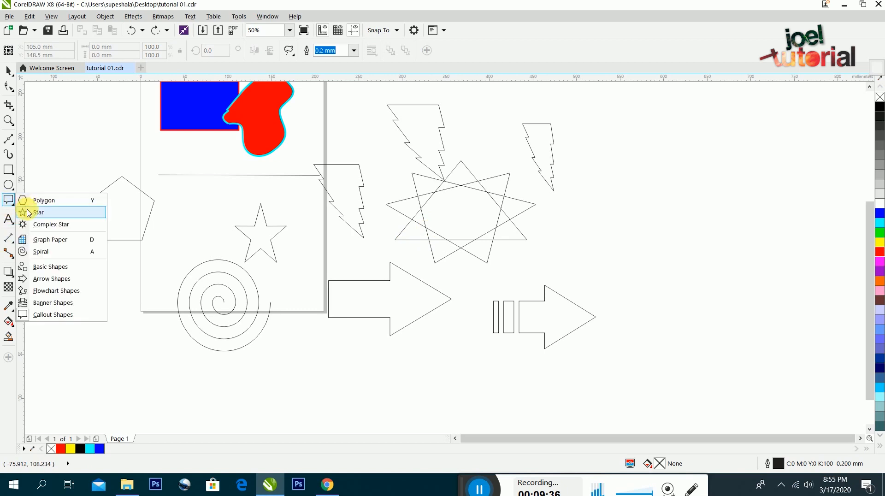
pyautogui.click(8, 199)
pyautogui.click(8, 70)
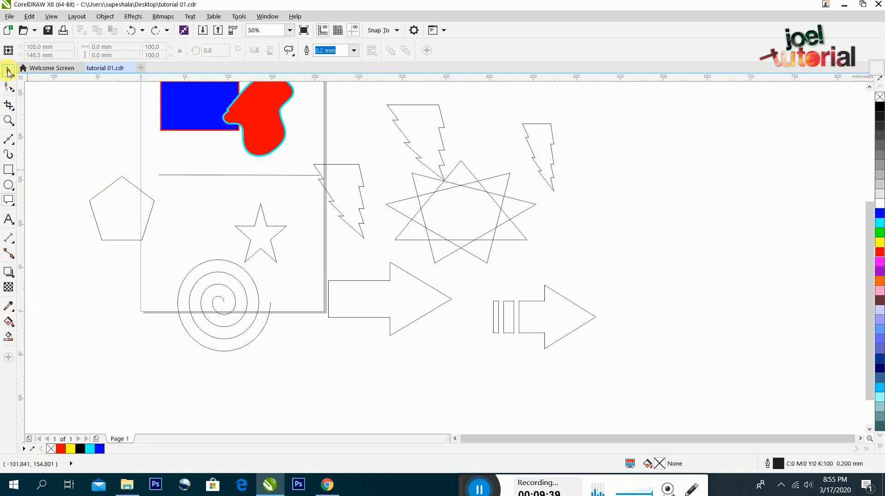
pyautogui.moveTo(679, 96); pyautogui.dragTo(274, 367)
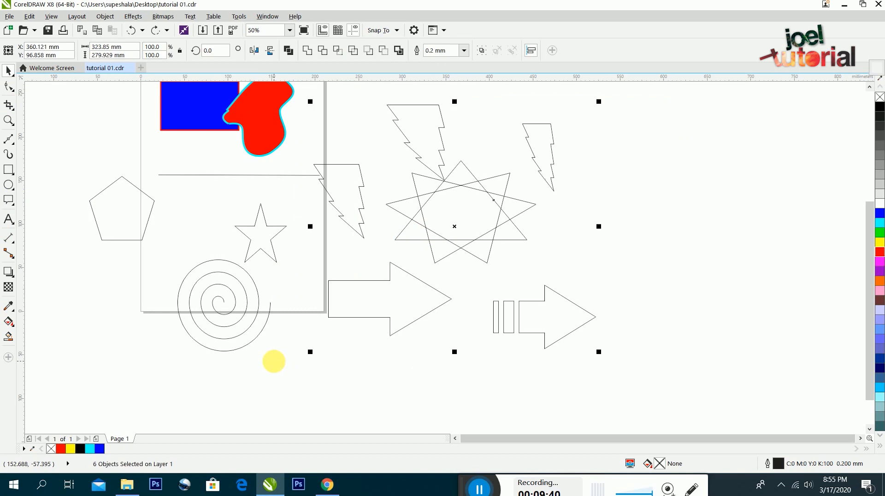
pyautogui.press('Delete')
pyautogui.click(266, 256)
pyautogui.press('Delete')
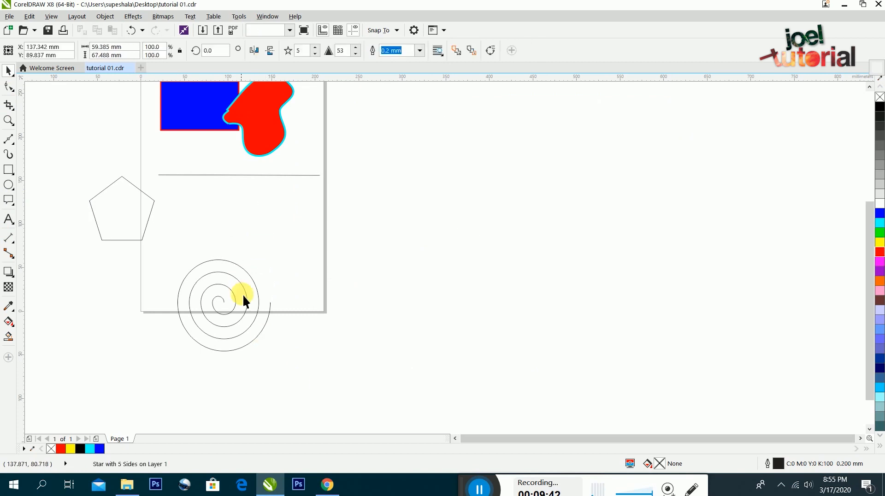
pyautogui.click(228, 274)
pyautogui.press('Delete')
pyautogui.moveTo(123, 203); pyautogui.dragTo(121, 176)
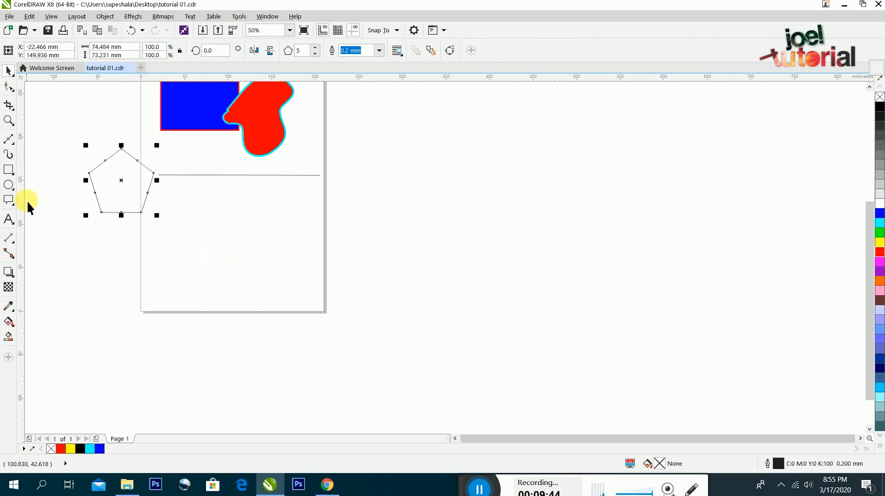
# - Add the text "sefsfdgdagdgsmjbmbsvv" with a second line "fsfjkshfjshfkjf" on the lower page
pyautogui.click(8, 220)
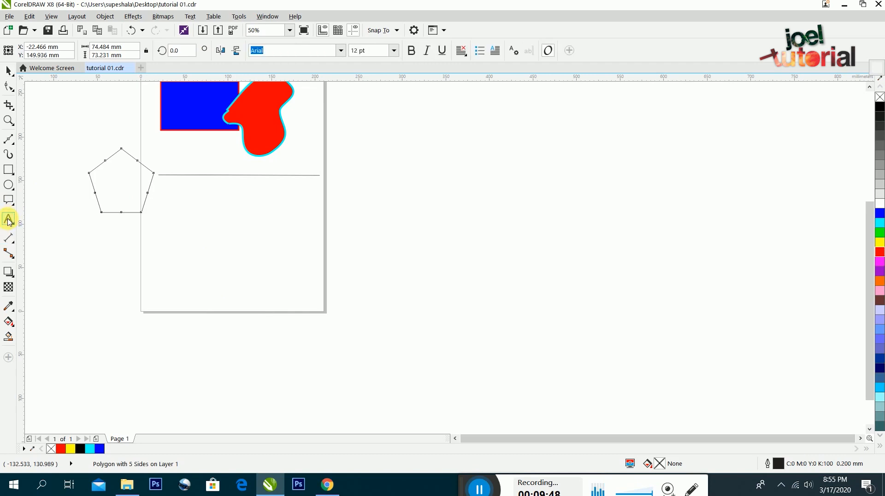
pyautogui.click(177, 226)
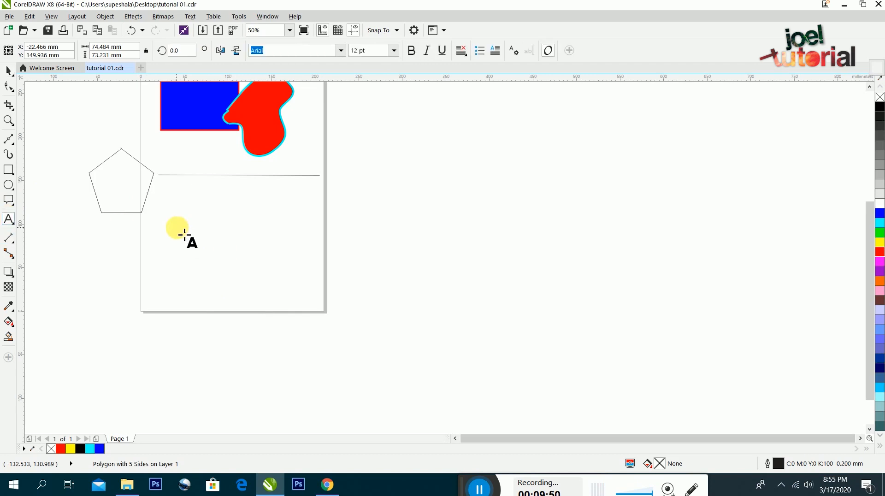
pyautogui.write('sefsfdgdagdgsmjbmbsvv')
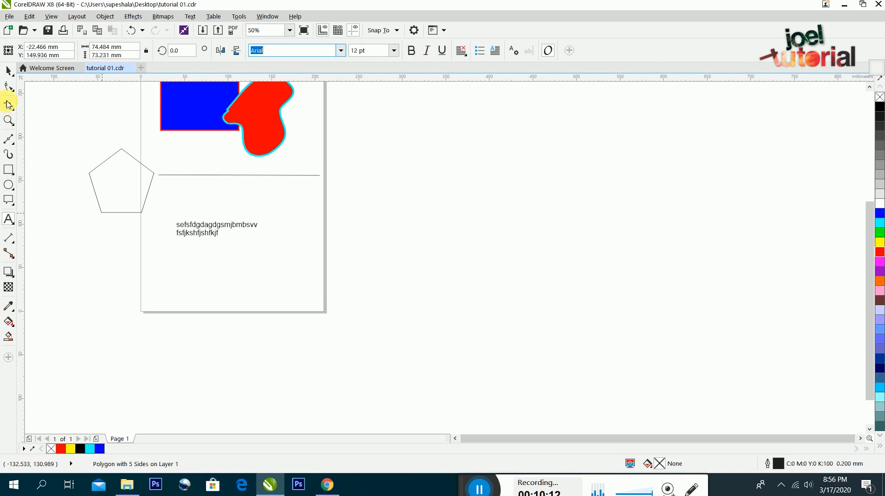
pyautogui.click(9, 72)
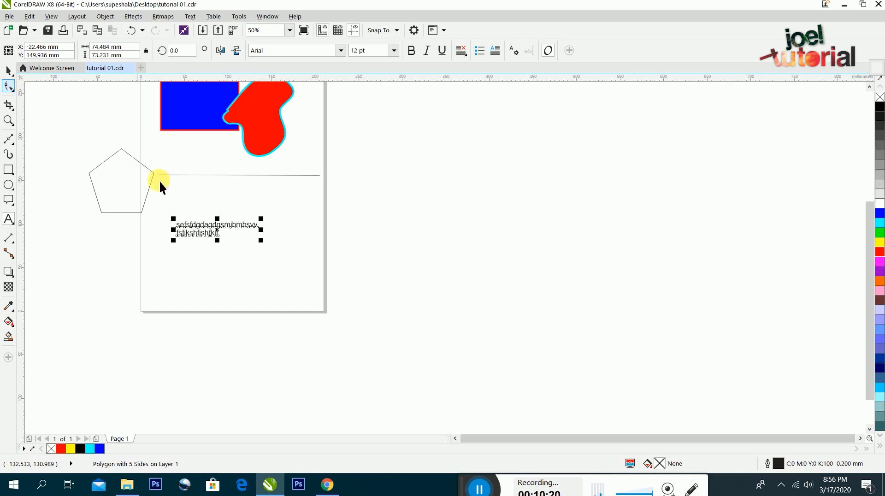
# - Restore the two-line text after a trial deletion and move it up to just below the page's horizontal line
pyautogui.press('Delete')
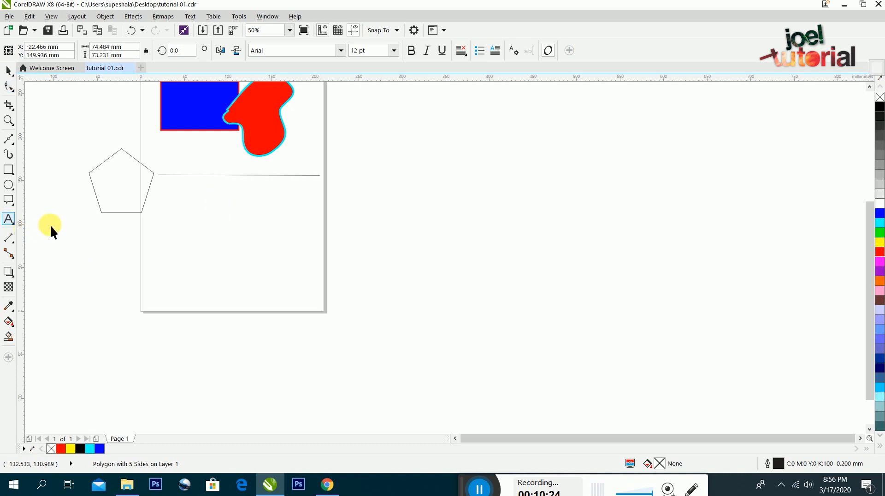
pyautogui.hotkey('ctrl', 'z')
pyautogui.moveTo(253, 233); pyautogui.dragTo(249, 184)
pyautogui.hotkey('ctrl', 'z')
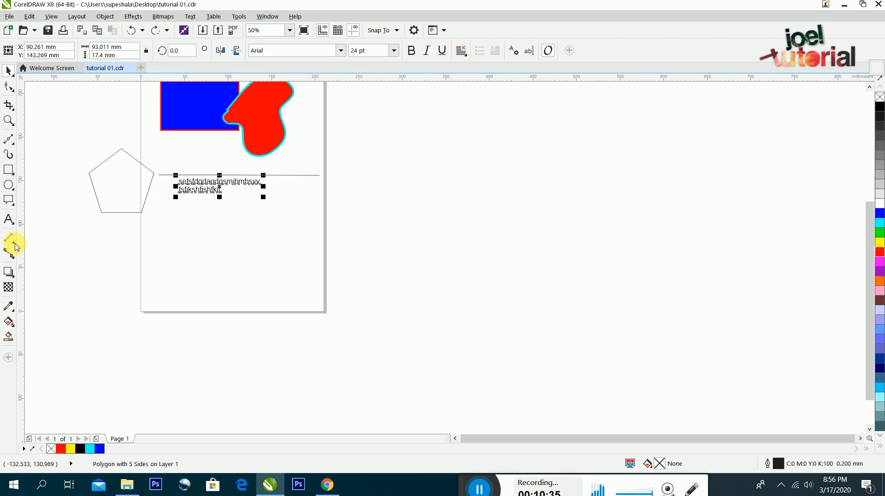
# - Move the pentagon onto the page below the text and draw a rectangle about 59 × 32 mm beside the page
pyautogui.click(103, 172)
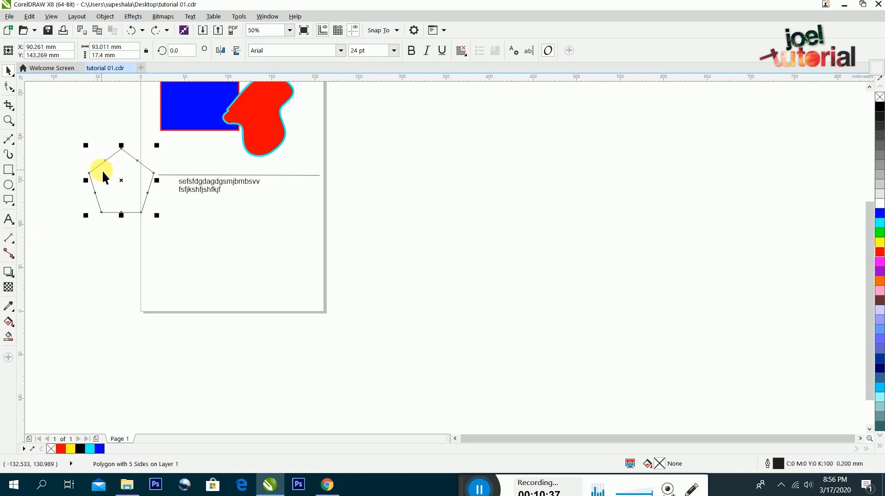
pyautogui.moveTo(110, 179); pyautogui.dragTo(219, 233)
pyautogui.click(8, 167)
pyautogui.moveTo(397, 191); pyautogui.dragTo(449, 218)
pyautogui.click(124, 49)
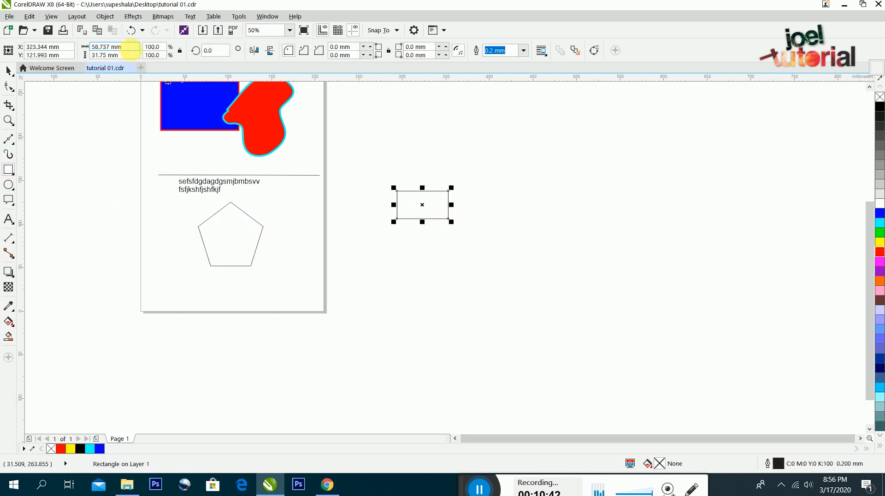
pyautogui.click(121, 55)
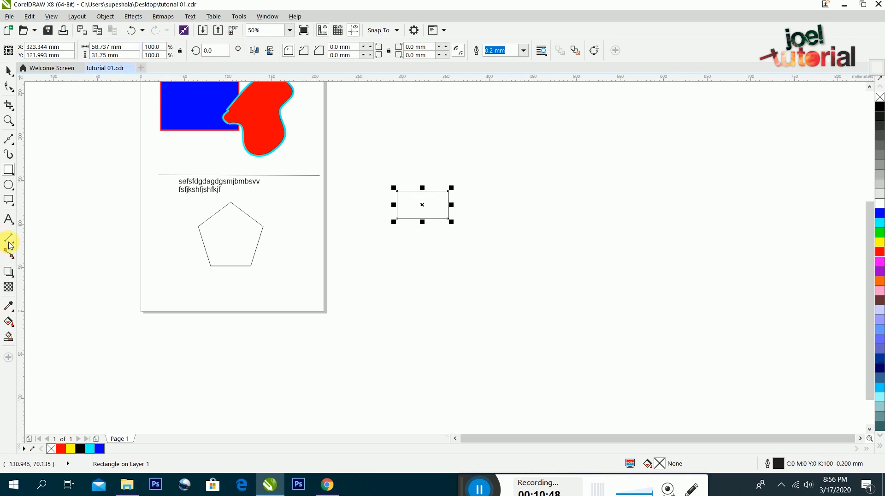
# - Move the small unfilled rectangle onto the right end of the page's horizontal line
pyautogui.click(8, 70)
pyautogui.click(312, 174)
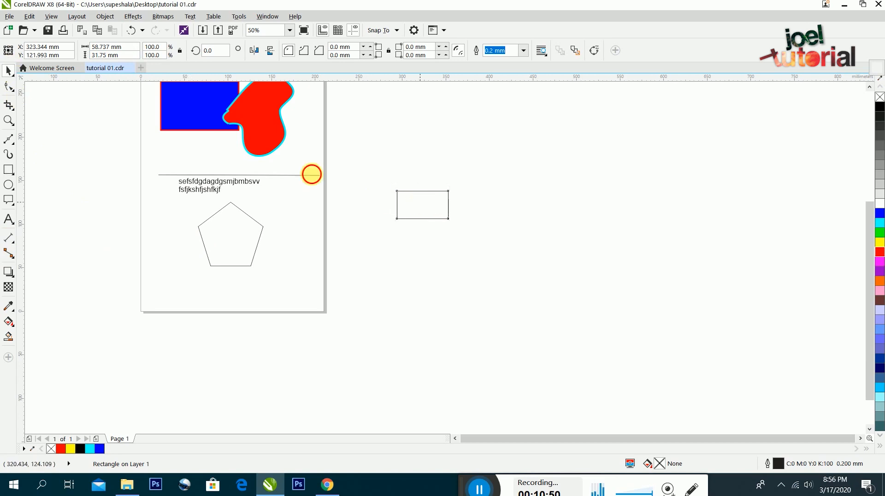
pyautogui.moveTo(312, 174); pyautogui.dragTo(297, 174)
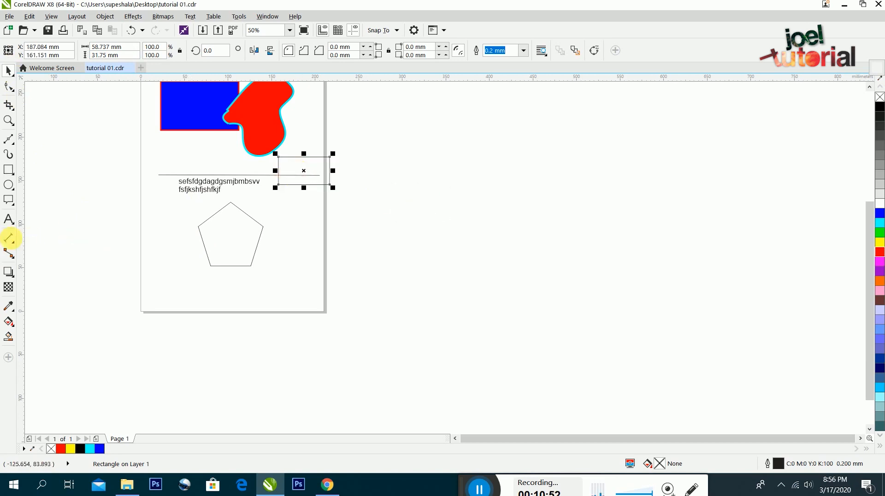
pyautogui.click(16, 259)
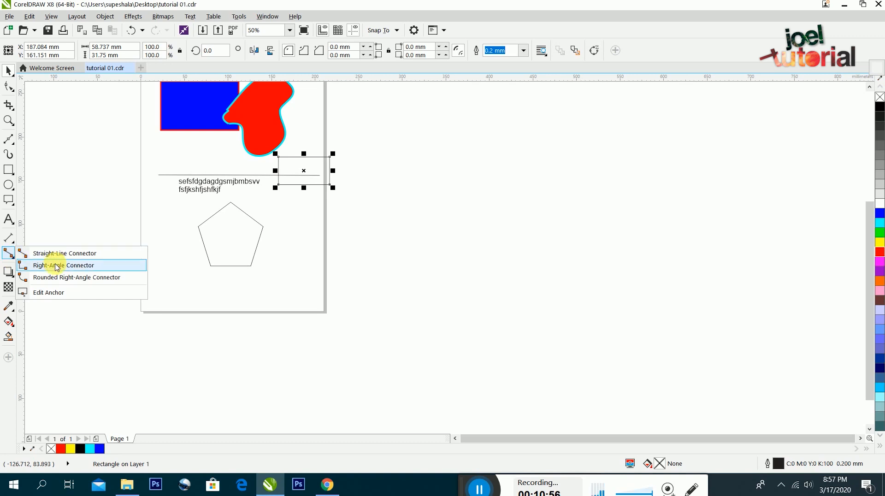
pyautogui.click(8, 259)
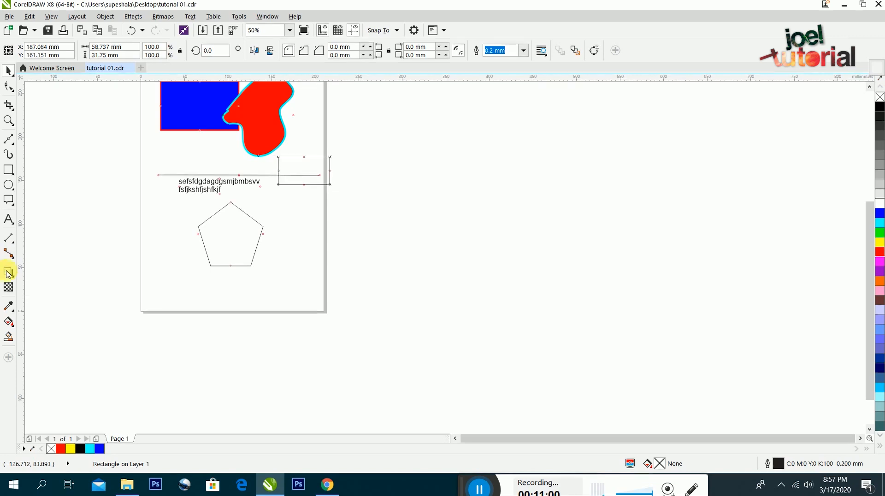
pyautogui.click(9, 276)
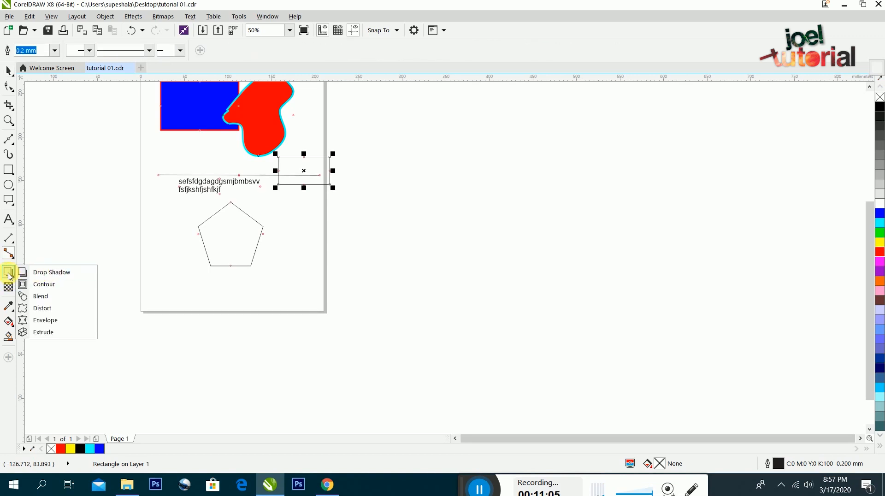
pyautogui.click(8, 169)
pyautogui.click(45, 170)
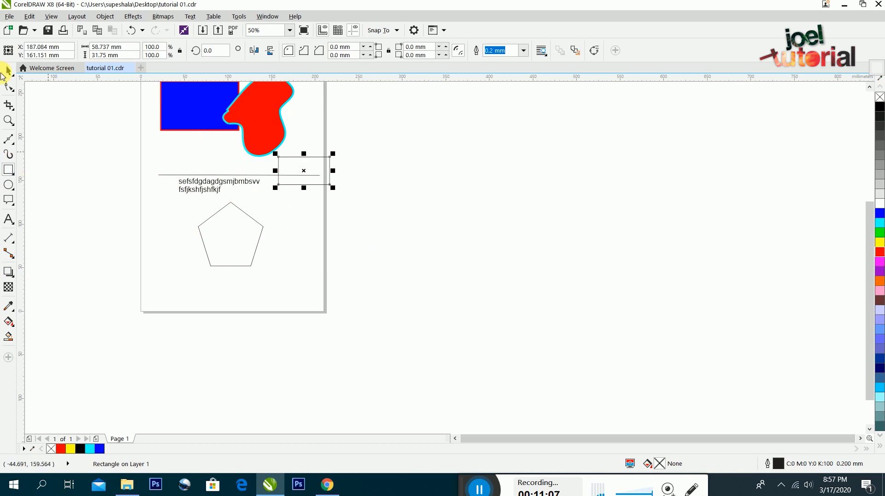
# - Move the pentagon off the page and draw a blue-filled rectangle about 79 × 27 mm on the lower page
pyautogui.moveTo(244, 234); pyautogui.dragTo(471, 228)
pyautogui.click(8, 172)
pyautogui.moveTo(178, 263); pyautogui.dragTo(248, 288)
pyautogui.click(9, 69)
pyautogui.click(880, 214)
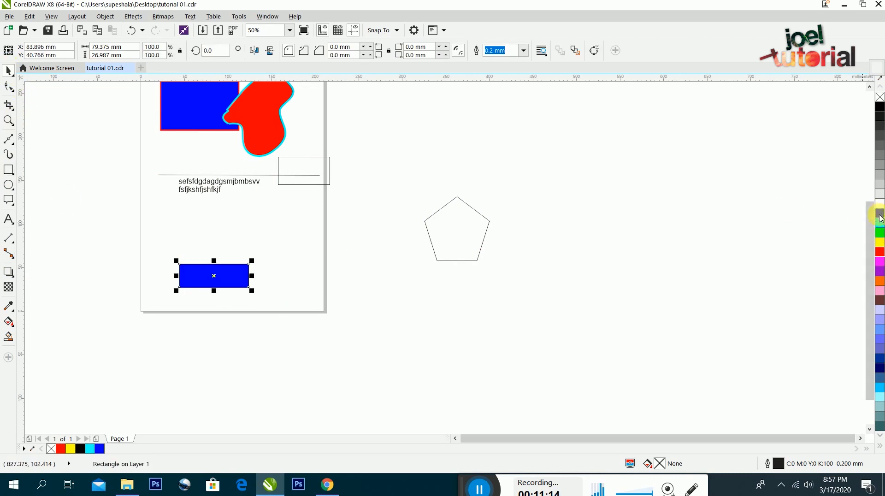
# - Add a drop shadow to the blue rectangle, cast from its left edge past its right edge and slightly downward
pyautogui.scroll(2, 207, 267)
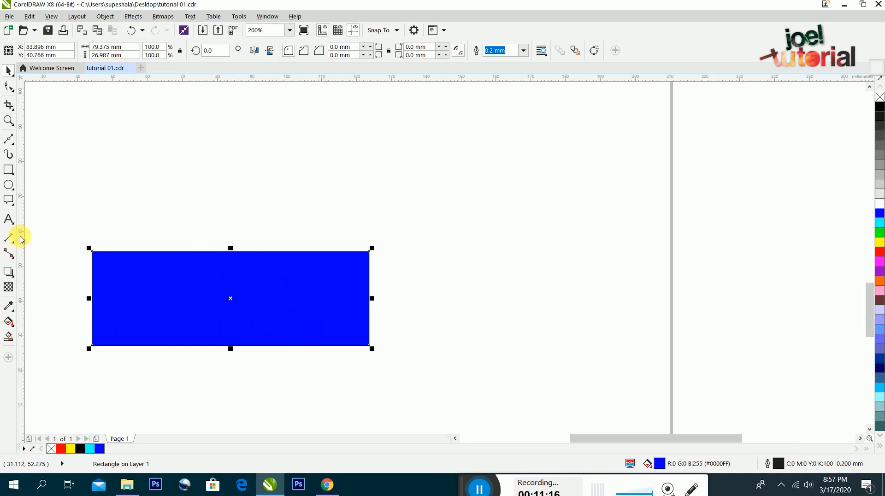
pyautogui.click(8, 271)
pyautogui.click(14, 276)
pyautogui.click(31, 273)
pyautogui.moveTo(93, 289); pyautogui.dragTo(376, 313)
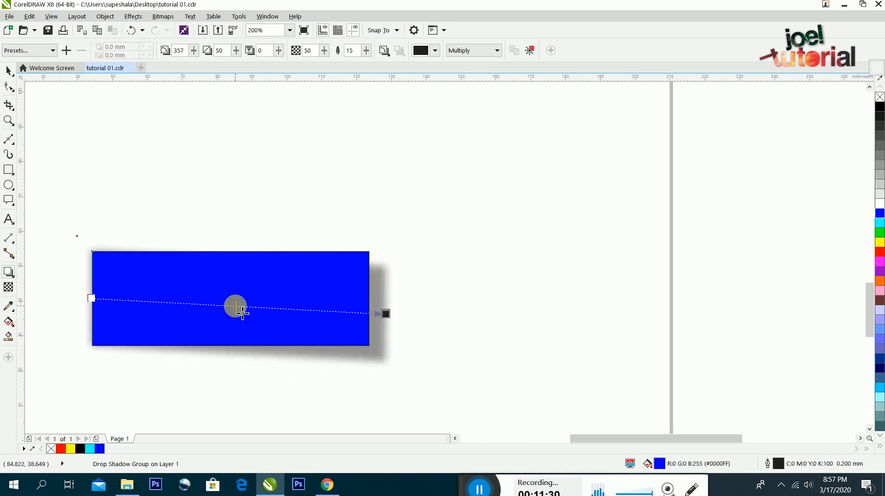
# - Adjust the drop shadow's darkness to 14 and back to 48, and move the shadowed rectangle up about 20 mm
pyautogui.moveTo(247, 313); pyautogui.dragTo(141, 321)
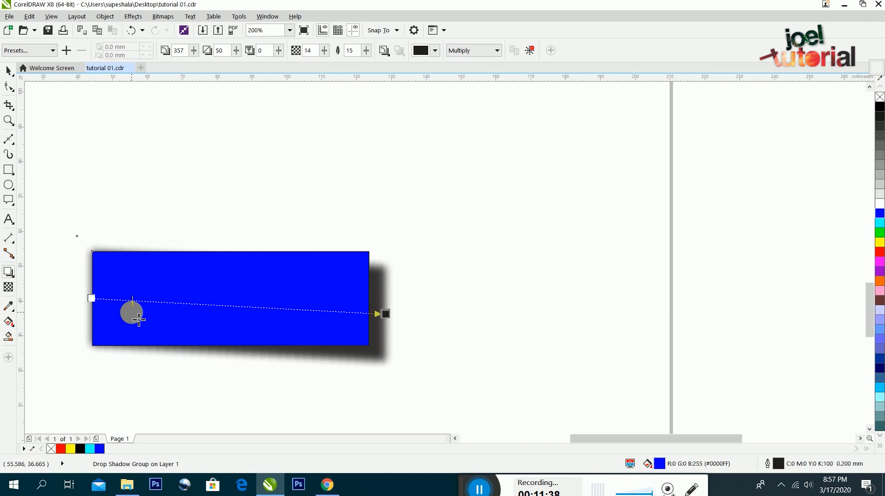
pyautogui.moveTo(139, 318); pyautogui.dragTo(226, 318)
pyautogui.click(10, 72)
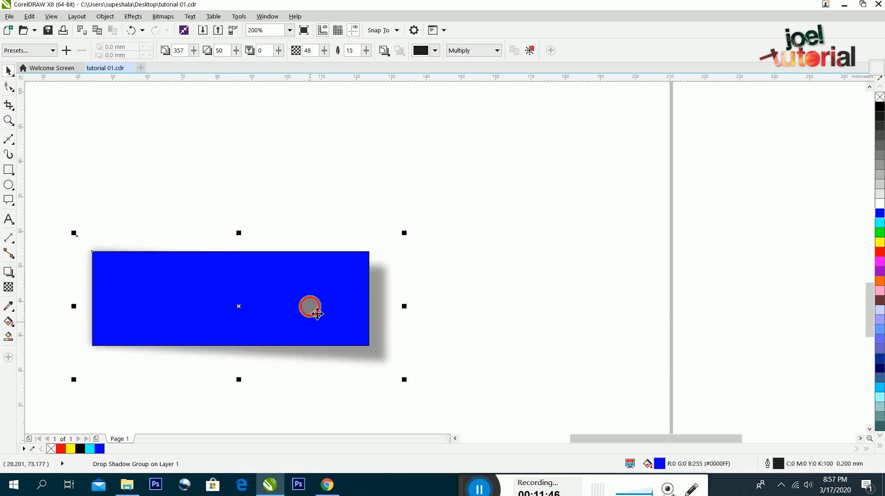
pyautogui.moveTo(311, 306); pyautogui.dragTo(305, 236)
# - Move the shadowed blue rectangle up and right so that it straddles the page's right edge
pyautogui.click(13, 276)
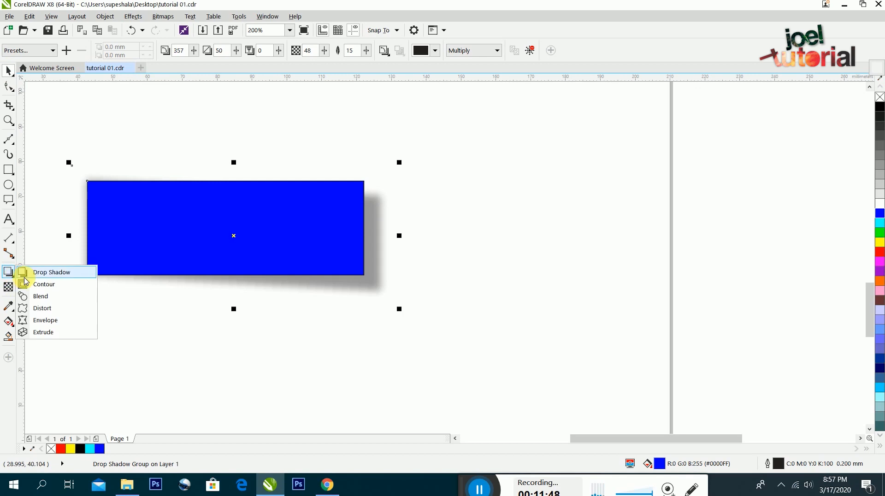
pyautogui.click(32, 282)
pyautogui.scroll(-3, 192, 193)
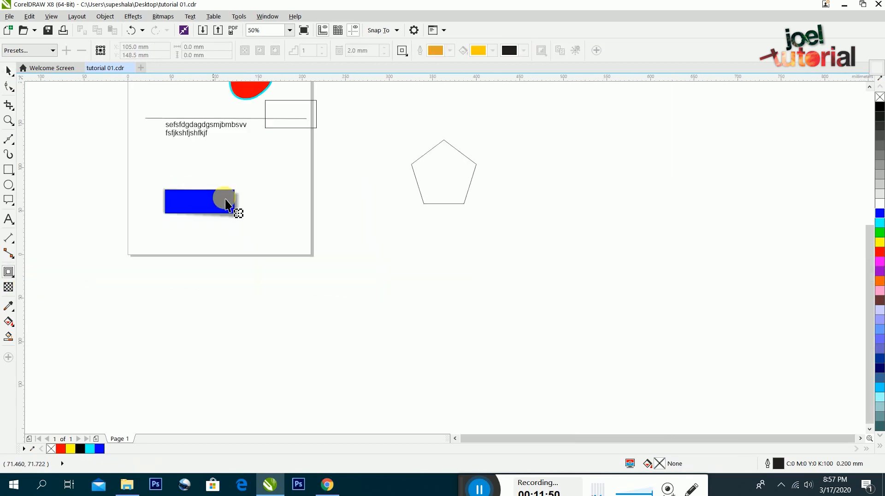
pyautogui.moveTo(205, 208); pyautogui.dragTo(327, 162)
# - Draw a rectangle about 52 × 25 mm on the lower page, shift it down slightly and fill it red
pyautogui.scroll(2, 306, 152)
pyautogui.click(8, 169)
pyautogui.moveTo(140, 202); pyautogui.dragTo(231, 247)
pyautogui.press('space')
pyautogui.moveTo(193, 222); pyautogui.dragTo(174, 270)
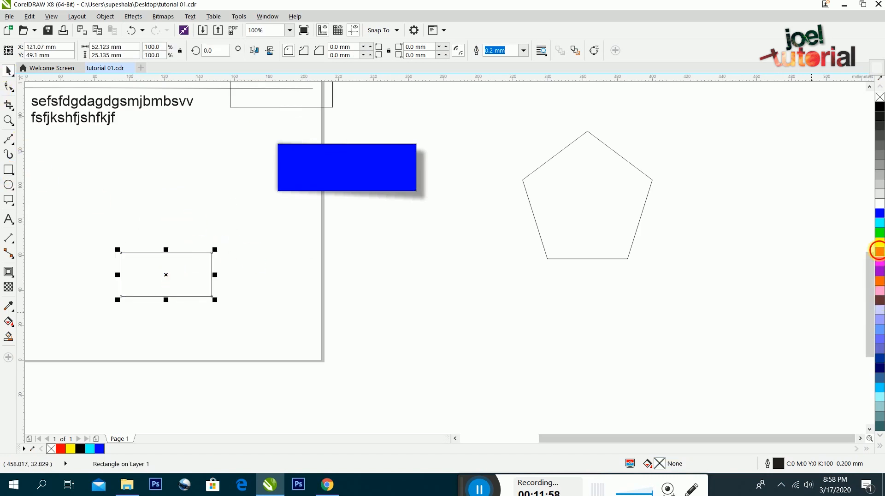
pyautogui.click(879, 250)
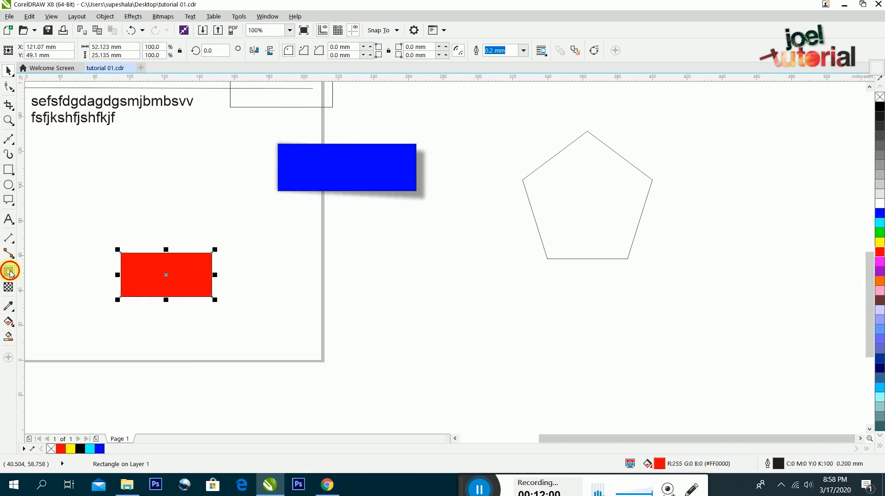
# - Add a one-step outward contour with an offset of about 6.68 mm to the red rectangle
pyautogui.click(9, 272)
pyautogui.scroll(2, 203, 266)
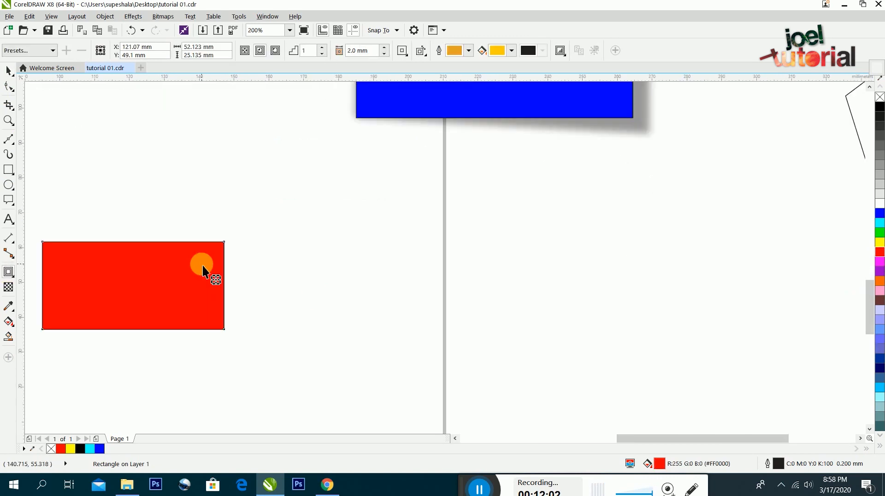
pyautogui.scroll(-2, 189, 270)
pyautogui.moveTo(170, 281); pyautogui.dragTo(220, 229)
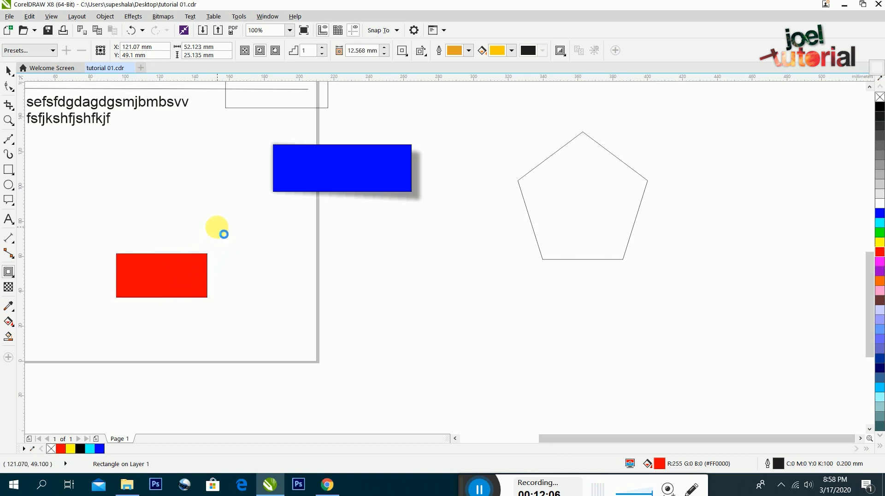
pyautogui.click(481, 267)
pyautogui.moveTo(208, 275); pyautogui.dragTo(233, 256)
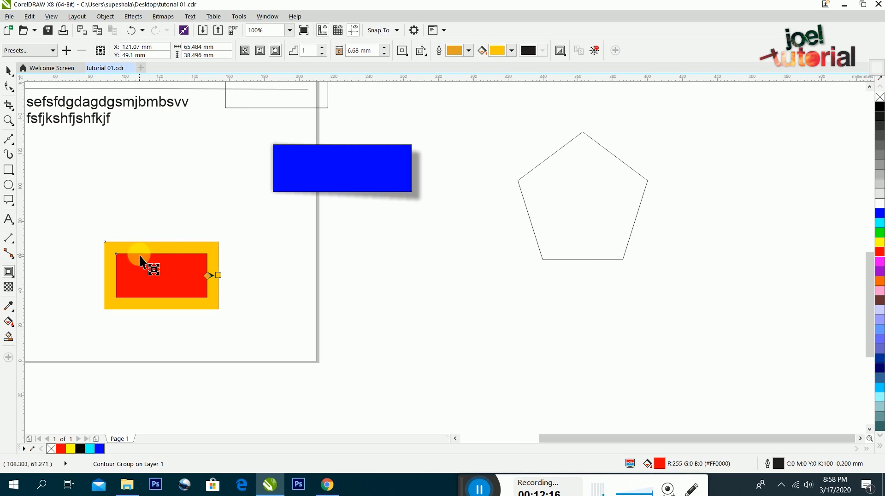
pyautogui.scroll(2, 140, 256)
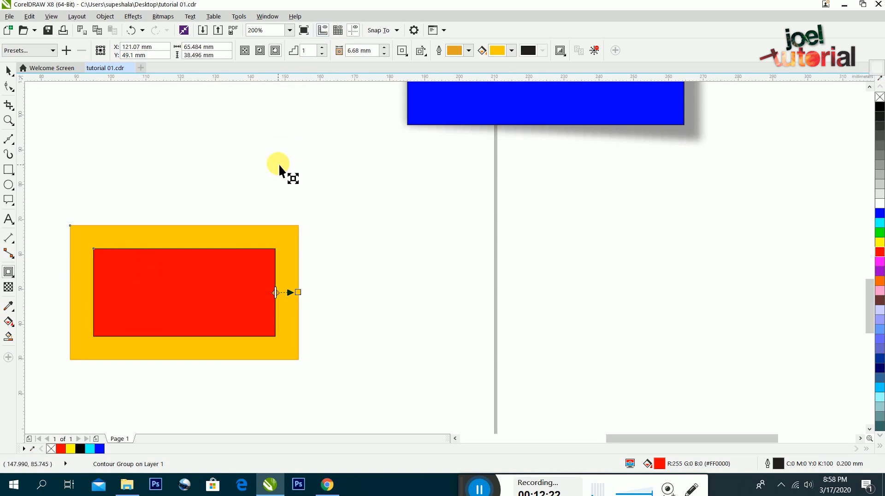
# - Raise the red rectangle's contour to 4 steps, then reduce it to 2 steps
pyautogui.click(323, 51)
pyautogui.click(324, 51)
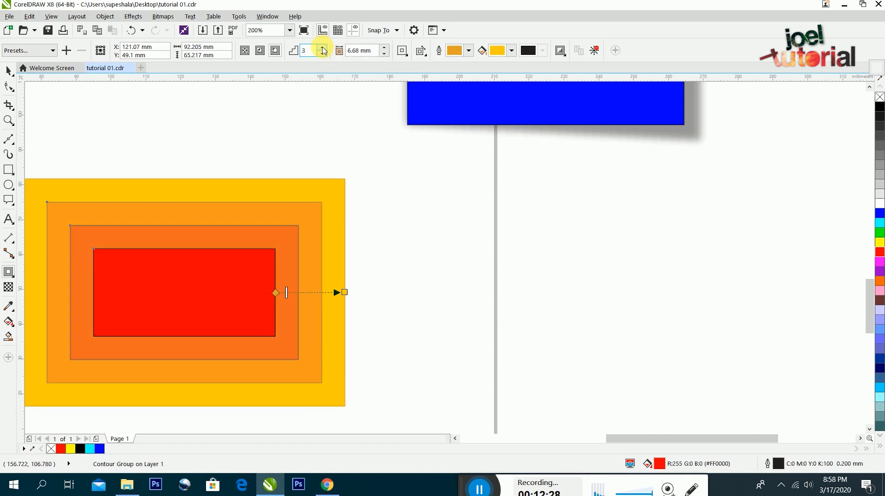
pyautogui.click(322, 48)
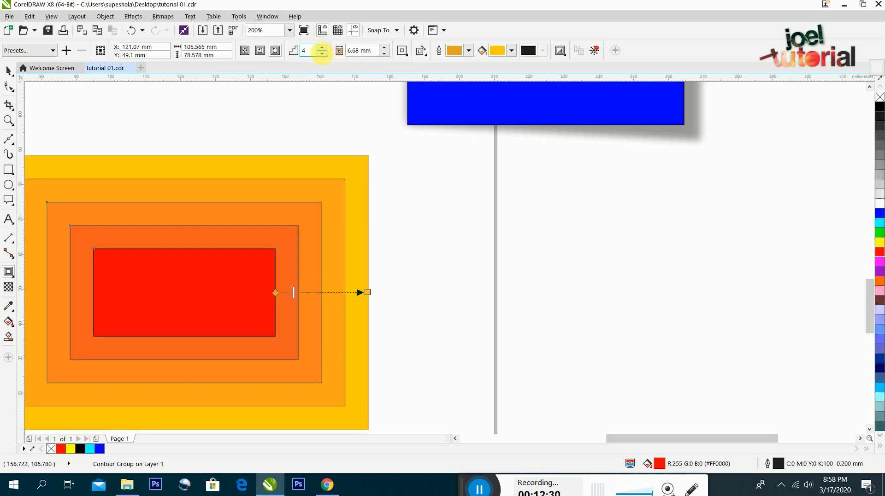
pyautogui.click(323, 54)
pyautogui.click(322, 54)
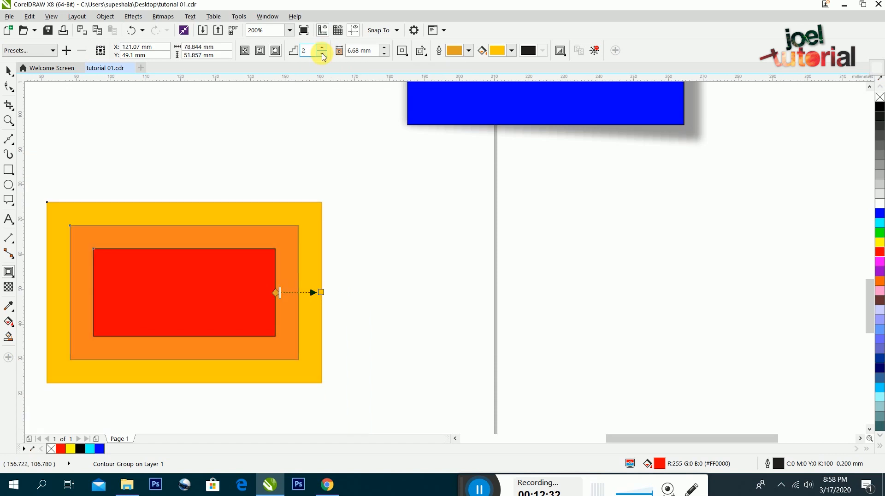
# - Reduce the contour offset to 3.18 mm and bring it back up to 6.68 mm
pyautogui.click(384, 54)
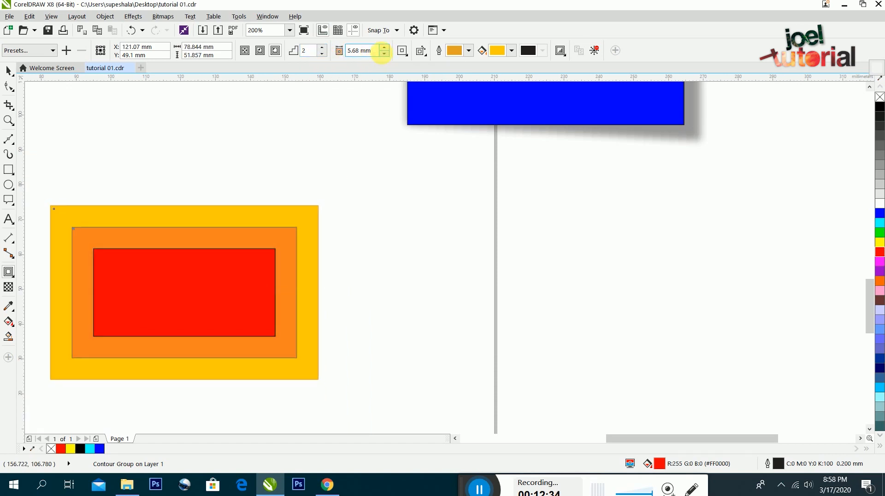
pyautogui.click(384, 55)
pyautogui.click(384, 54)
pyautogui.click(382, 53)
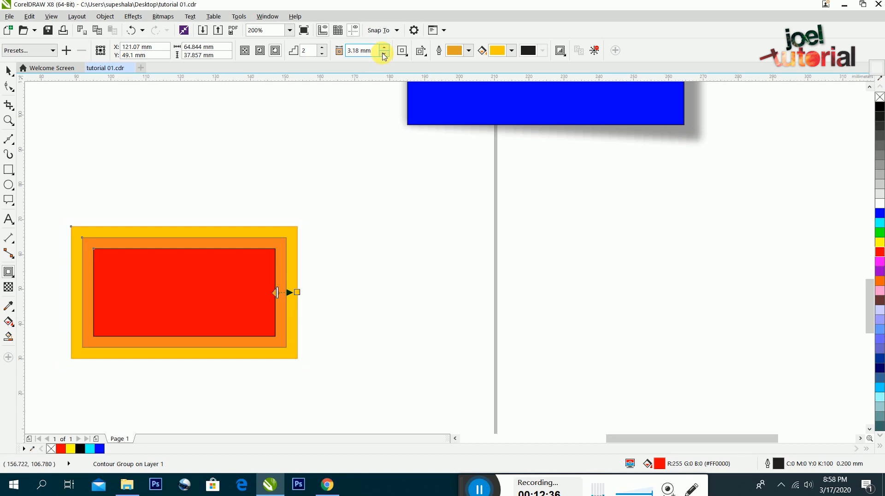
pyautogui.click(382, 48)
pyautogui.click(382, 48)
pyautogui.click(382, 48)
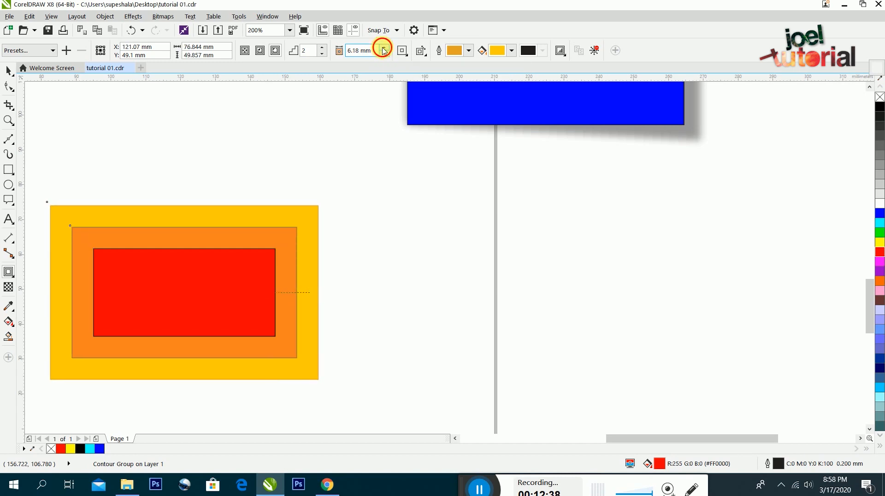
# - Set the contour's outline colour to green
pyautogui.click(472, 50)
pyautogui.click(470, 52)
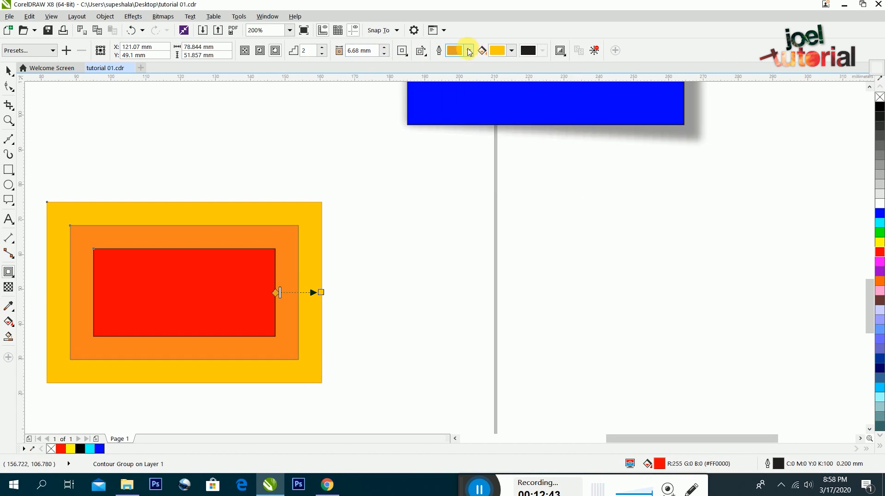
pyautogui.click(468, 51)
pyautogui.click(534, 154)
pyautogui.click(517, 130)
pyautogui.click(517, 121)
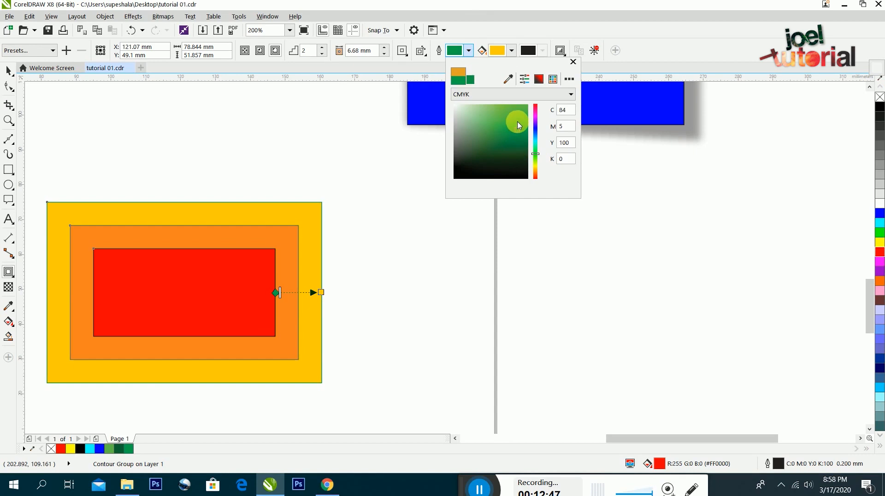
# - Set the contour's fill colour to dark green, C 88, M 27, Y 94, K 15, after trying a brown
pyautogui.click(507, 52)
pyautogui.click(511, 51)
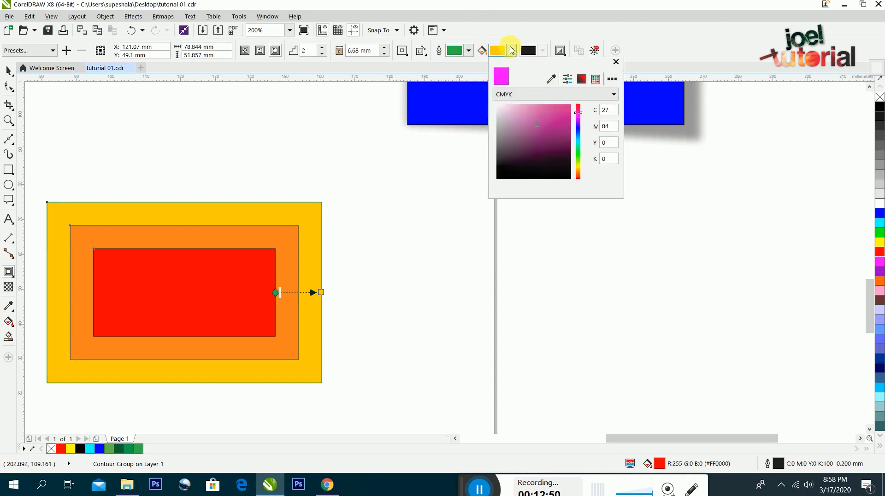
pyautogui.click(562, 154)
pyautogui.click(553, 150)
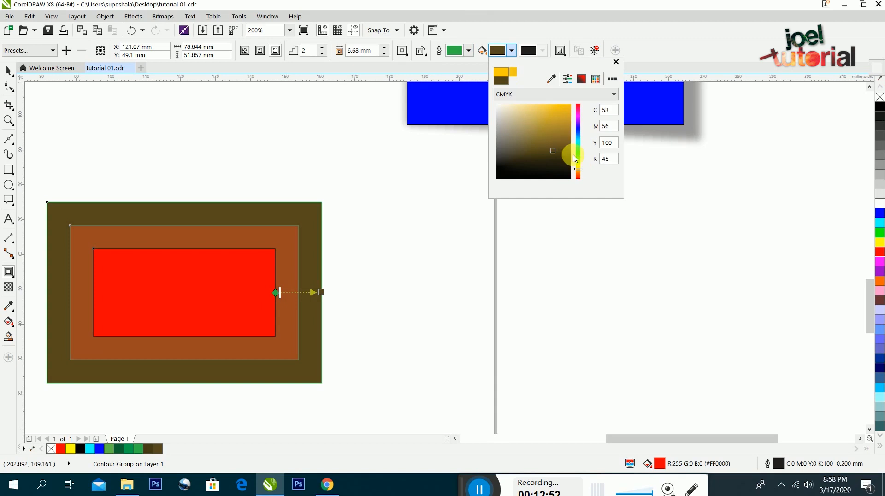
pyautogui.moveTo(578, 170); pyautogui.dragTo(578, 148)
pyautogui.click(544, 142)
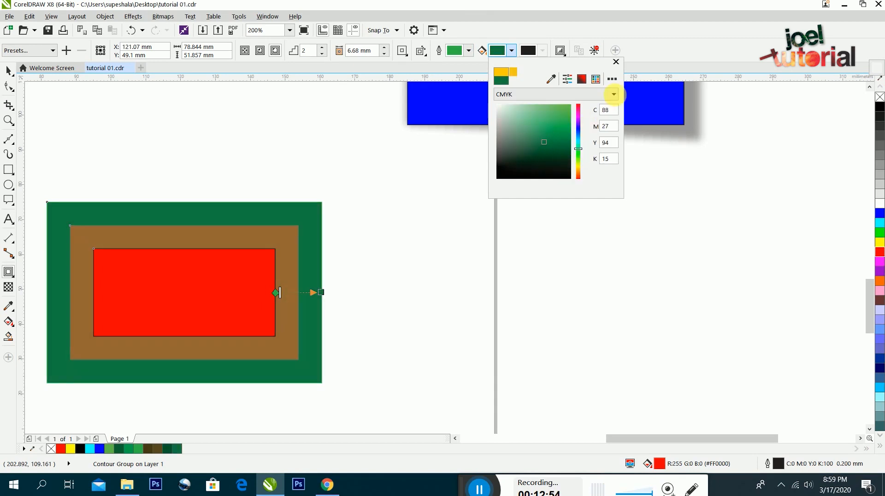
pyautogui.click(617, 62)
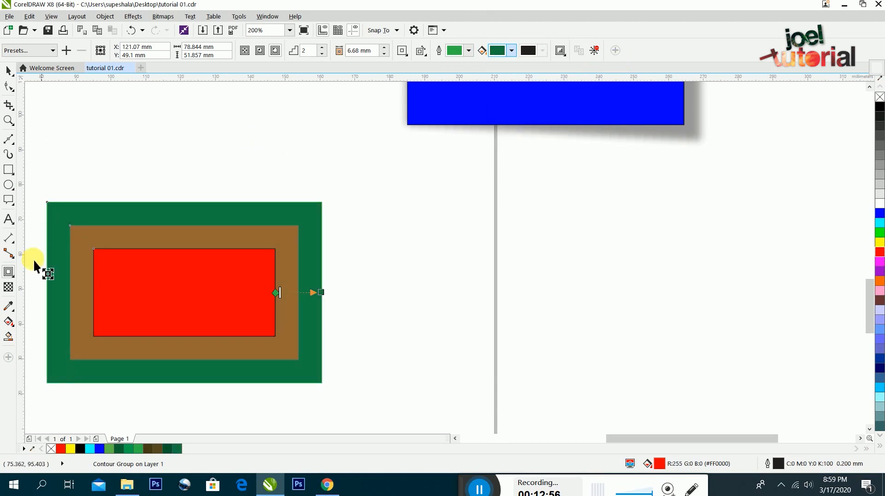
# - Delete the contoured red rectangle and the shadowed blue rectangle
pyautogui.click(25, 276)
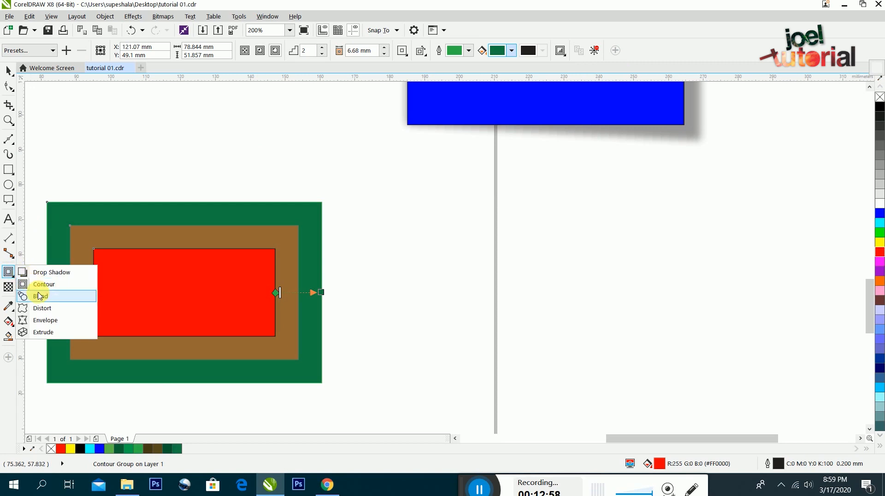
pyautogui.click(40, 296)
pyautogui.click(8, 70)
pyautogui.scroll(-2, 360, 236)
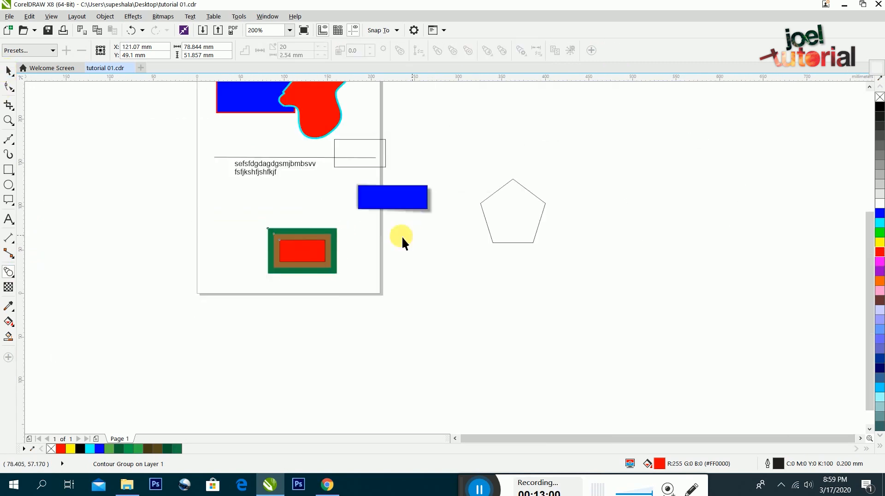
pyautogui.scroll(1, 316, 251)
pyautogui.click(281, 253)
pyautogui.moveTo(171, 164); pyautogui.dragTo(429, 346)
pyautogui.press('Delete')
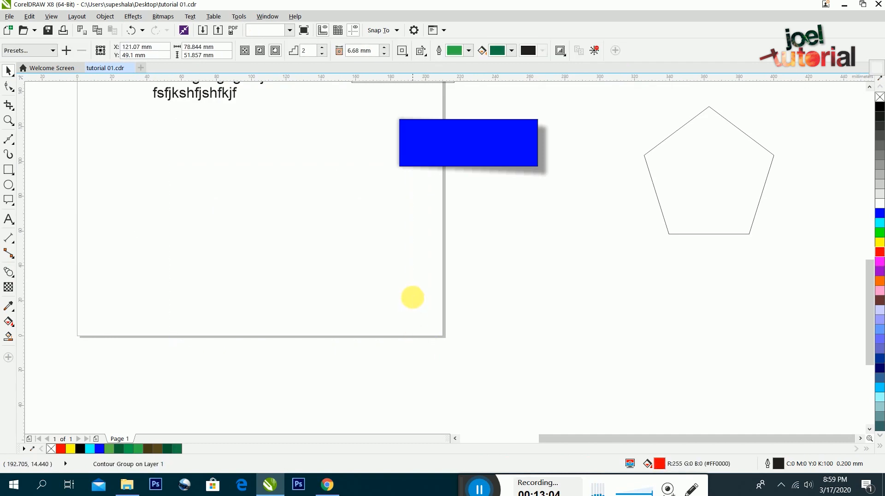
pyautogui.click(433, 156)
pyautogui.press('Delete')
# - Draw an orange-filled rectangle about 70 × 29 mm on the lower page and place a copy above and to its right
pyautogui.press('F6')
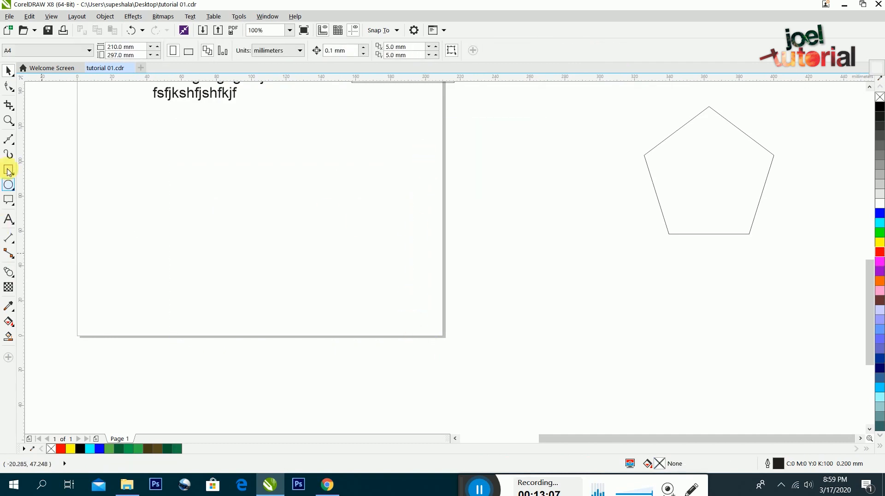
pyautogui.moveTo(238, 227)
pyautogui.mouseDown()
pyautogui.moveTo(378, 274)
pyautogui.moveTo(361, 277)
pyautogui.mouseUp()
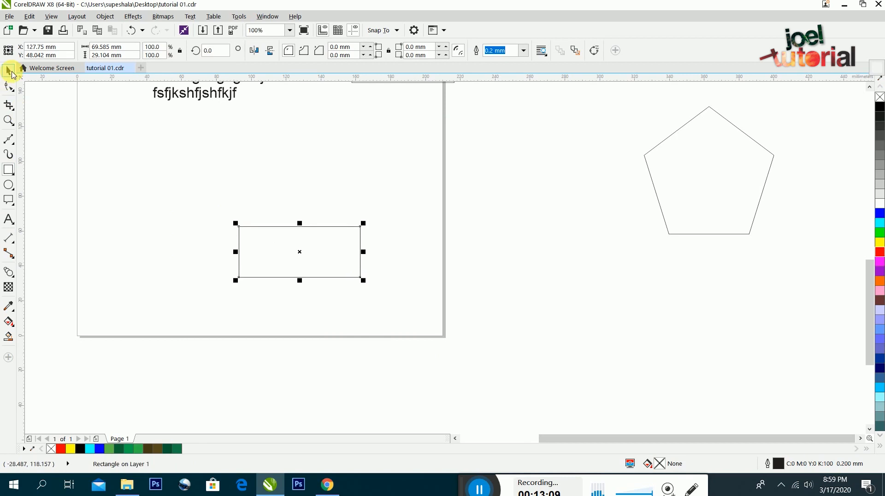
pyautogui.click(879, 280)
pyautogui.press('space')
pyautogui.click(303, 259)
pyautogui.moveTo(299, 252); pyautogui.dragTo(358, 187)
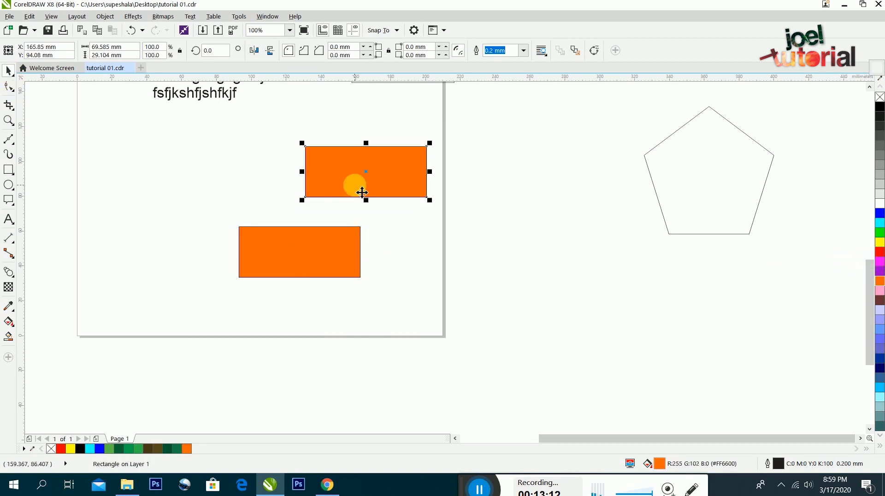
# - Blend the lower orange rectangle into the upper one with 20 steps and move the blend slightly up and left
pyautogui.click(9, 273)
pyautogui.click(44, 297)
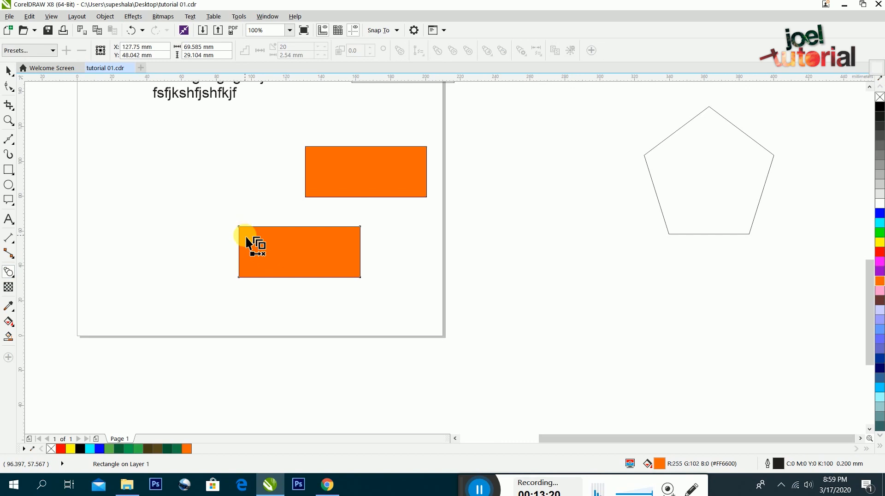
pyautogui.moveTo(247, 240)
pyautogui.mouseDown()
pyautogui.moveTo(336, 181)
pyautogui.moveTo(380, 168)
pyautogui.mouseUp()
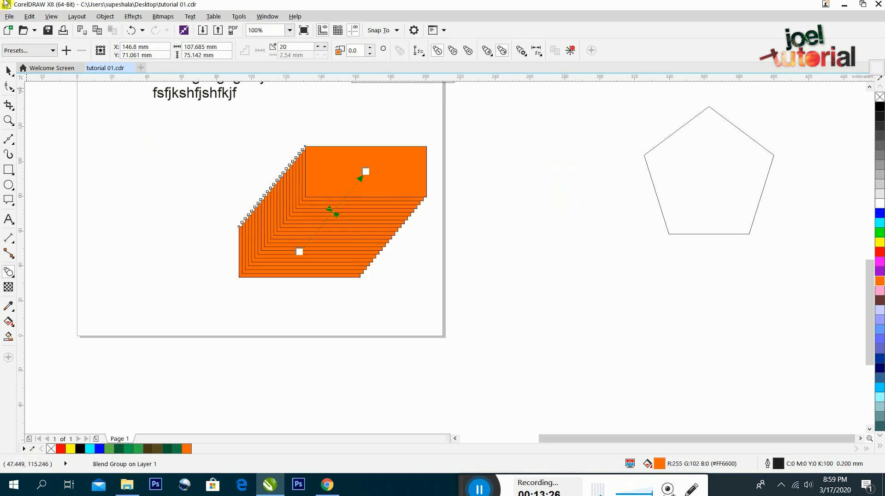
pyautogui.click(8, 71)
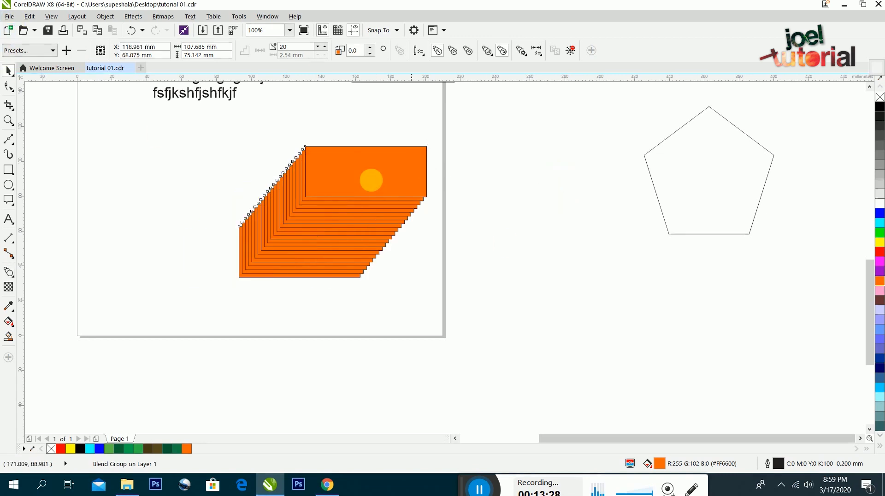
pyautogui.moveTo(296, 187); pyautogui.dragTo(328, 173)
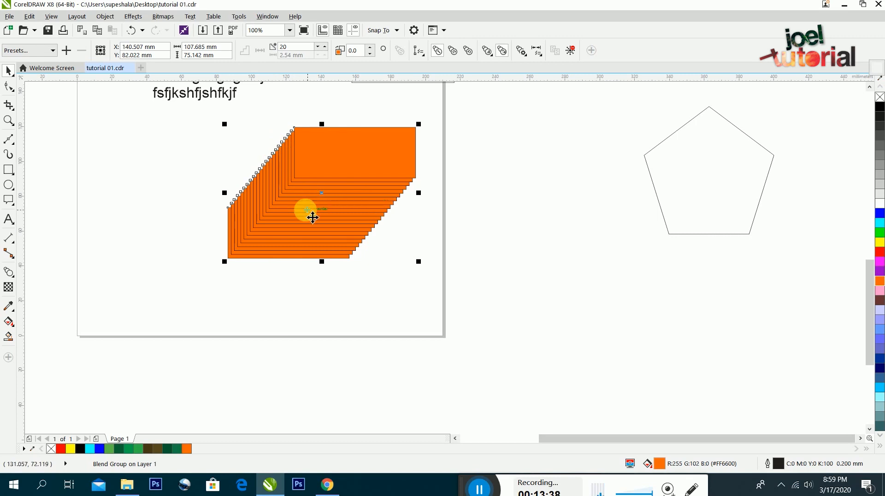
# - Delete the orange blend group from the lower page
pyautogui.click(11, 277)
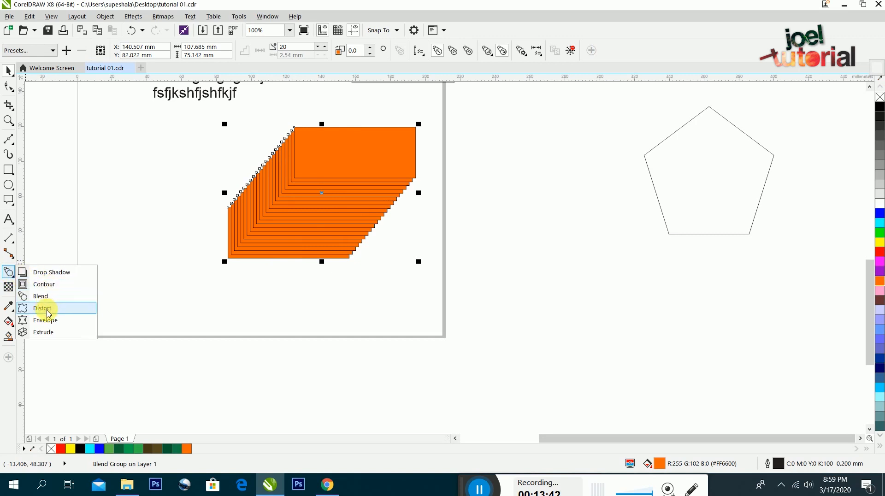
pyautogui.click(43, 307)
pyautogui.click(8, 71)
pyautogui.click(373, 214)
pyautogui.press('Delete')
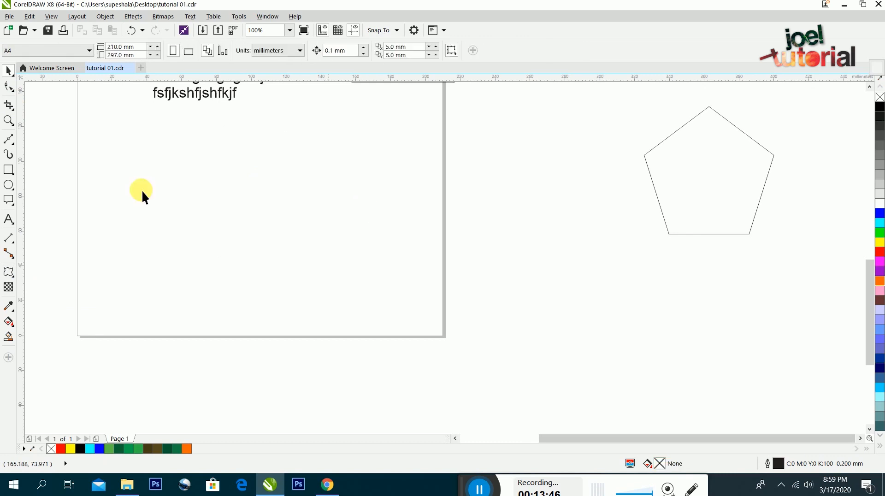
# - Draw an unfilled rectangle about 72 × 38 mm on the lower part of the page
pyautogui.click(10, 169)
pyautogui.moveTo(253, 187)
pyautogui.mouseDown()
pyautogui.moveTo(405, 257)
pyautogui.moveTo(379, 253)
pyautogui.mouseUp()
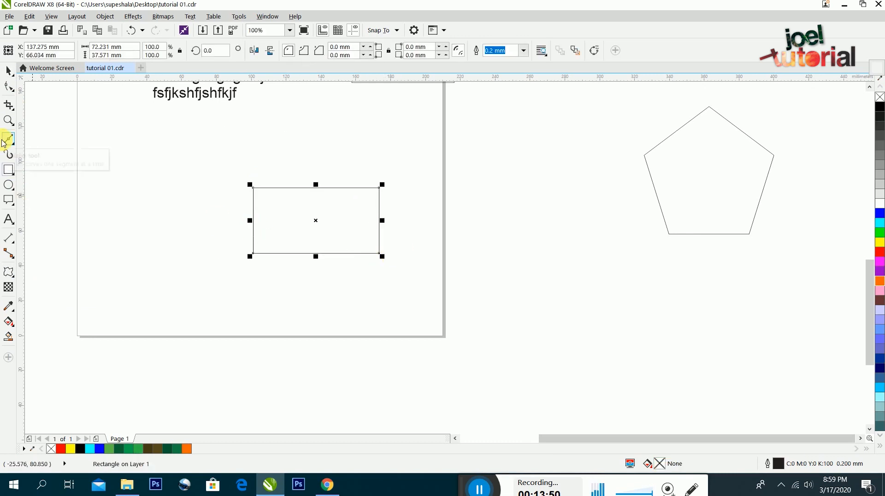
# - Try a push distortion pulling from the rectangle's upper-left corner past its opposite side, and undo it
pyautogui.click(9, 272)
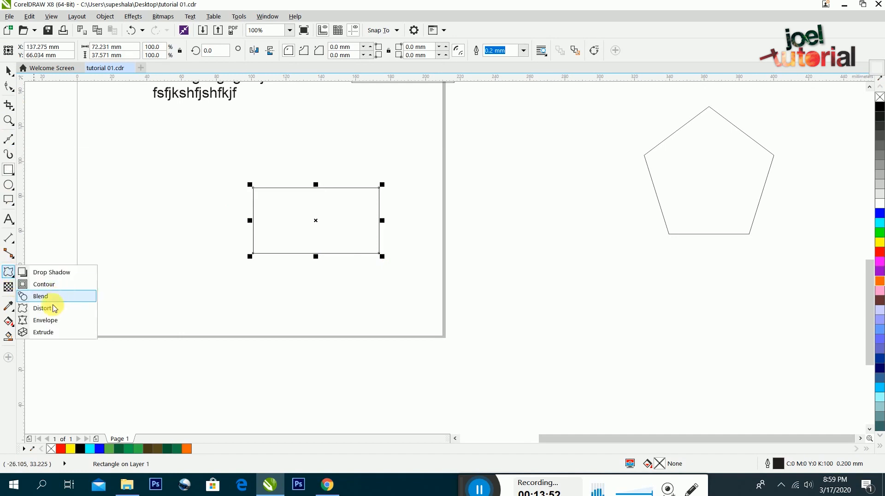
pyautogui.click(49, 310)
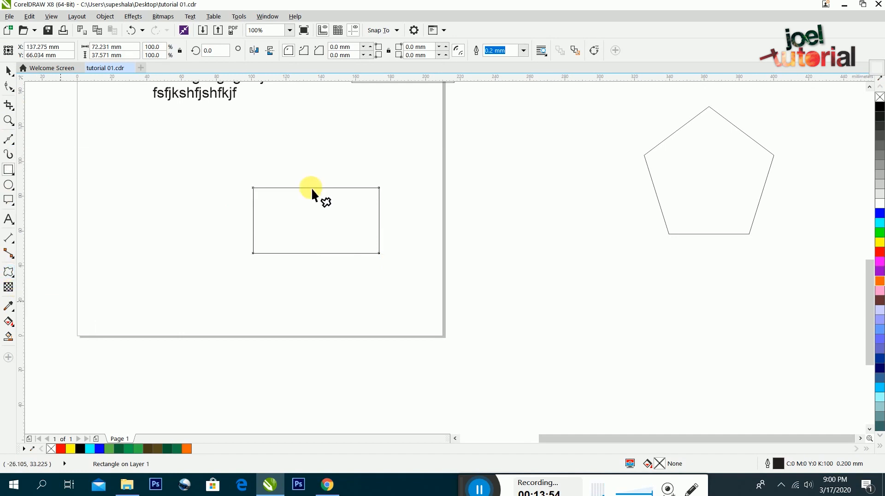
pyautogui.click(131, 50)
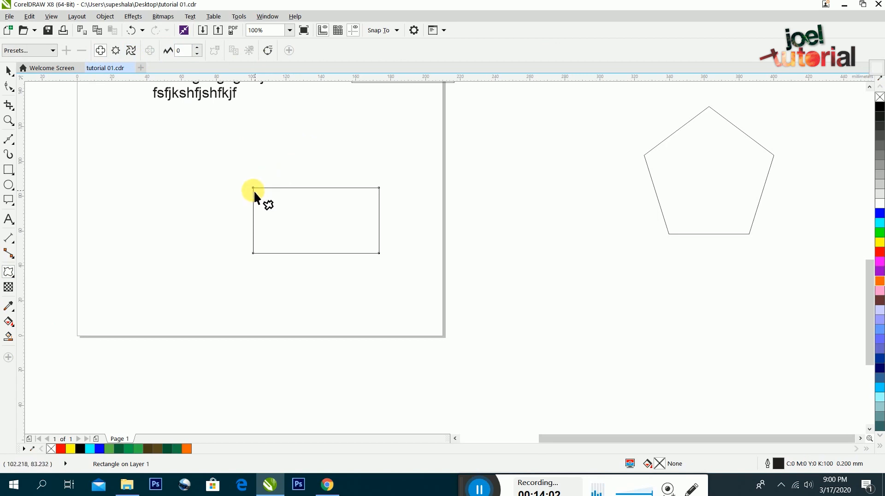
pyautogui.moveTo(254, 188); pyautogui.dragTo(395, 201)
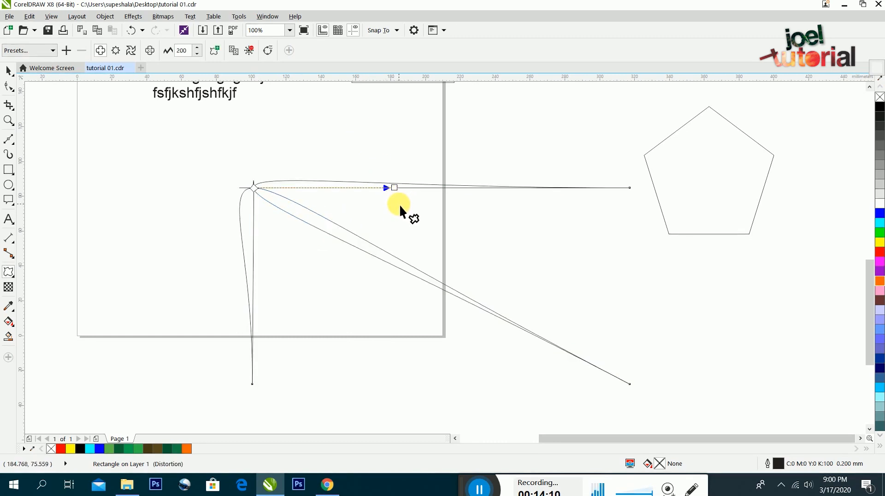
pyautogui.hotkey('ctrl', 'z')
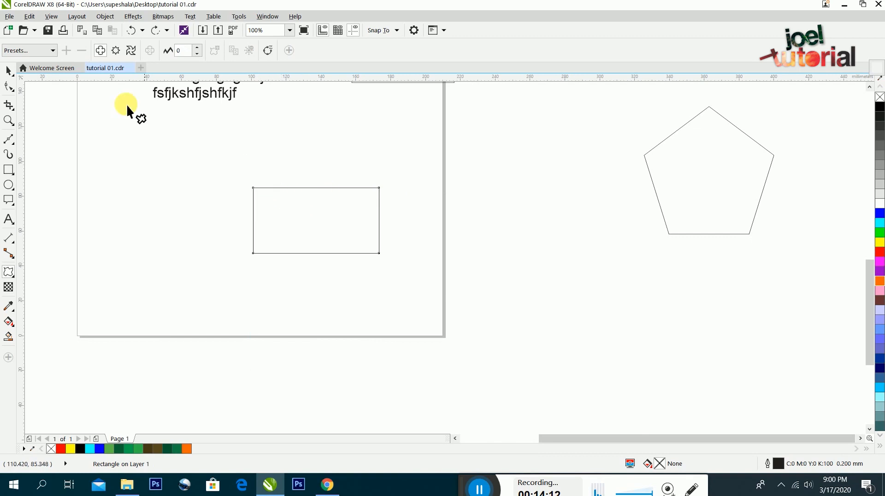
# - Apply a twister distortion from the rectangle's upper-left corner with 3 full rotations and 32 additional degrees
pyautogui.click(129, 50)
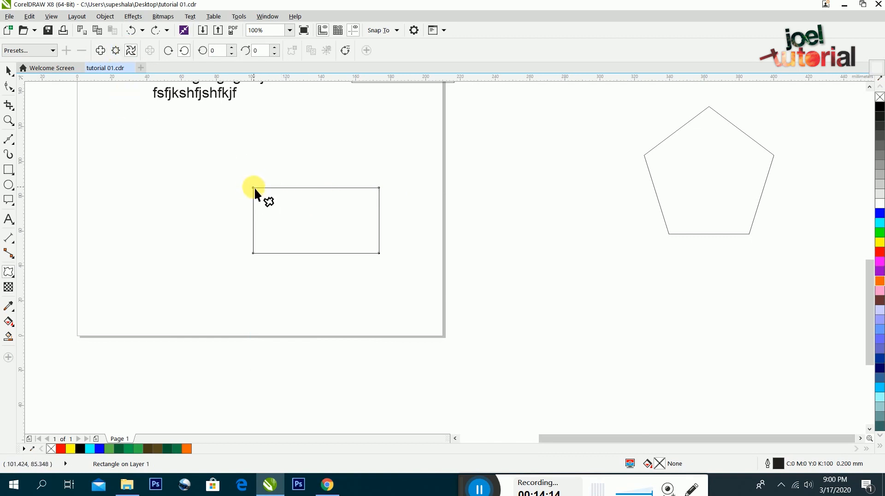
pyautogui.moveTo(253, 188); pyautogui.dragTo(332, 226)
pyautogui.hotkey('ctrl', 'z')
pyautogui.moveTo(319, 228); pyautogui.dragTo(319, 228)
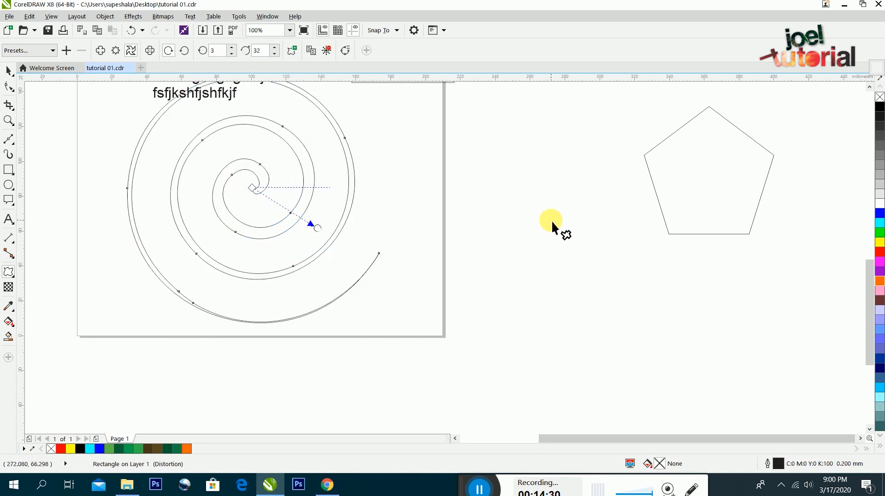
# - Fill the spiral green without an outline and scale it down to about 42 × 41 mm
pyautogui.click(6, 74)
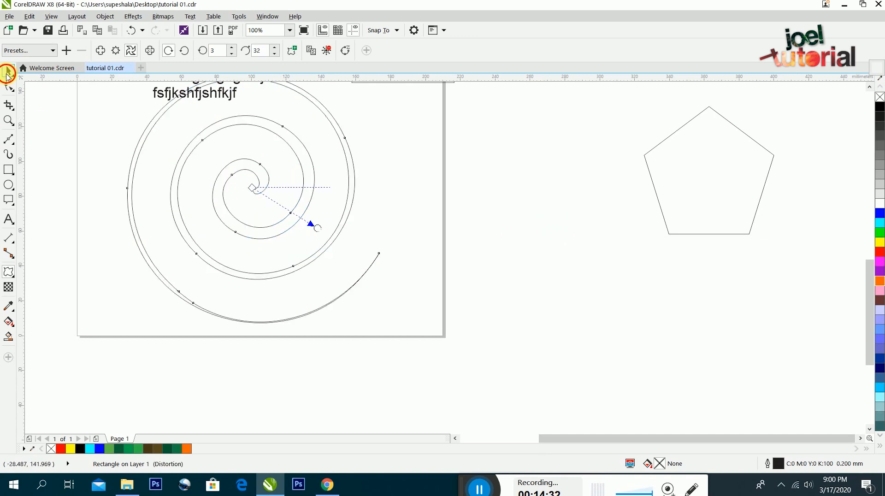
pyautogui.click(879, 232)
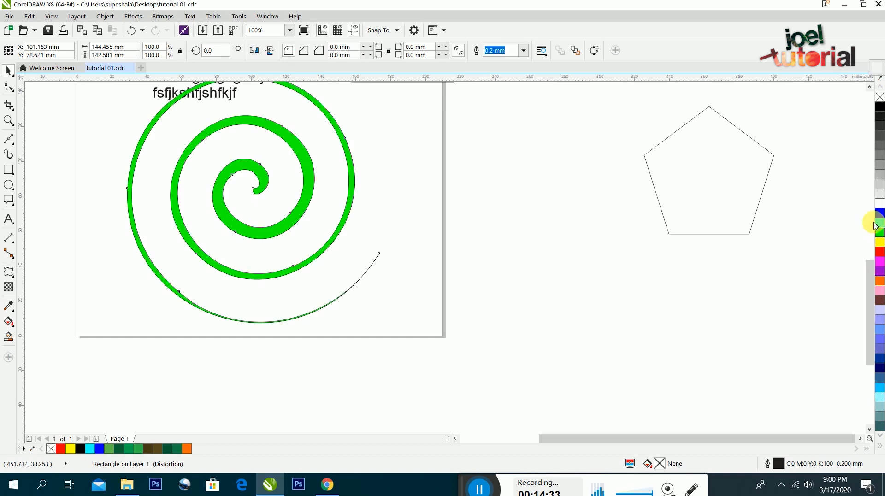
pyautogui.rightClick(880, 97)
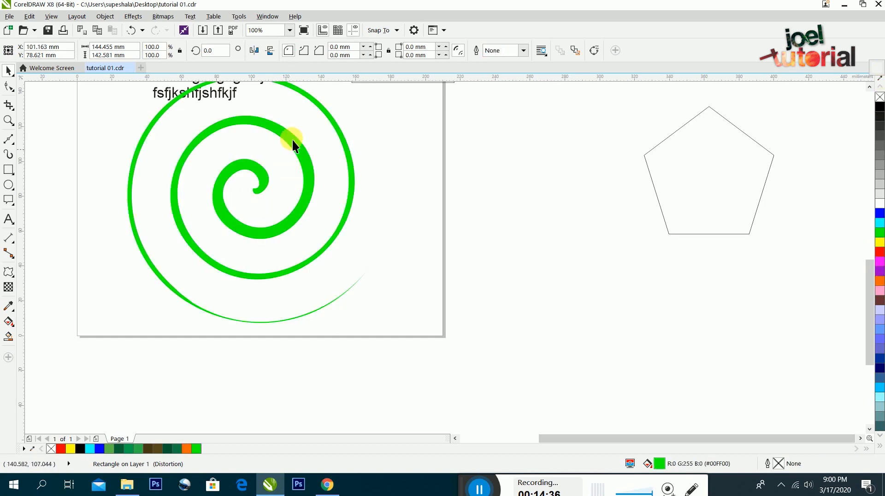
pyautogui.moveTo(322, 171); pyautogui.dragTo(353, 203)
pyautogui.moveTo(412, 103); pyautogui.dragTo(307, 152)
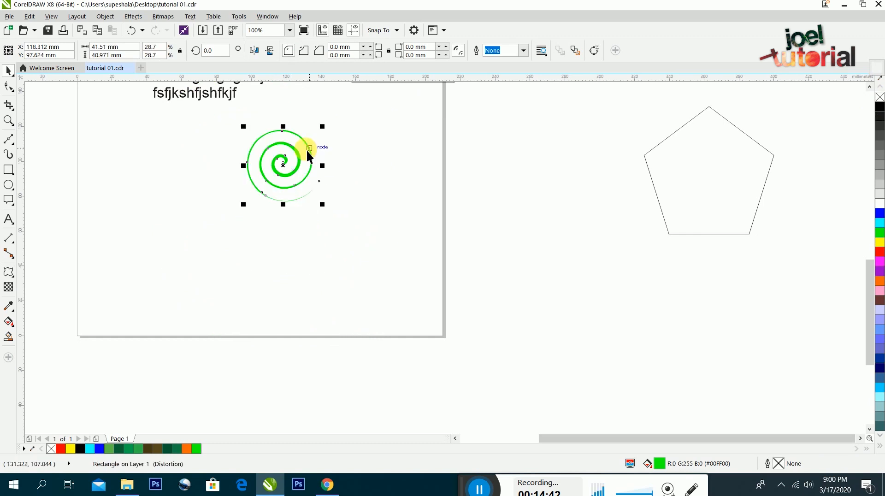
# - Undo the spiral's scaling, outline removal, green fill and twister distortion to restore the plain rectangle
pyautogui.hotkey('ctrl', 'z')
pyautogui.hotkey('ctrl', 'z')
pyautogui.hotkey('ctrl', 'z')
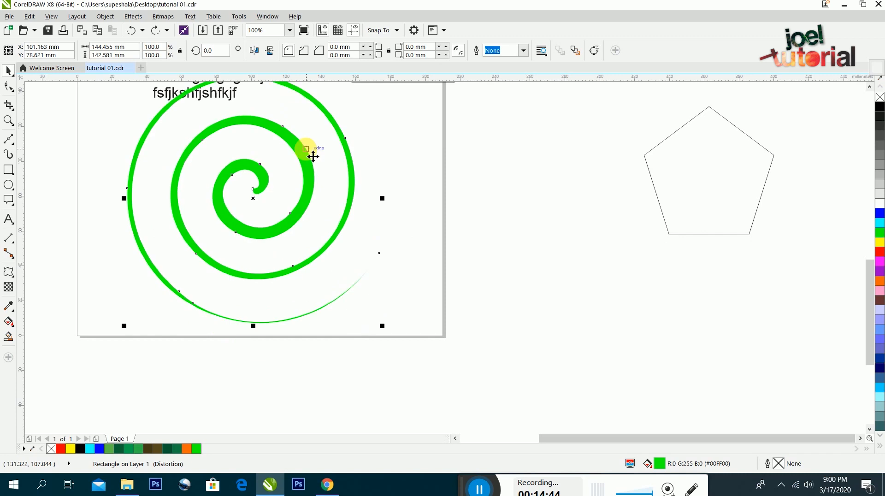
pyautogui.hotkey('ctrl', 'z')
pyautogui.hotkey('ctrl', 'z')
pyautogui.hotkey('ctrl', 'z')
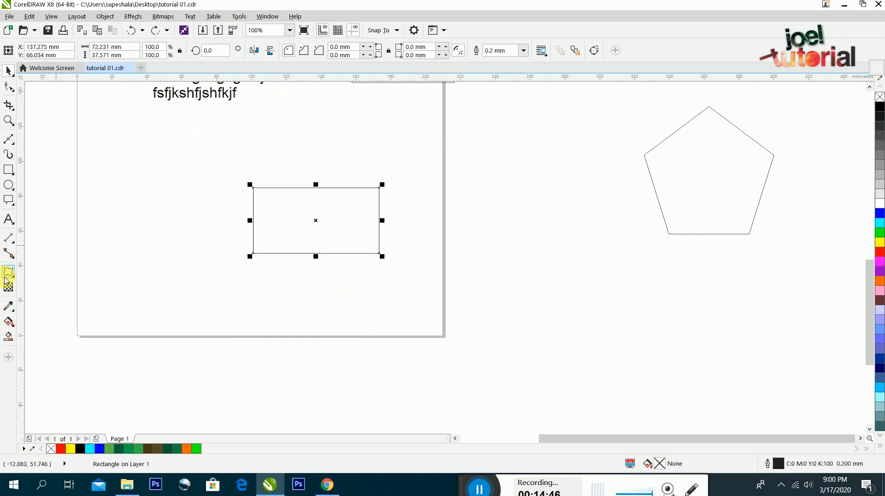
pyautogui.click(7, 278)
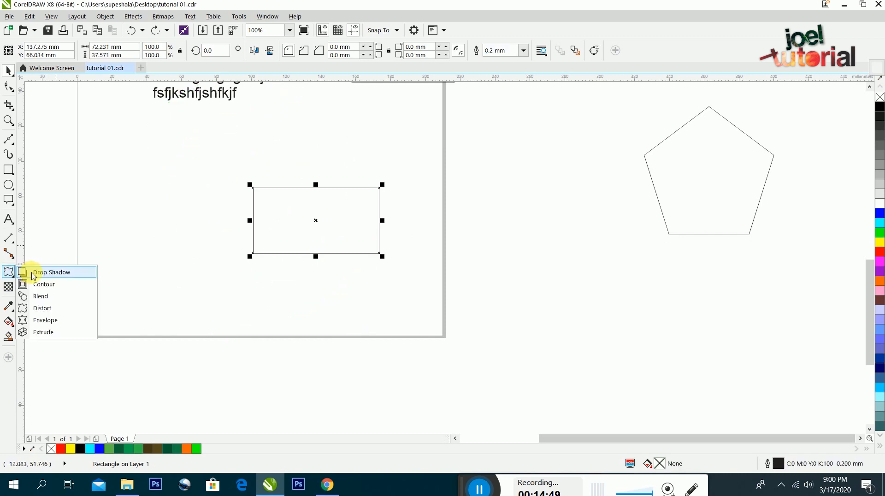
pyautogui.click(51, 319)
pyautogui.click(320, 221)
pyautogui.scroll(2, 322, 223)
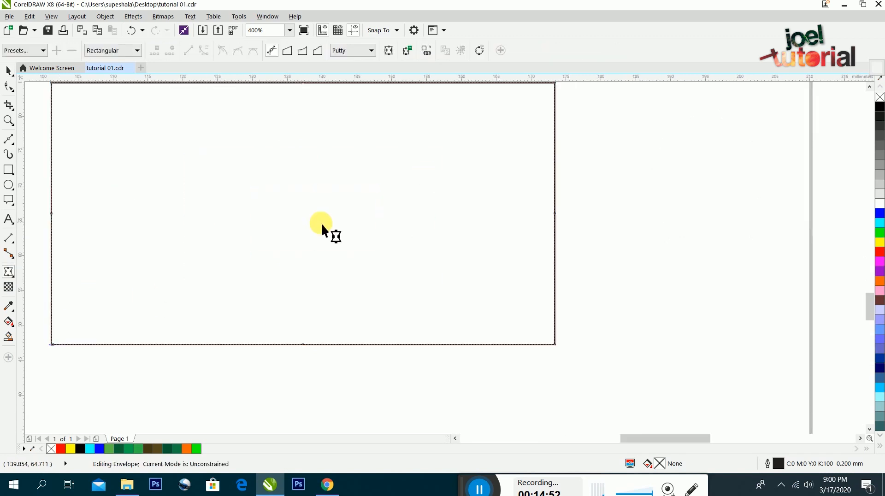
pyautogui.scroll(-2, 321, 223)
# - Move the plain rectangle left and slightly down to about X 125 mm, Y 62 mm
pyautogui.click(8, 72)
pyautogui.moveTo(274, 205); pyautogui.dragTo(233, 219)
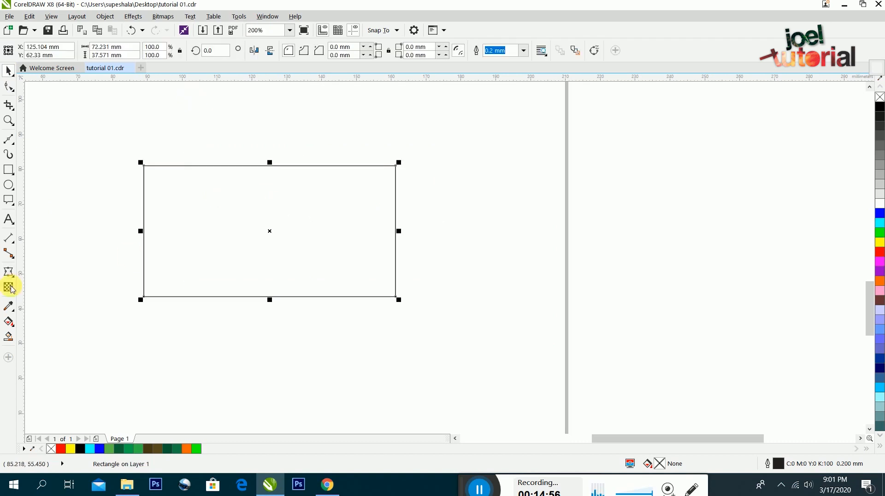
# - Apply an unconstrained envelope to the rectangle, pulling its top midpoint inward and its bottom midpoint up about 13 mm
pyautogui.click(10, 275)
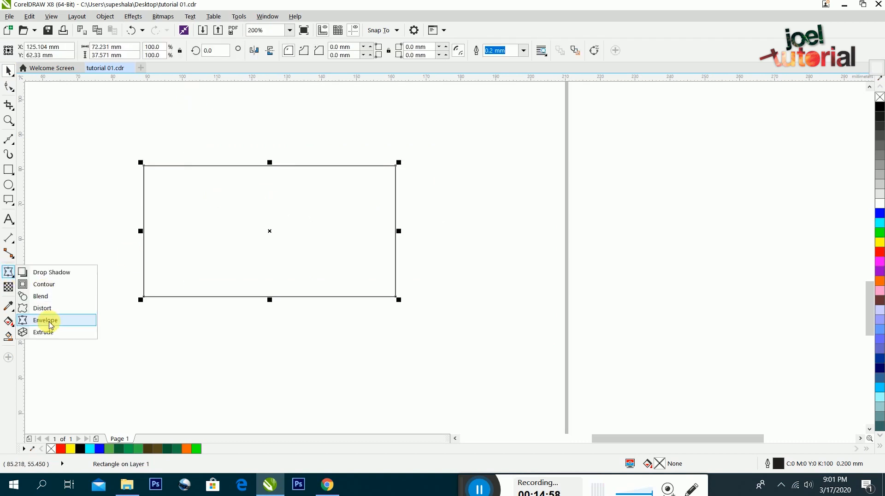
pyautogui.click(45, 320)
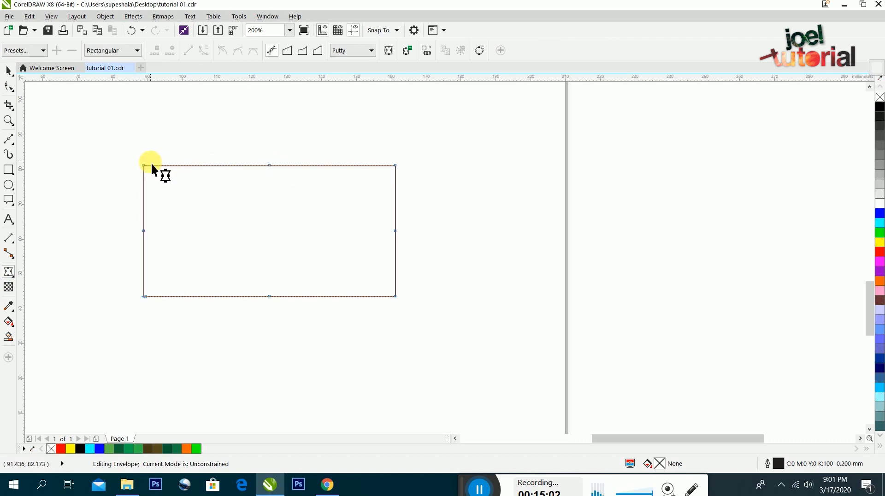
pyautogui.scroll(1, 152, 165)
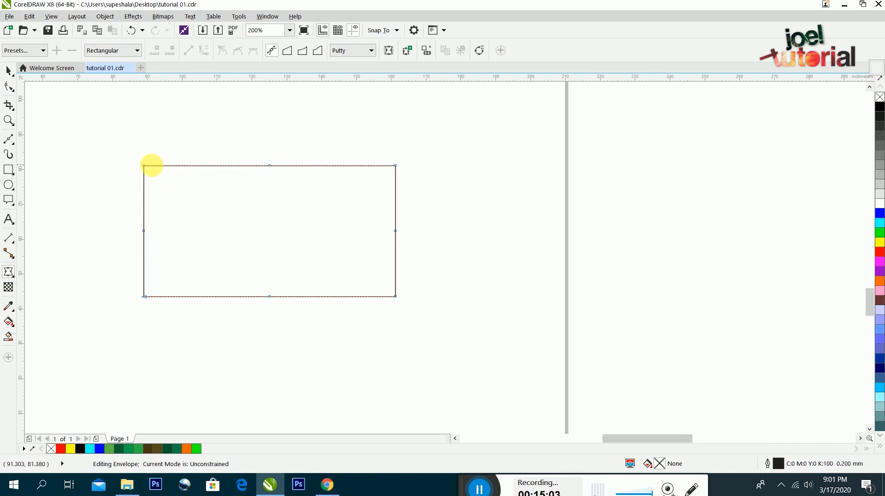
pyautogui.click(372, 170)
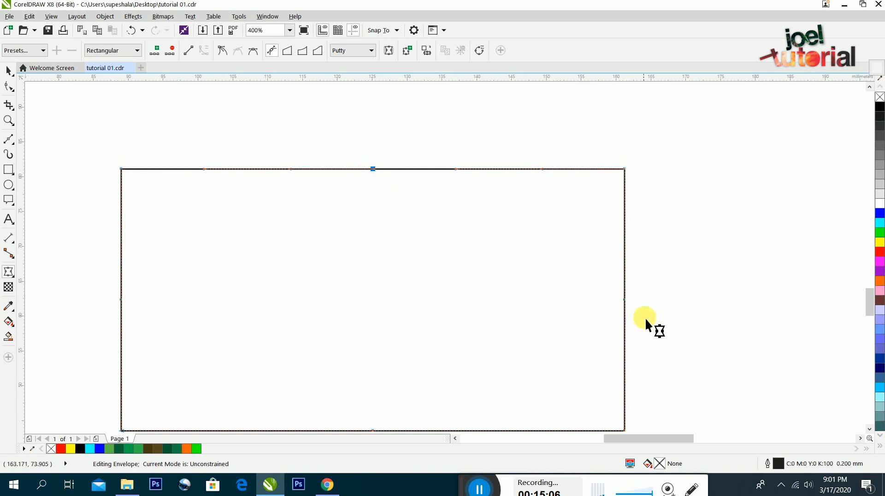
pyautogui.click(625, 299)
pyautogui.click(372, 168)
pyautogui.click(121, 300)
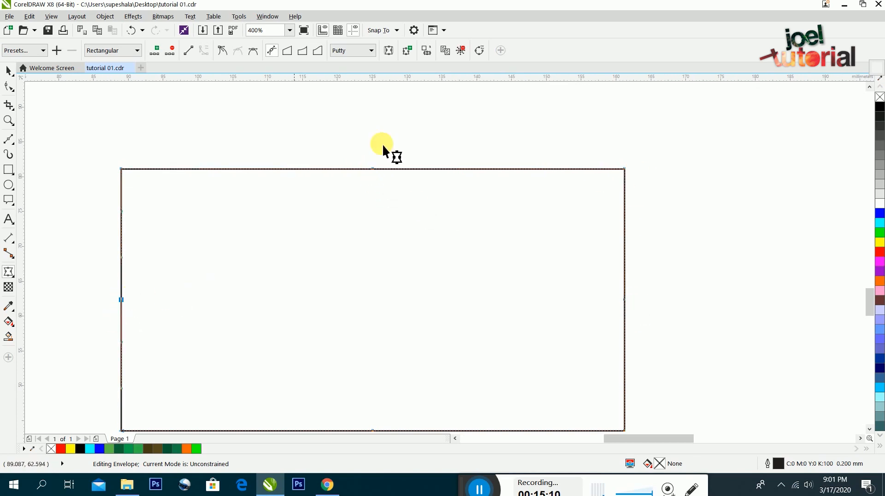
pyautogui.scroll(-1, 278, 87)
pyautogui.scroll(1, 294, 149)
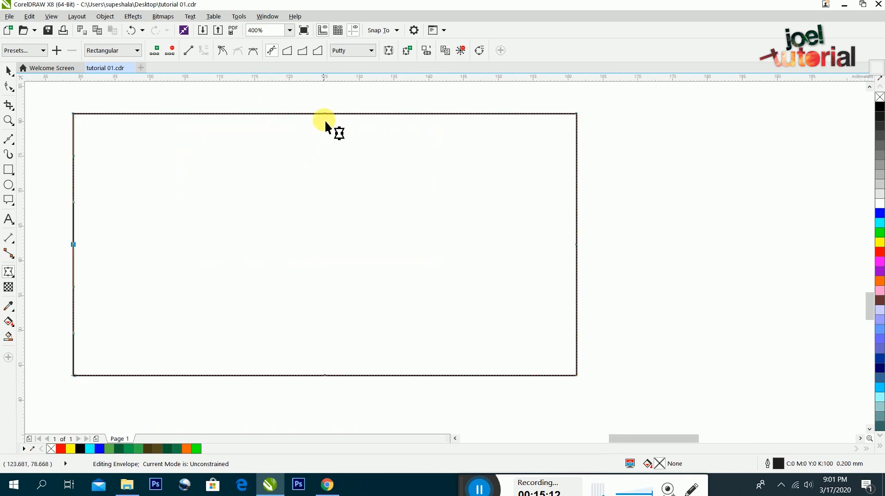
pyautogui.moveTo(325, 113); pyautogui.dragTo(322, 188)
pyautogui.moveTo(325, 376); pyautogui.dragTo(325, 286)
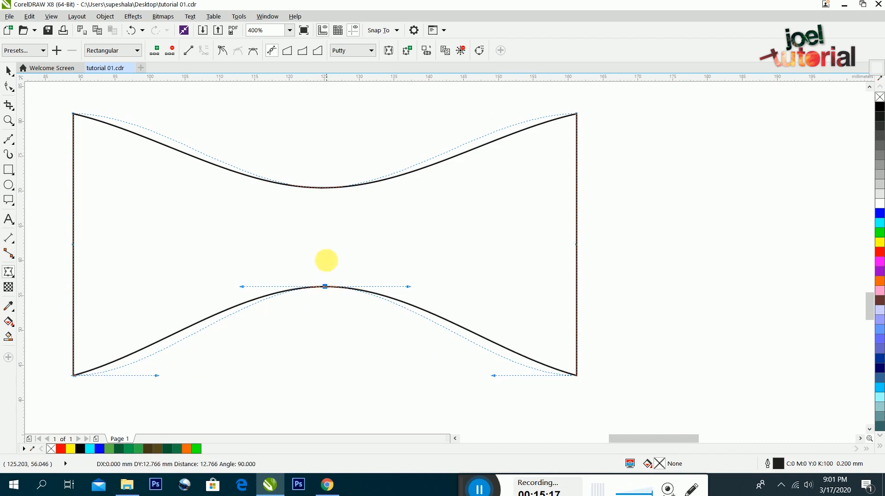
# - Pull the envelope's left and right side midpoints inward, the left one farther than the right
pyautogui.scroll(-1, 167, 223)
pyautogui.moveTo(196, 224); pyautogui.dragTo(235, 219)
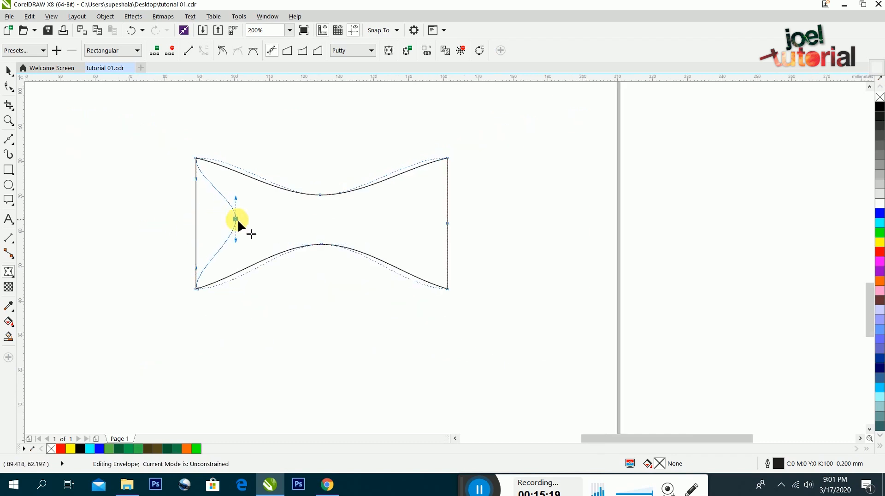
pyautogui.moveTo(449, 224); pyautogui.dragTo(435, 228)
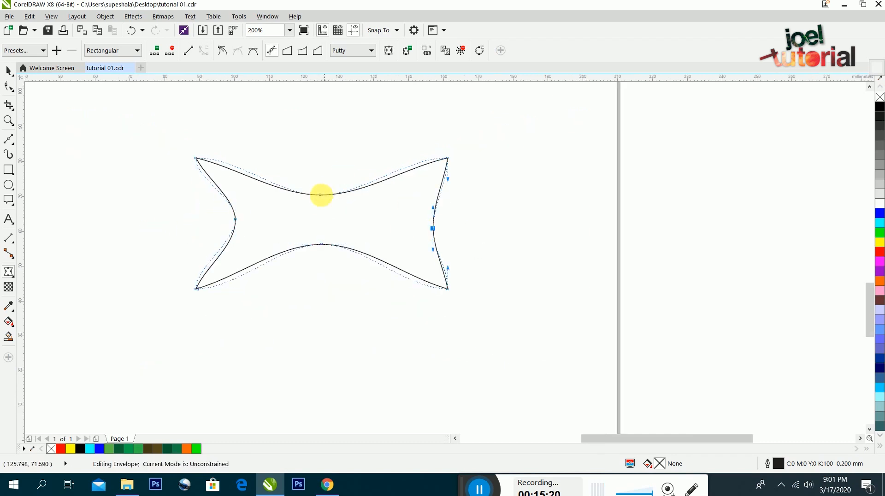
# - Reshape the envelope's top and bottom edges into uneven waves by tilting the handles of their midpoint and corner nodes
pyautogui.moveTo(362, 196); pyautogui.dragTo(353, 214)
pyautogui.moveTo(405, 158); pyautogui.dragTo(380, 114)
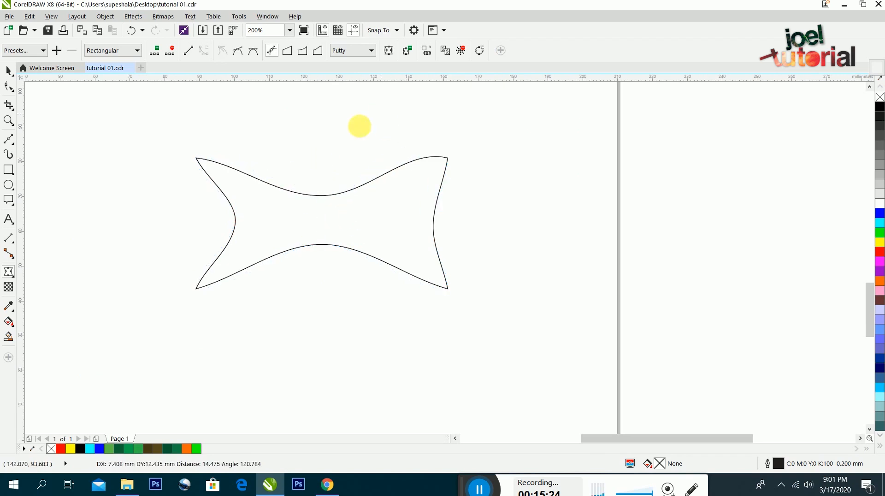
pyautogui.click(197, 158)
pyautogui.moveTo(236, 159); pyautogui.dragTo(273, 230)
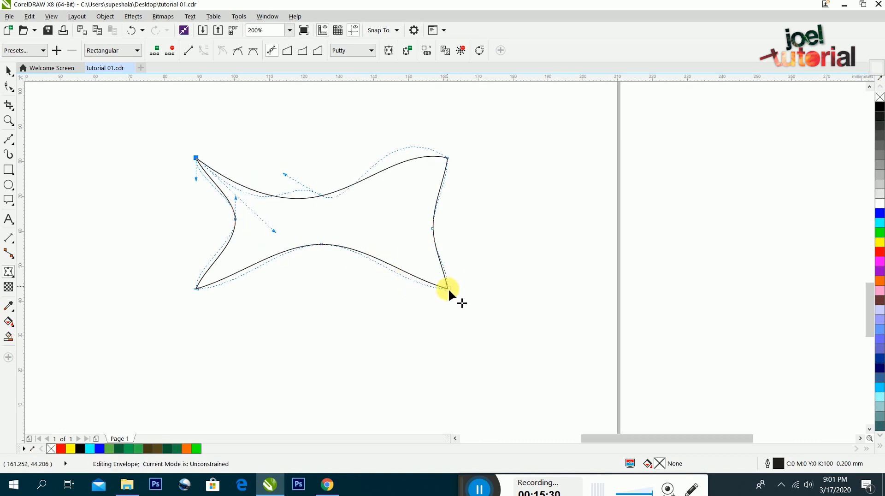
pyautogui.moveTo(409, 287); pyautogui.dragTo(394, 193)
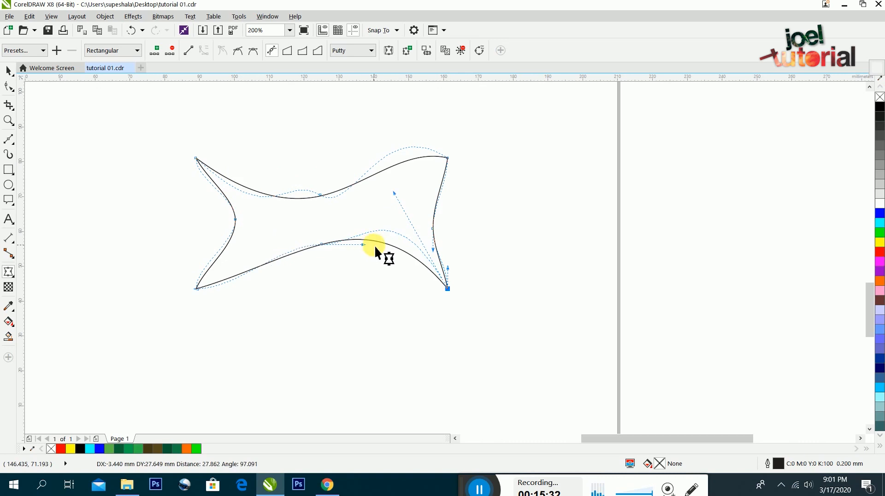
pyautogui.moveTo(362, 244); pyautogui.dragTo(281, 217)
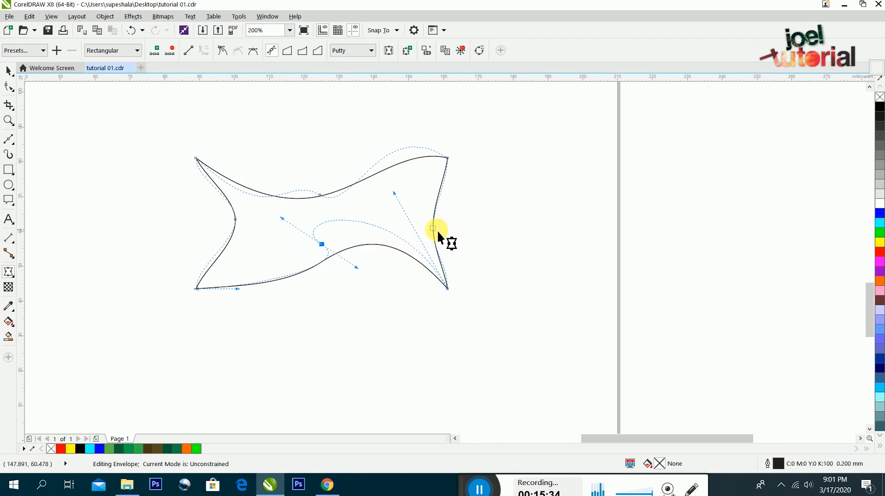
# - Fill the enveloped shape purple and undo the fill
pyautogui.click(7, 68)
pyautogui.scroll(-1, 411, 236)
pyautogui.click(880, 271)
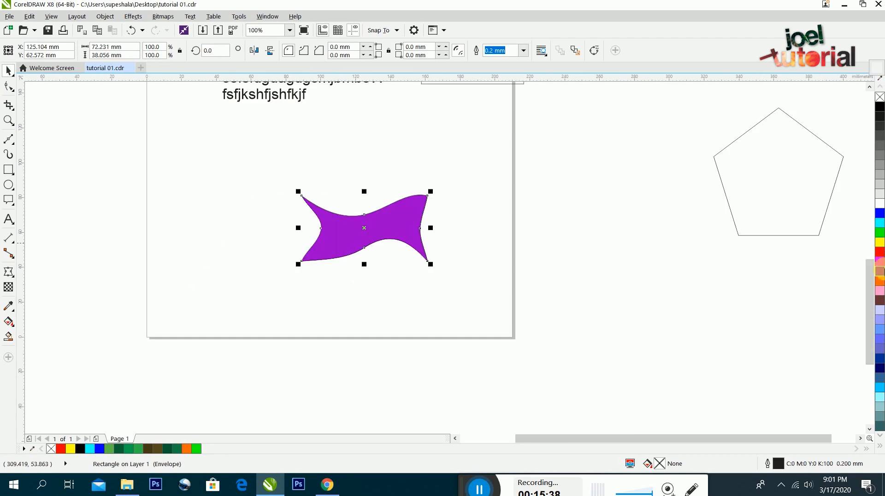
pyautogui.hotkey('ctrl', 'z')
# - Move the enveloped shape up and right to about X 222 mm, Y 140 mm, and draw a new rectangle on the lower page
pyautogui.moveTo(442, 192); pyautogui.dragTo(396, 136)
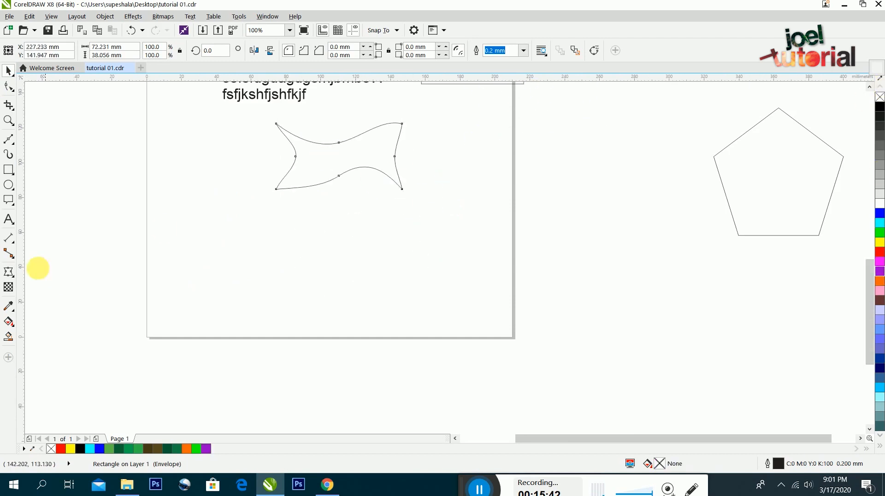
pyautogui.click(14, 273)
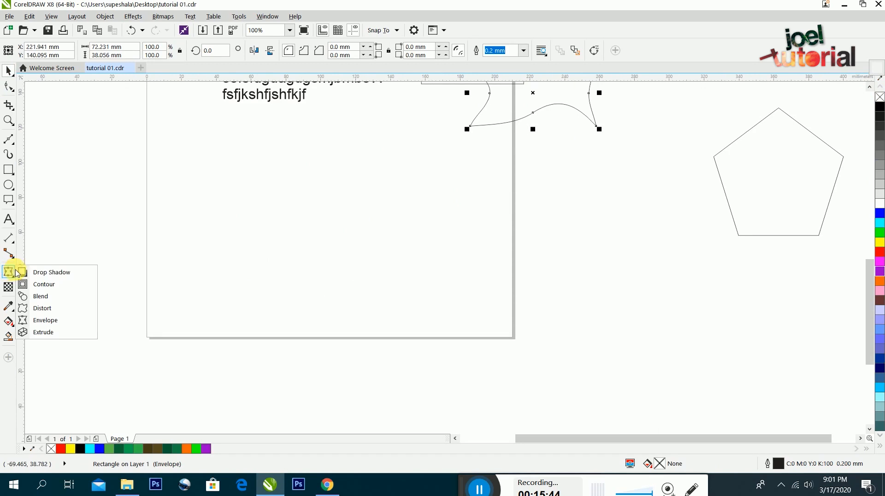
pyautogui.click(39, 333)
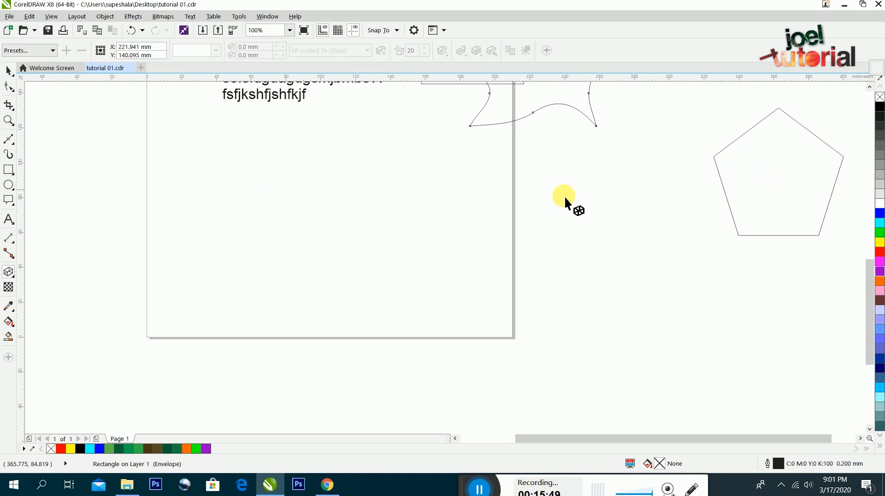
pyautogui.click(8, 170)
pyautogui.moveTo(268, 193); pyautogui.dragTo(392, 258)
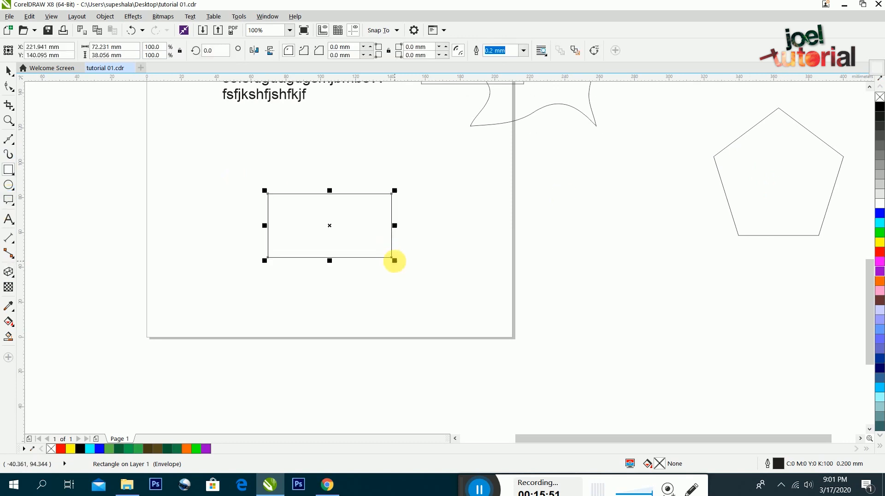
# - Extrude the lower-page rectangle toward a vanishing point above it and move the extruded box to about X 117 mm, Y 49 mm
pyautogui.click(8, 271)
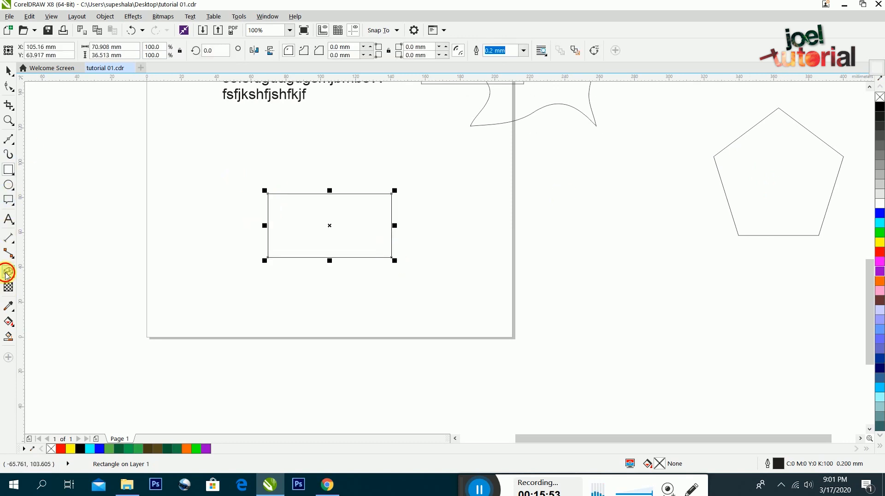
pyautogui.moveTo(267, 191); pyautogui.dragTo(316, 173)
pyautogui.click(8, 70)
pyautogui.moveTo(361, 219); pyautogui.dragTo(319, 227)
pyautogui.moveTo(256, 225); pyautogui.dragTo(327, 240)
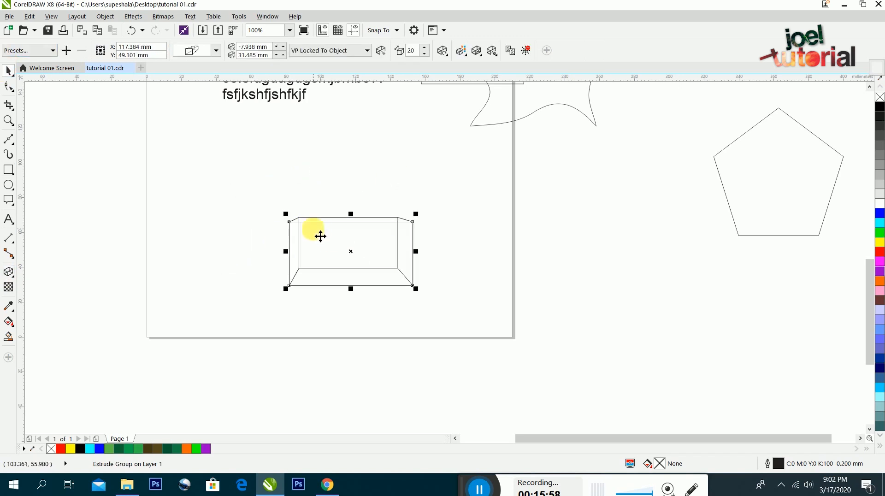
# - Fill the extruded box green, undo the fill, and move the box up and left to about X 99 mm, Y 58 mm
pyautogui.click(879, 232)
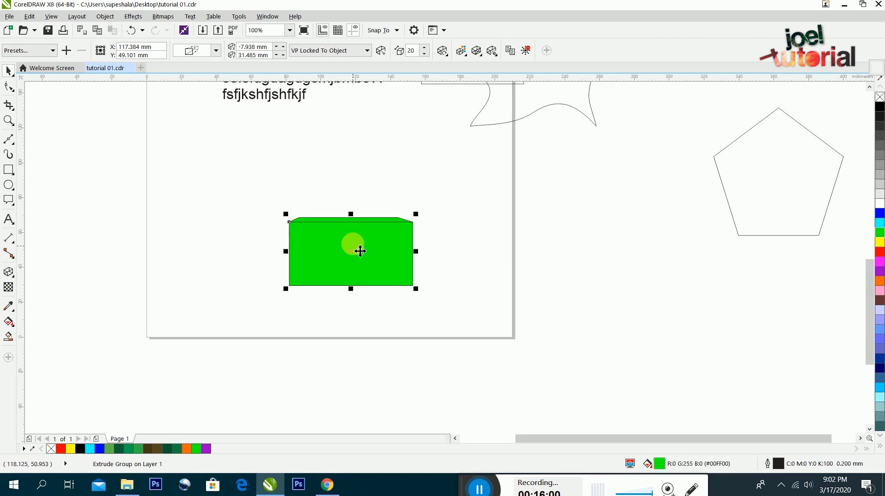
pyautogui.hotkey('ctrl', 'z')
pyautogui.moveTo(369, 232); pyautogui.dragTo(337, 217)
# - Fill the extruded box light gray (#E6E6E6) and undo the changes tried after that fill
pyautogui.click(553, 180)
pyautogui.doubleClick(318, 232)
pyautogui.moveTo(879, 193); pyautogui.dragTo(363, 191)
pyautogui.click(366, 208)
pyautogui.hotkey('ctrl', 'z')
pyautogui.hotkey('ctrl', 'z')
pyautogui.hotkey('ctrl', 'z')
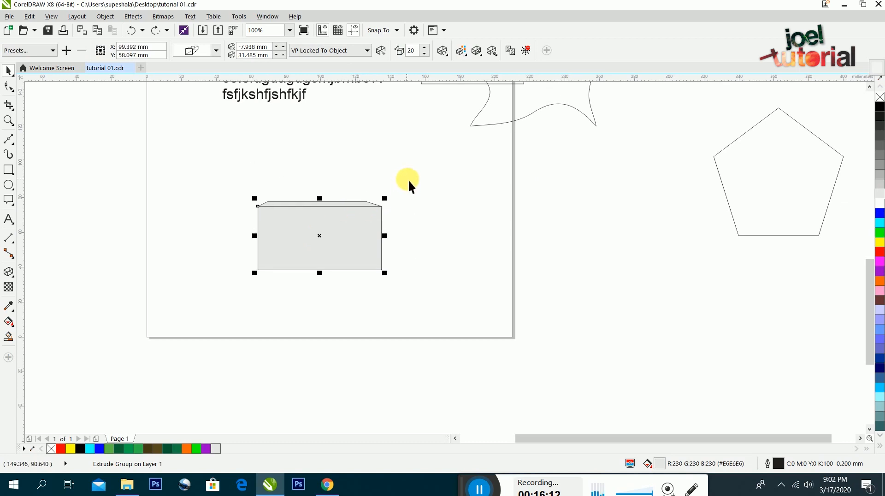
# - Move the extruded box's control rectangle to about X 93 mm, Y 56 mm, and delete the box
pyautogui.click(359, 236)
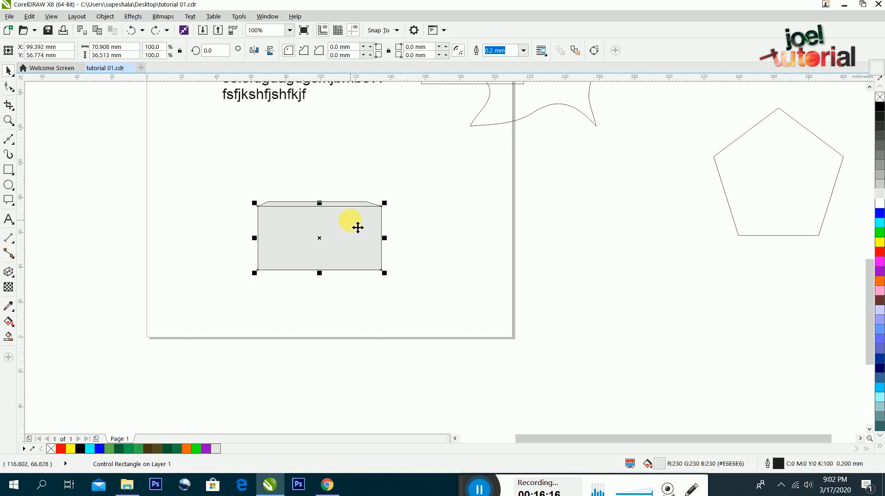
pyautogui.moveTo(350, 230); pyautogui.dragTo(338, 232)
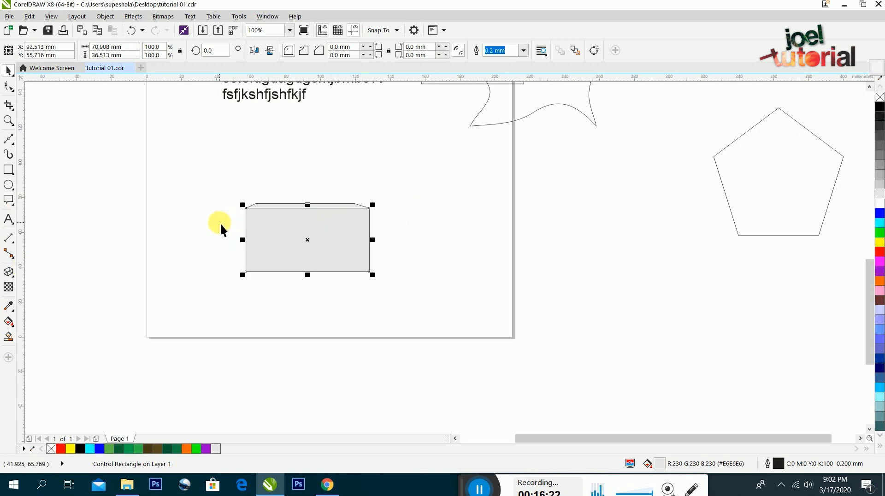
pyautogui.click(17, 272)
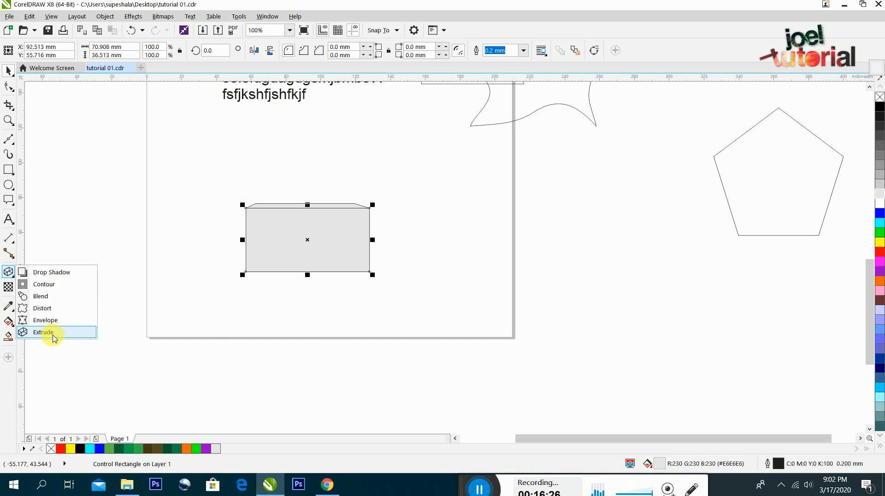
pyautogui.click(44, 332)
pyautogui.click(8, 70)
pyautogui.click(327, 266)
pyautogui.click(332, 260)
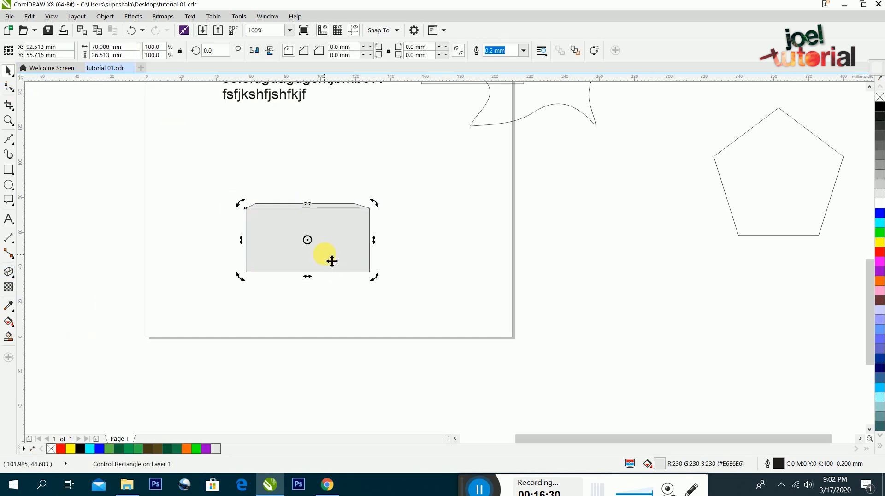
pyautogui.press('Delete')
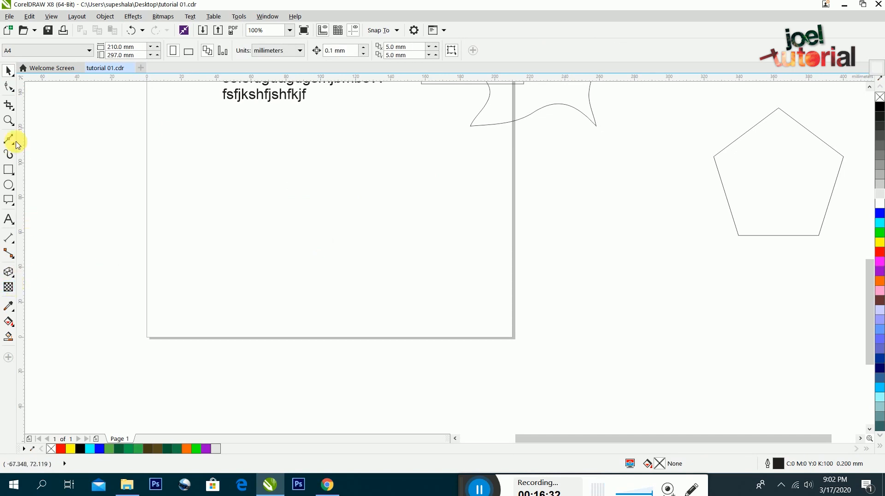
# - Draw a rectangle about 107 mm wide and 43 mm high on the lower page
pyautogui.click(9, 171)
pyautogui.moveTo(239, 174); pyautogui.dragTo(425, 251)
pyautogui.click(9, 70)
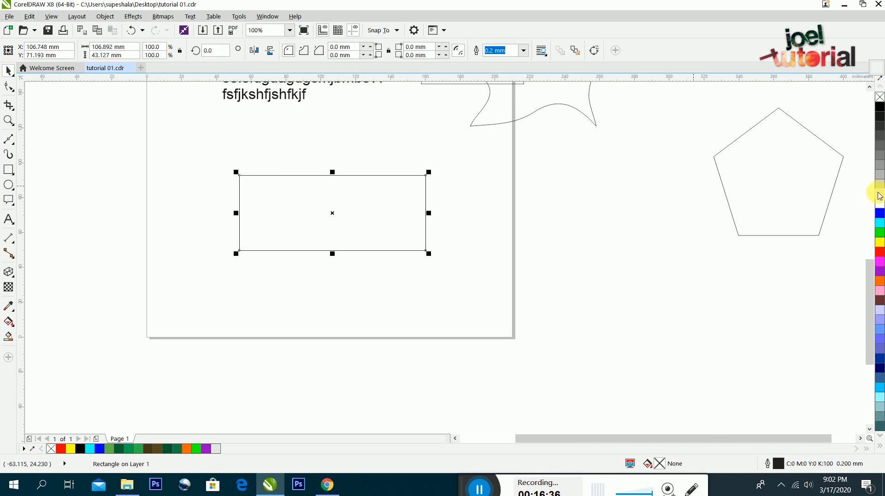
# - Fill the new rectangle green without an outline and move it to about X 88 mm, Y 69 mm
pyautogui.click(879, 234)
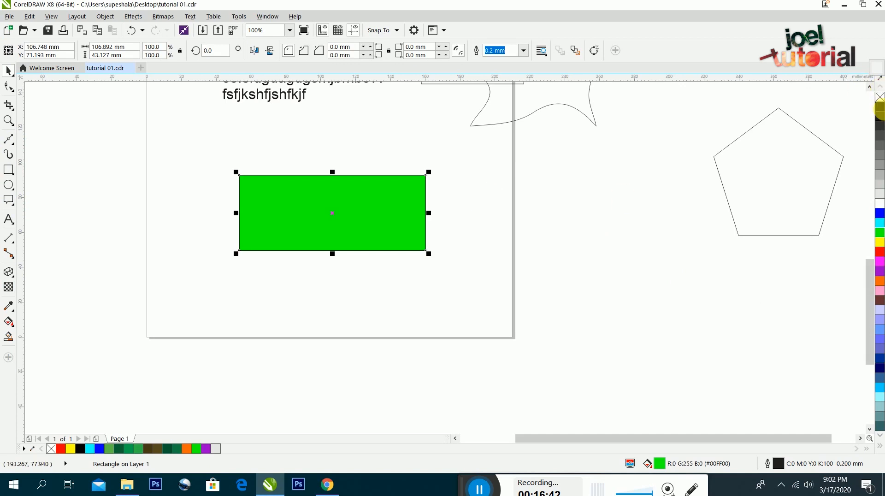
pyautogui.rightClick(879, 97)
pyautogui.moveTo(399, 203); pyautogui.dragTo(373, 234)
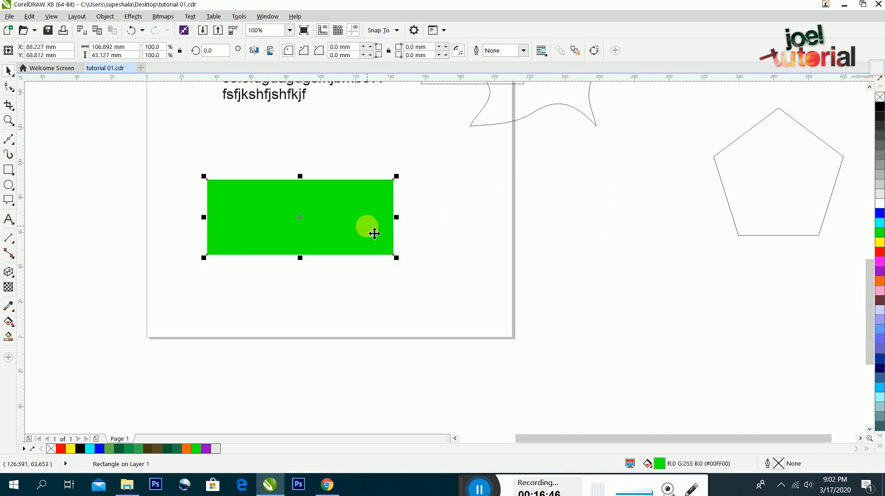
# - Try a linear transparency fading across the green rectangle toward its right side, and undo it completely
pyautogui.click(9, 288)
pyautogui.click(254, 231)
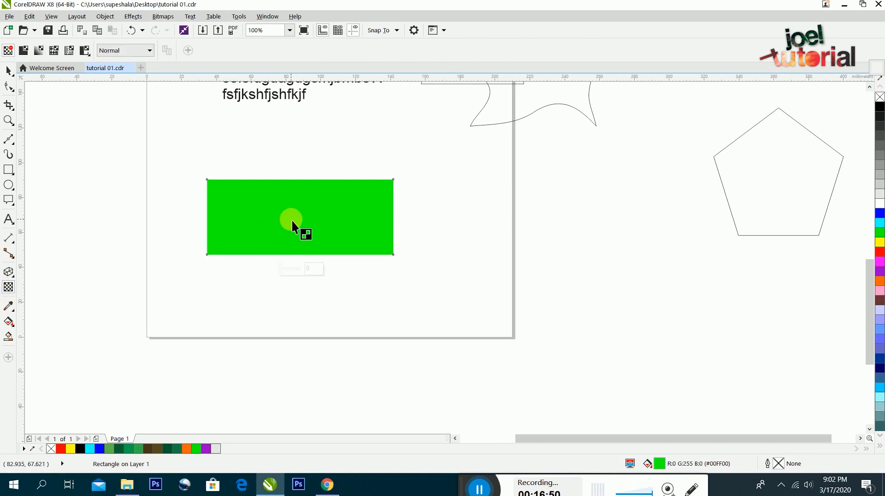
pyautogui.moveTo(379, 221); pyautogui.dragTo(363, 238)
pyautogui.hotkey('ctrl', 'z')
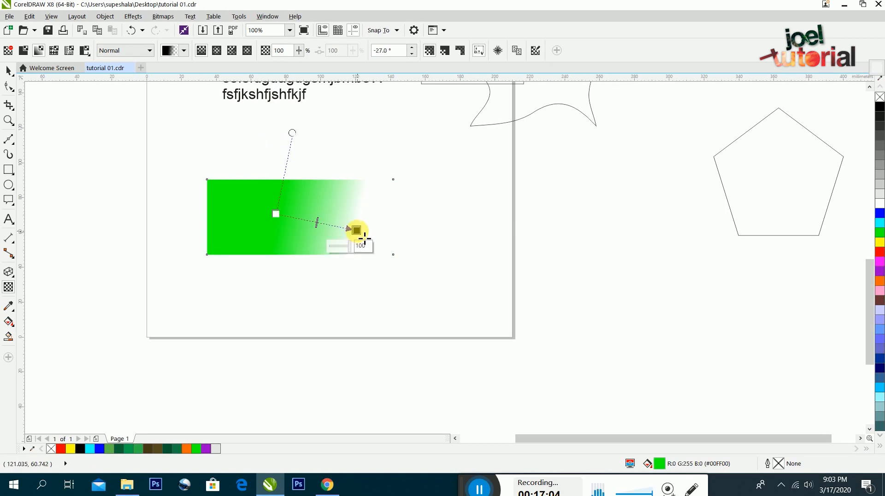
pyautogui.hotkey('ctrl', 'z')
pyautogui.hotkey('ctrl', 'z')
pyautogui.hotkey('ctrl', 'z')
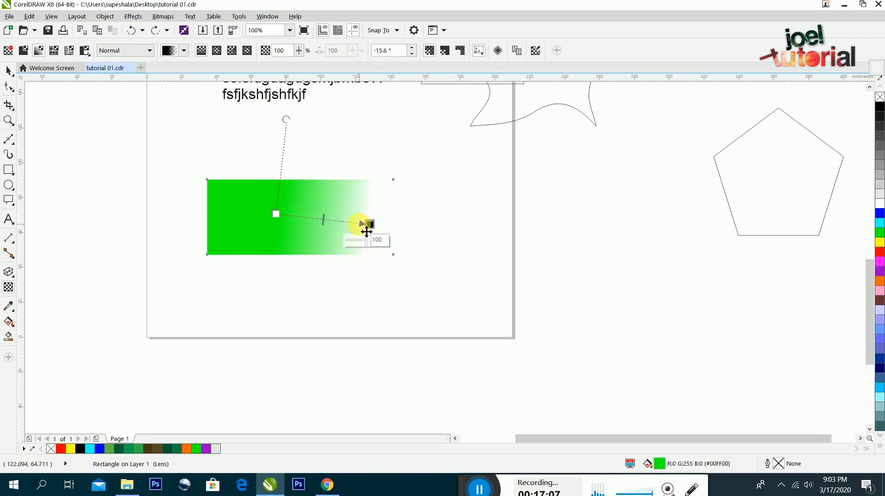
pyautogui.hotkey('ctrl', 'z')
pyautogui.hotkey('ctrl', 'z')
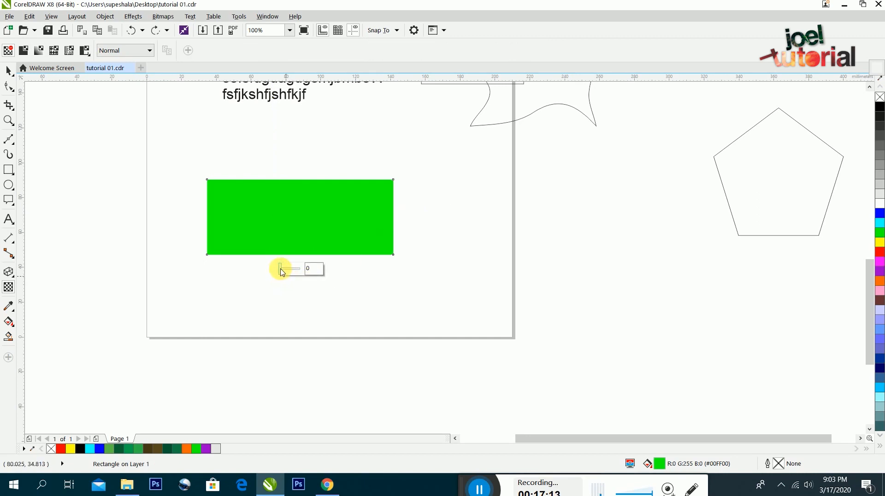
# - Move the green rectangle to about X 92 mm, Y 68 mm and apply a uniform transparency of 52 to it
pyautogui.moveTo(282, 272); pyautogui.dragTo(294, 274)
pyautogui.click(9, 70)
pyautogui.moveTo(295, 232)
pyautogui.mouseDown()
pyautogui.moveTo(280, 229)
pyautogui.moveTo(302, 228)
pyautogui.mouseUp()
pyautogui.click(8, 288)
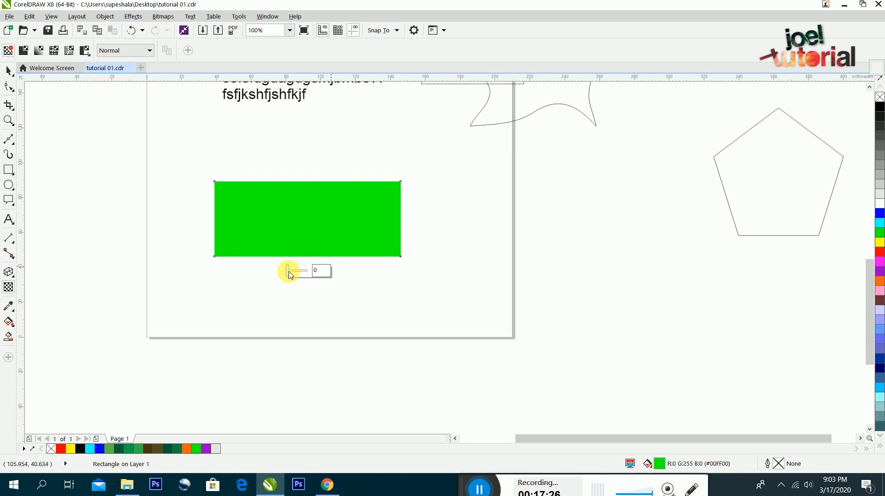
pyautogui.moveTo(288, 274)
pyautogui.mouseDown()
pyautogui.moveTo(306, 270)
pyautogui.moveTo(288, 268)
pyautogui.moveTo(297, 269)
pyautogui.mouseUp()
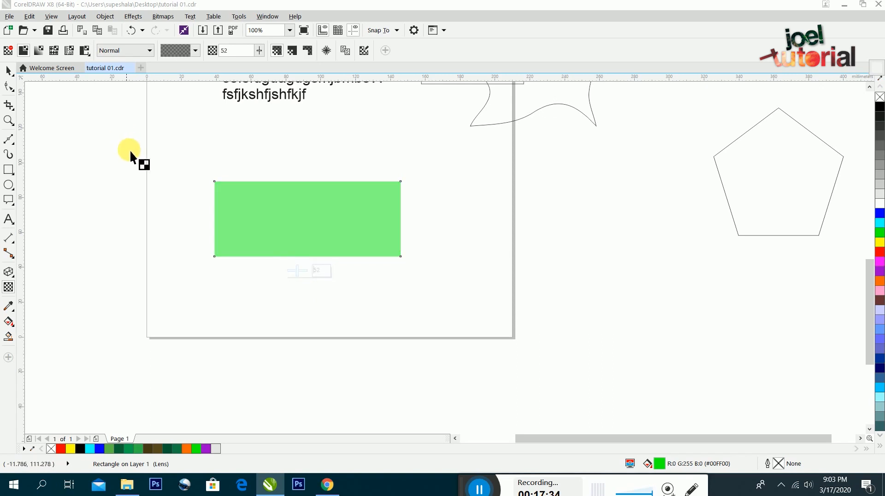
pyautogui.click(9, 70)
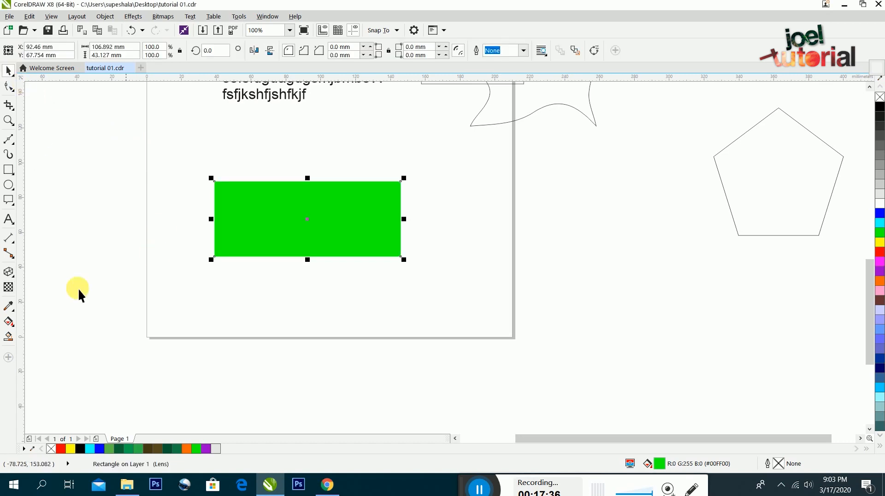
# - Move the green rectangle partly off the page's left edge and place an overlapping copy at about X 97 mm, Y 87 mm
pyautogui.click(8, 305)
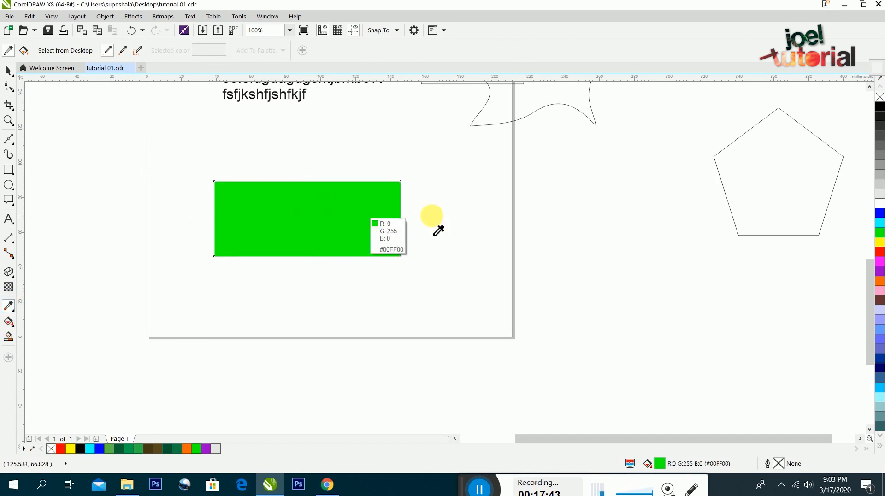
pyautogui.click(8, 70)
pyautogui.moveTo(297, 189); pyautogui.dragTo(211, 193)
pyautogui.moveTo(221, 208); pyautogui.dragTo(316, 172)
pyautogui.rightClick(316, 172)
# - Recolor the first copy purple and place a second copy filled lavender (#9999FF) at about X 164 mm, Y 44 mm
pyautogui.click(879, 223)
pyautogui.click(879, 174)
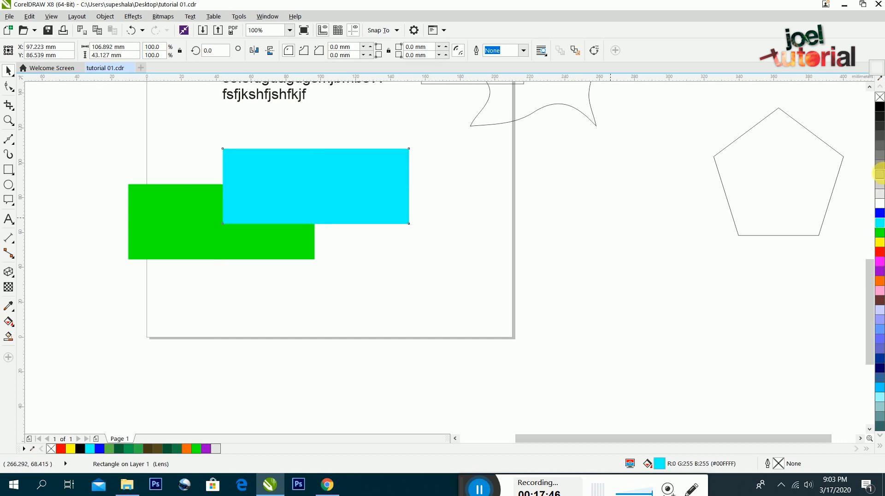
pyautogui.click(880, 271)
pyautogui.click(440, 249)
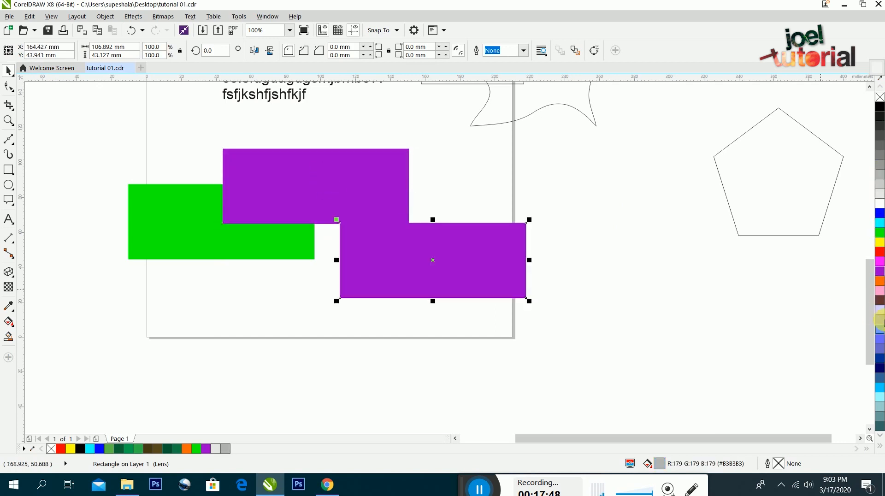
pyautogui.click(880, 319)
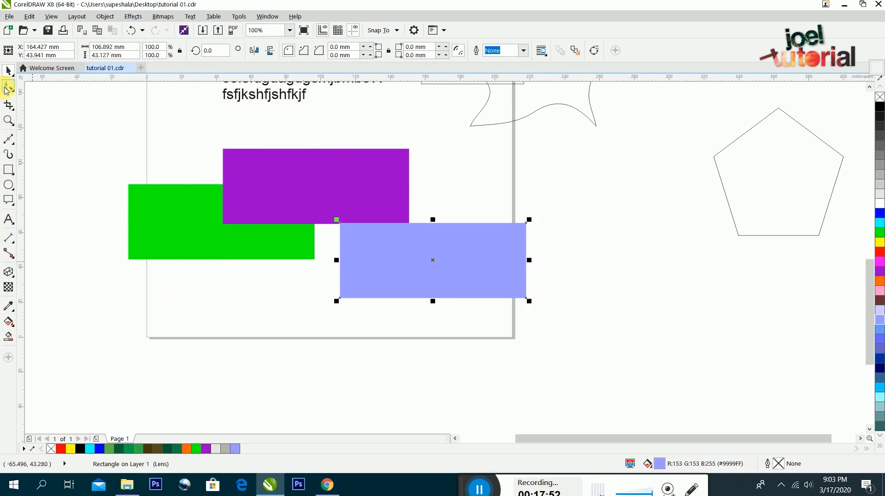
# - Sample the lavender rectangle's color with the Color Eyedropper and return to object selection
pyautogui.click(10, 307)
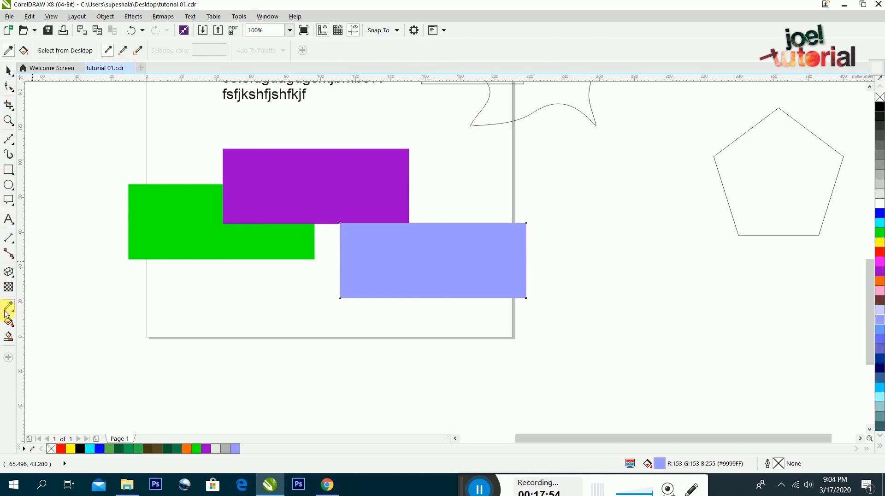
pyautogui.click(458, 256)
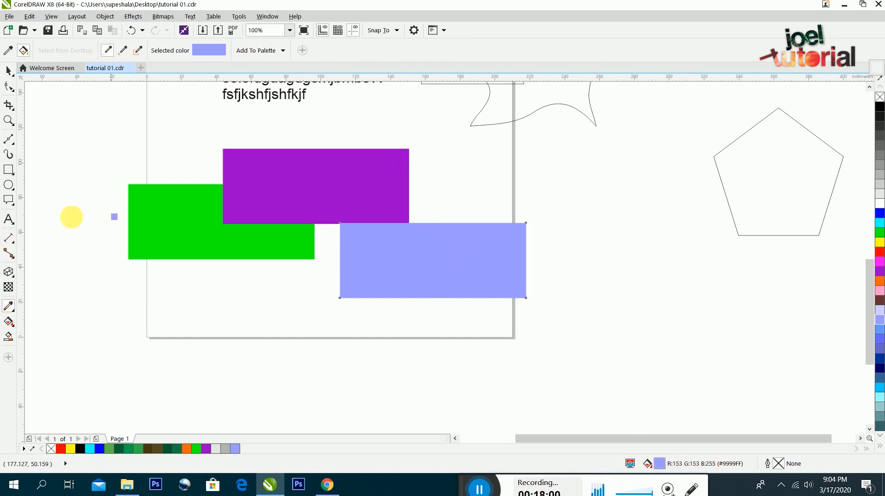
pyautogui.click(8, 70)
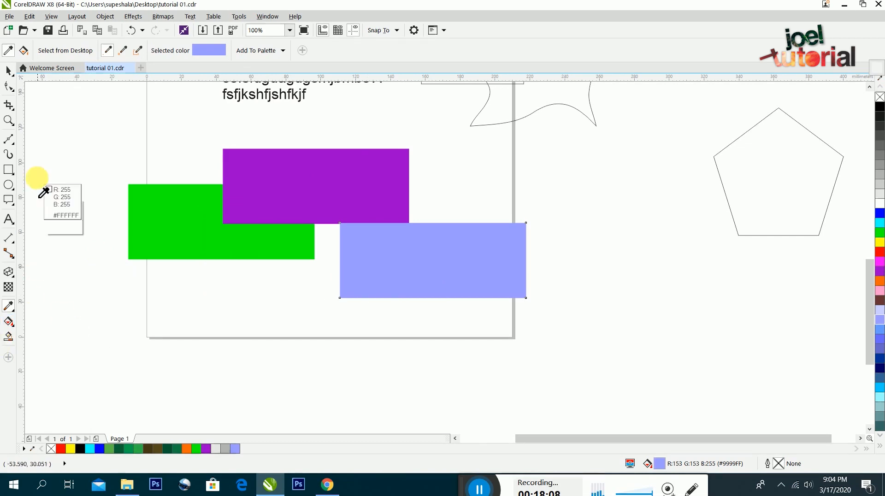
pyautogui.click(7, 72)
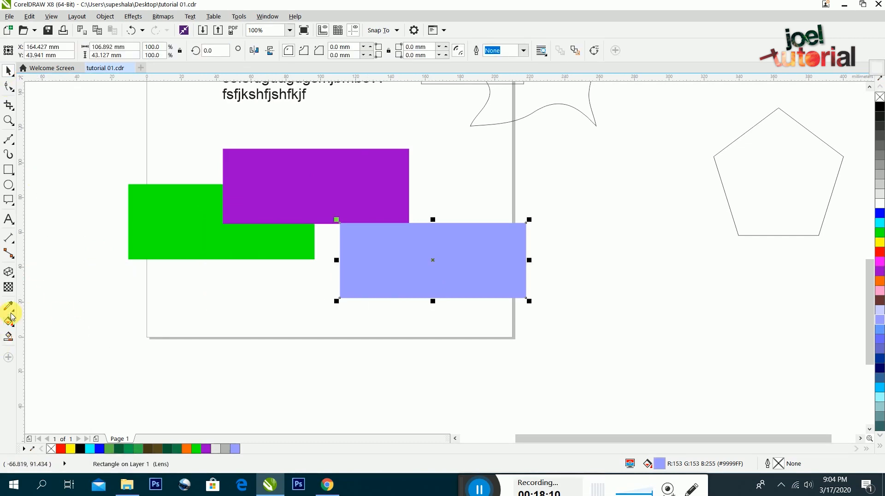
# - Use Interactive Fill to change the purple rectangle's color to teal (#00CCA3)
pyautogui.click(10, 321)
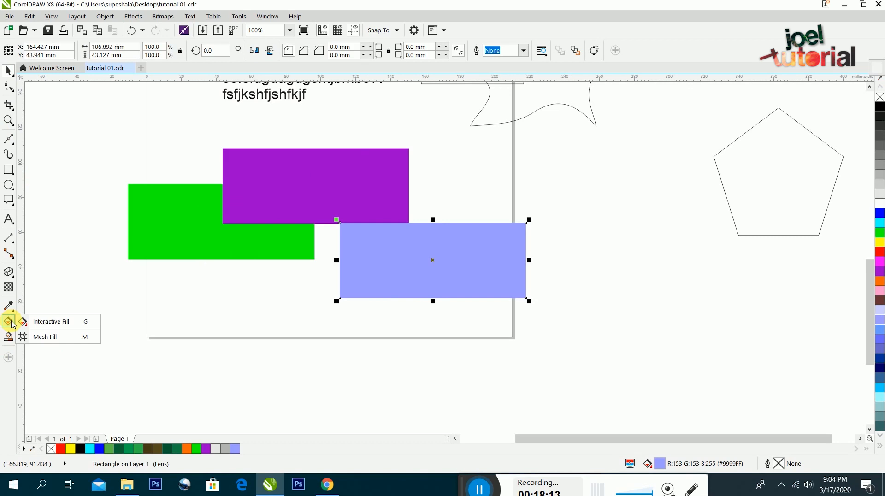
pyautogui.click(35, 330)
pyautogui.click(277, 175)
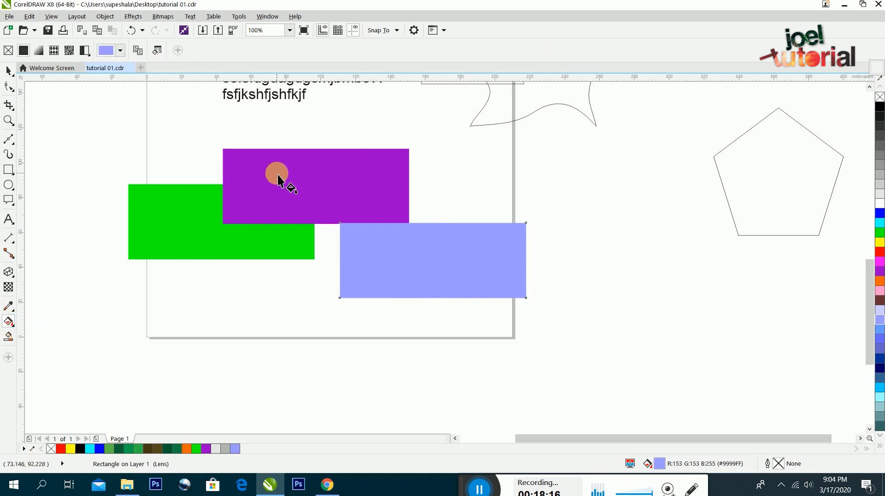
pyautogui.click(121, 51)
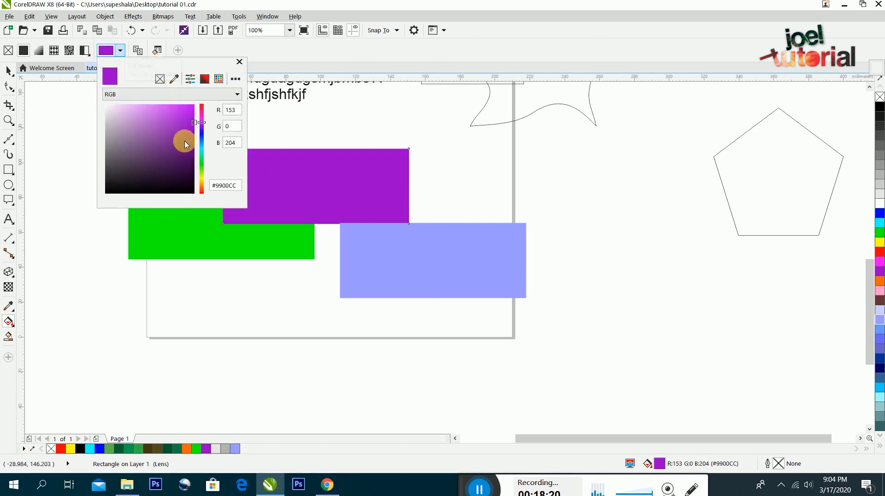
pyautogui.click(204, 147)
pyautogui.moveTo(205, 150)
pyautogui.mouseDown()
pyautogui.moveTo(203, 161)
pyautogui.moveTo(197, 138)
pyautogui.moveTo(201, 159)
pyautogui.moveTo(201, 151)
pyautogui.mouseUp()
pyautogui.click(9, 320)
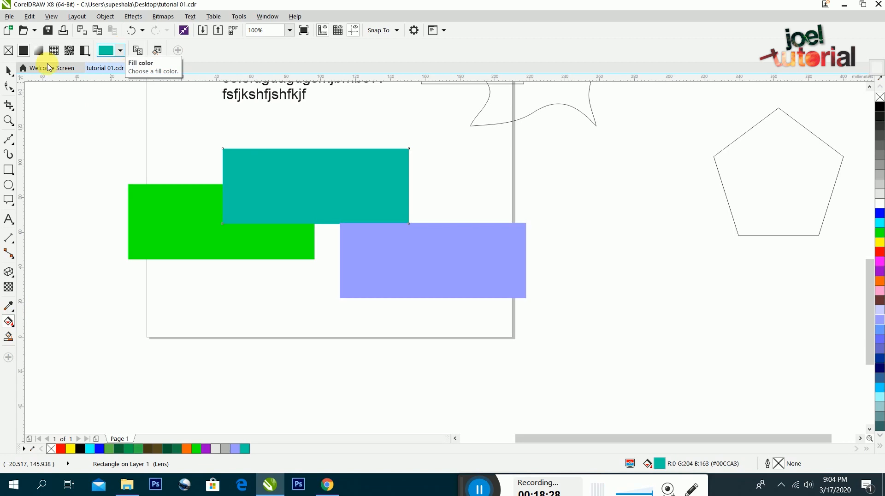
# - Set the upper rectangle's fill to a very dark purple (#360A2E) with the fill color picker
pyautogui.click(120, 52)
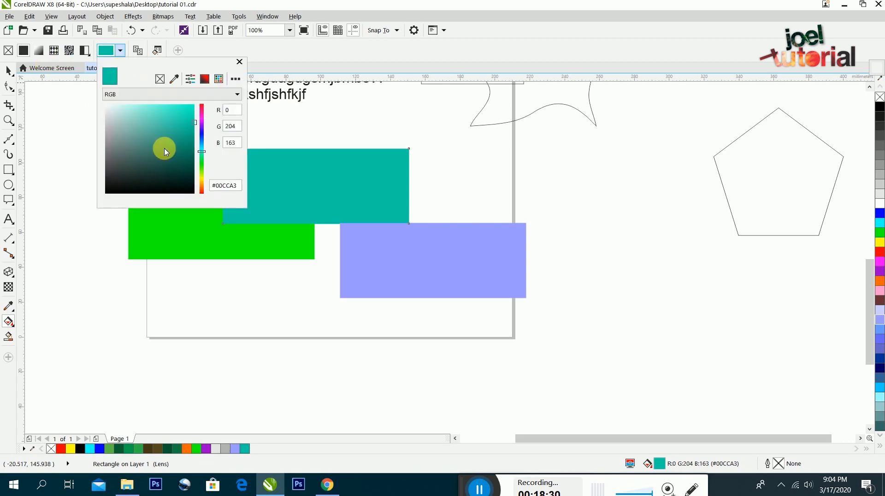
pyautogui.click(164, 164)
pyautogui.moveTo(201, 151); pyautogui.dragTo(201, 116)
pyautogui.click(189, 117)
pyautogui.click(186, 150)
pyautogui.click(179, 175)
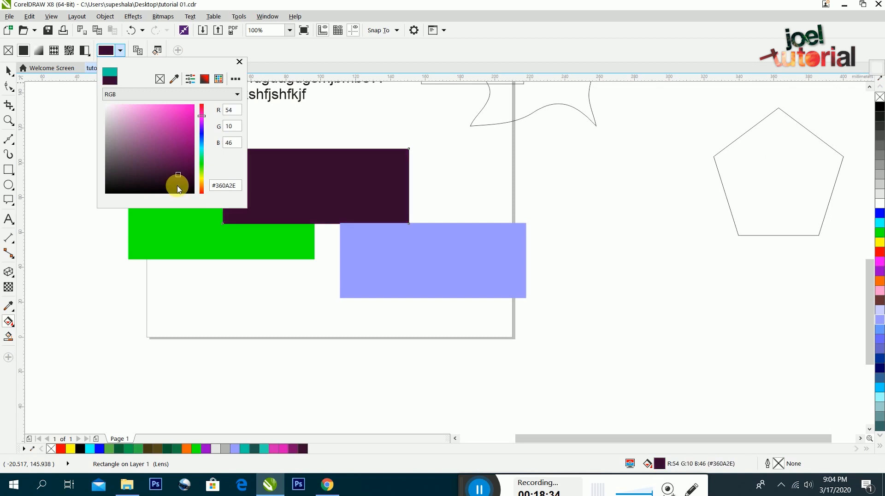
pyautogui.click(240, 62)
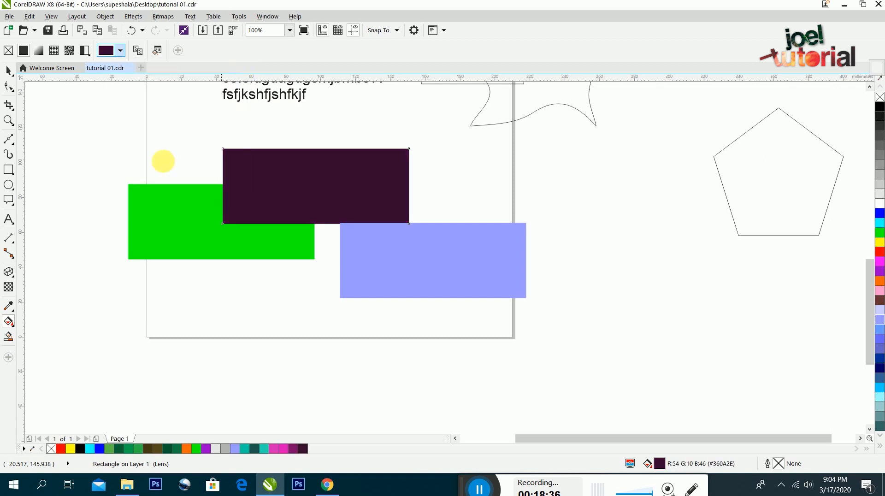
# - Apply a Mesh Fill to the dark purple rectangle and color its center node yellow (#FFFF00)
pyautogui.click(15, 325)
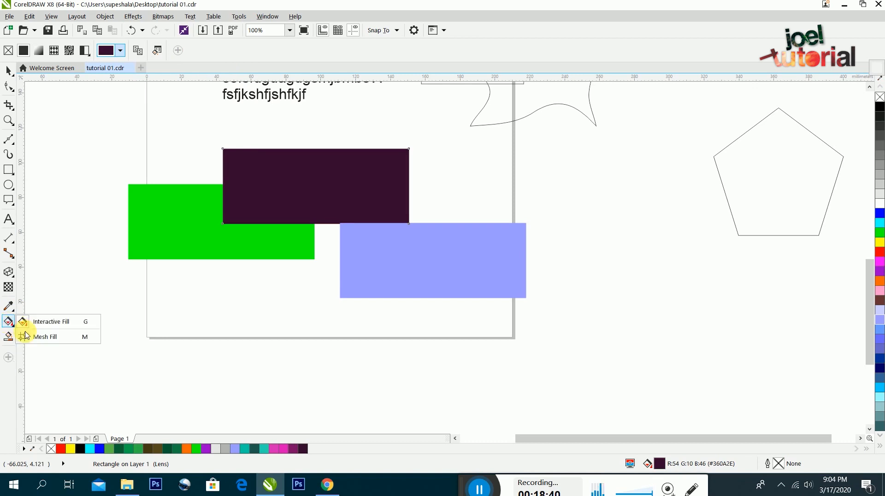
pyautogui.click(34, 335)
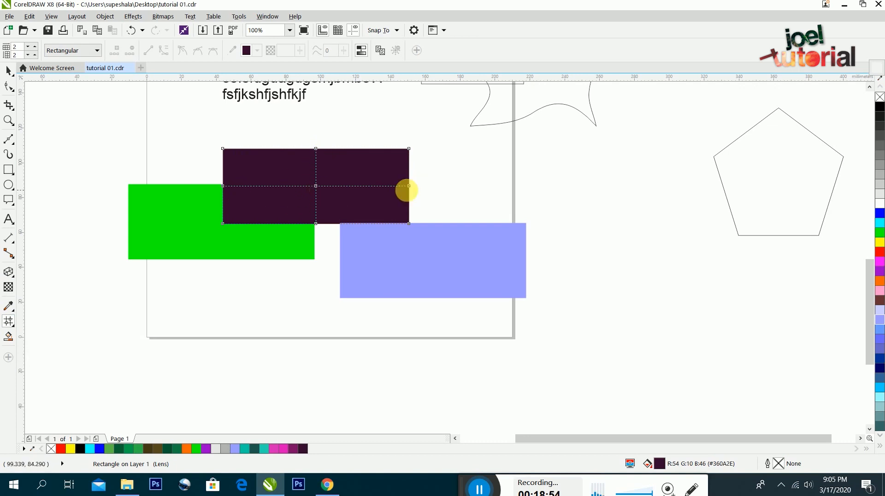
pyautogui.click(315, 186)
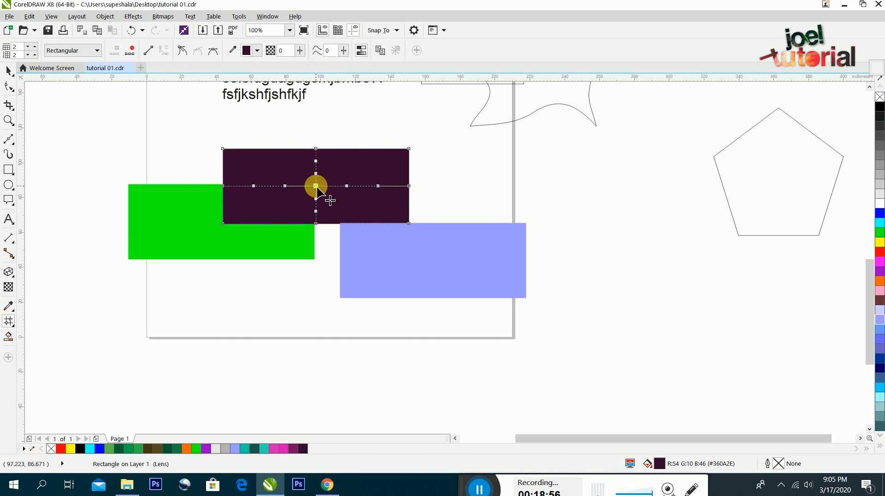
pyautogui.click(879, 201)
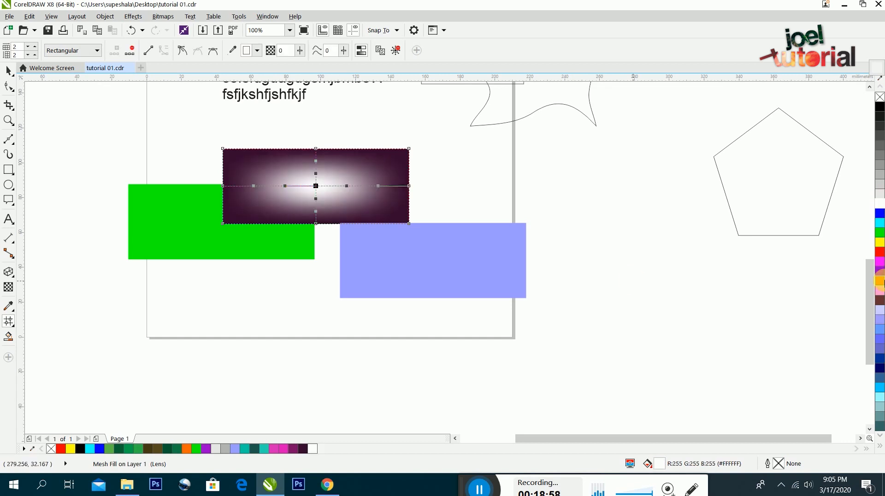
pyautogui.click(879, 242)
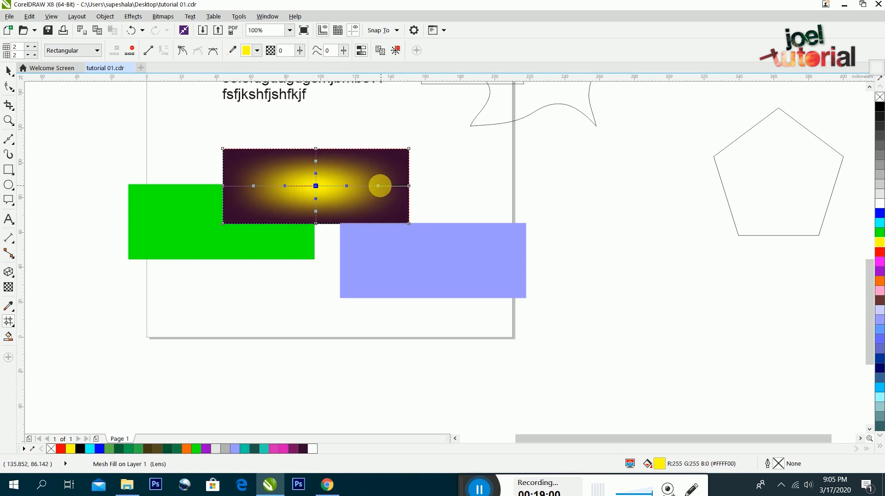
# - Color the mesh's top-middle node red (#FF0000) and its bottom-middle node orange (#FF6600)
pyautogui.click(317, 149)
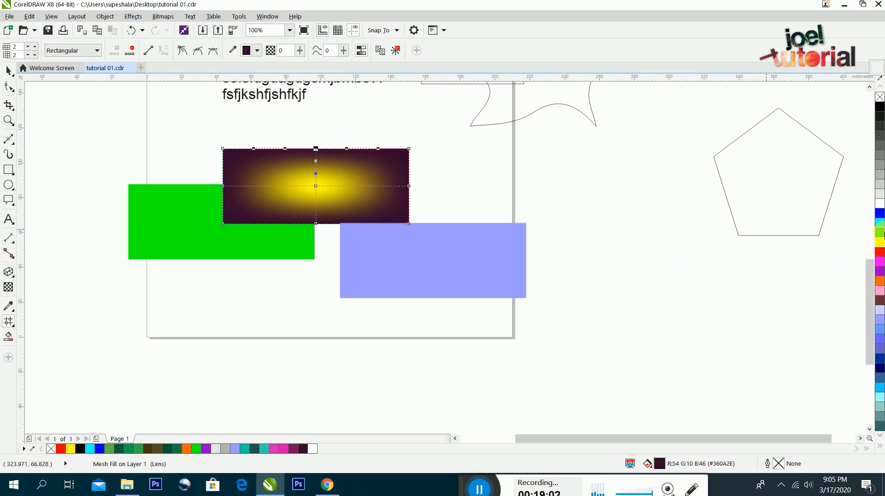
pyautogui.click(875, 253)
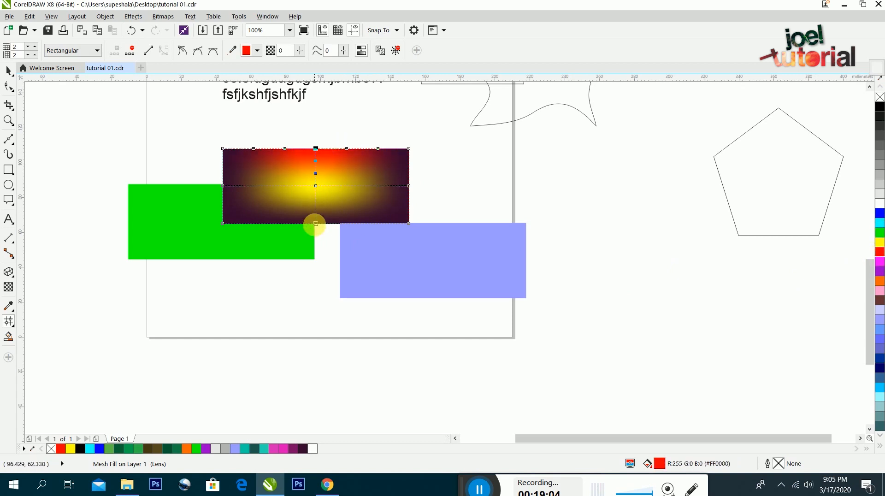
pyautogui.click(315, 223)
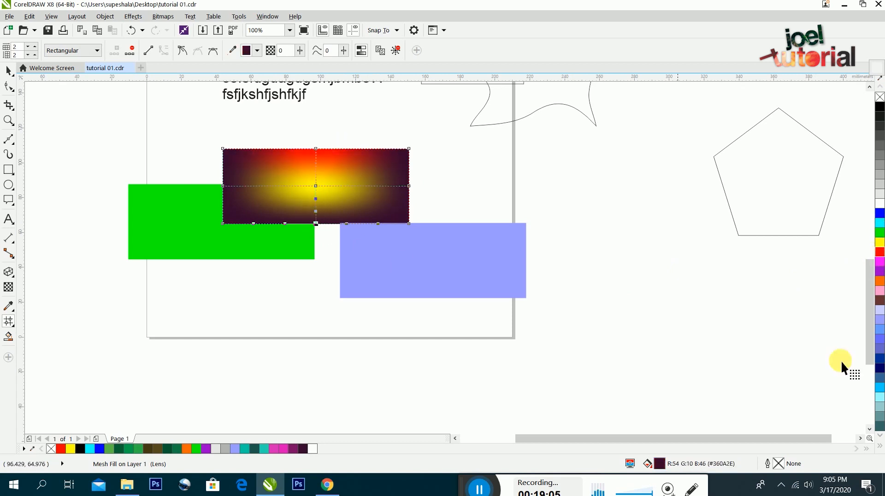
pyautogui.click(879, 284)
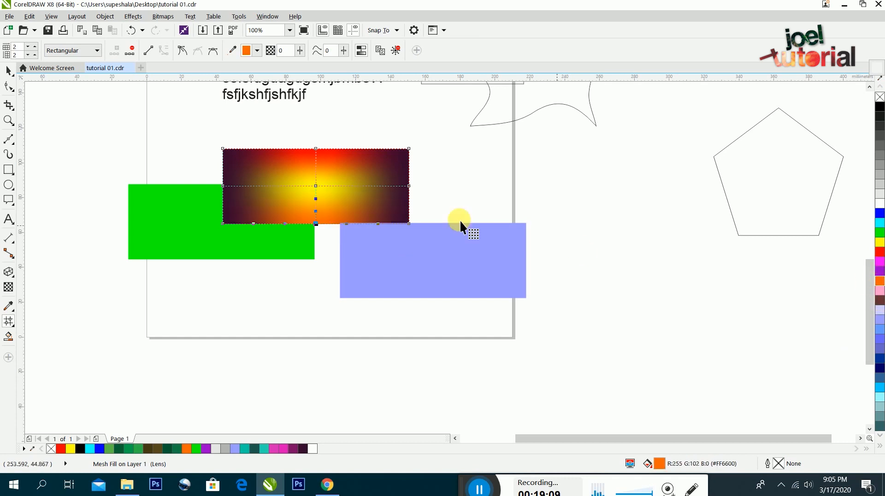
# - Color the mesh's lower-right corner node green and its lower-left corner node light blue
pyautogui.click(409, 223)
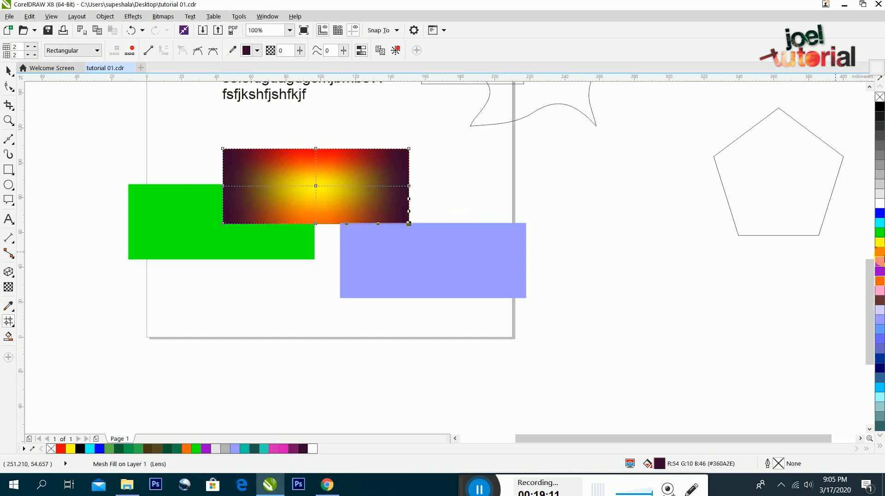
pyautogui.click(879, 233)
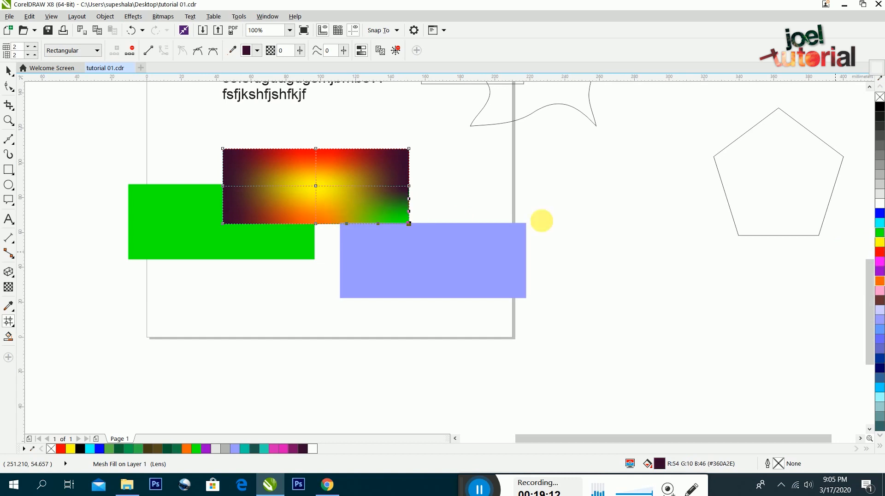
pyautogui.click(223, 224)
pyautogui.click(879, 387)
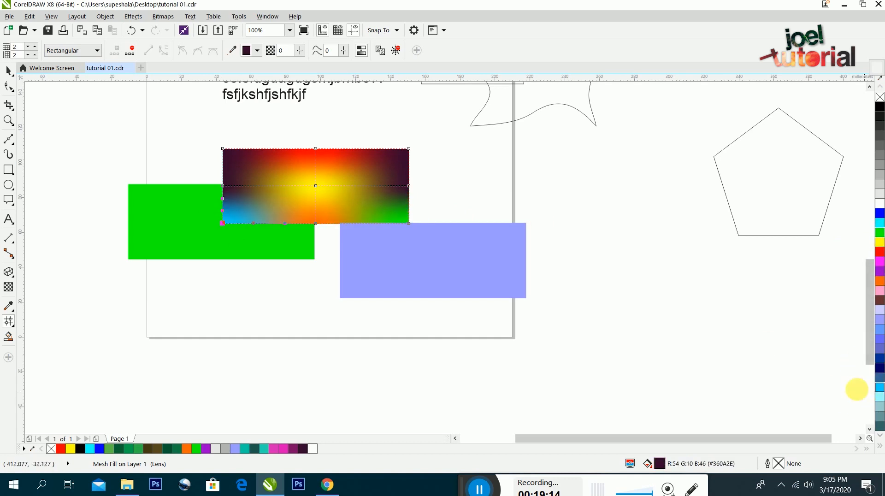
# - Reposition the multicolored mesh rectangle above the others and place the green rectangle at about X 59 mm, Y 34 mm
pyautogui.press('space')
pyautogui.moveTo(371, 192); pyautogui.dragTo(364, 172)
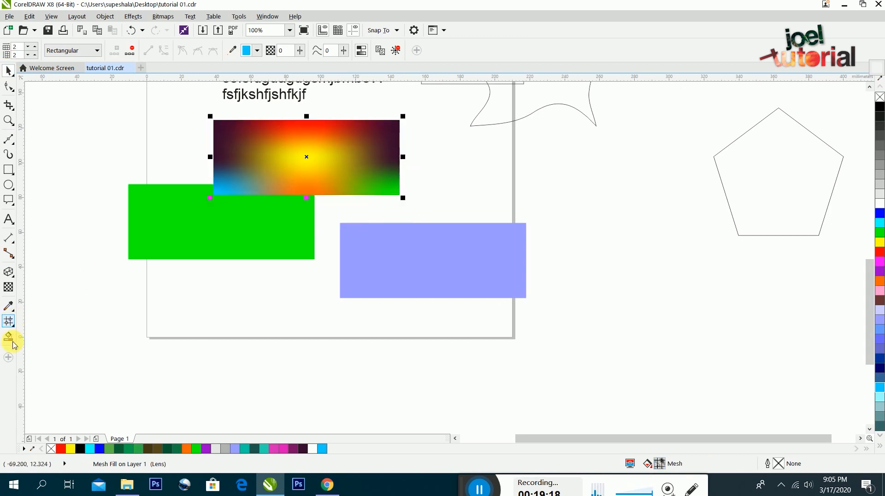
pyautogui.moveTo(293, 164); pyautogui.dragTo(256, 189)
pyautogui.moveTo(199, 253); pyautogui.dragTo(227, 308)
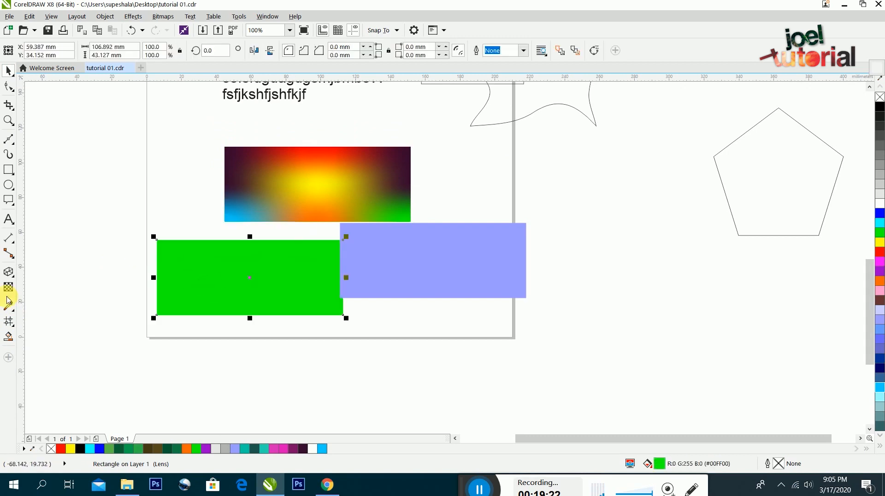
# - Apply a Mesh Fill to the green rectangle and color its center node medium blue
pyautogui.click(8, 321)
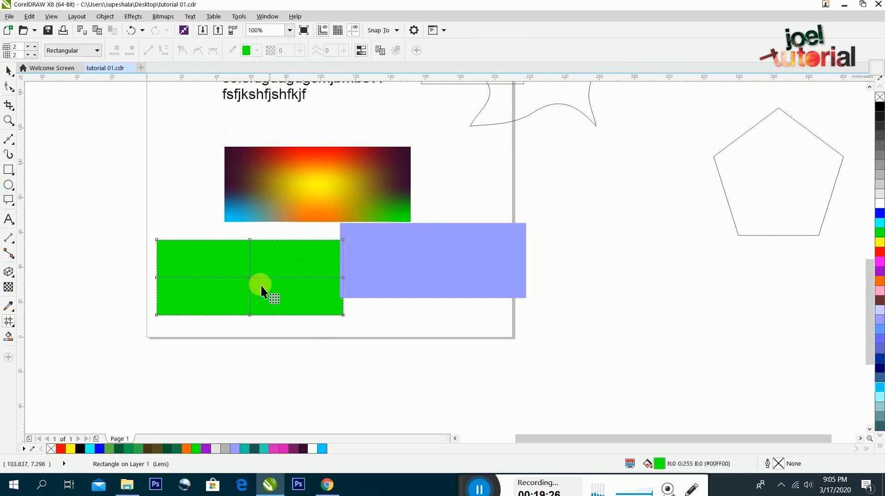
pyautogui.click(249, 278)
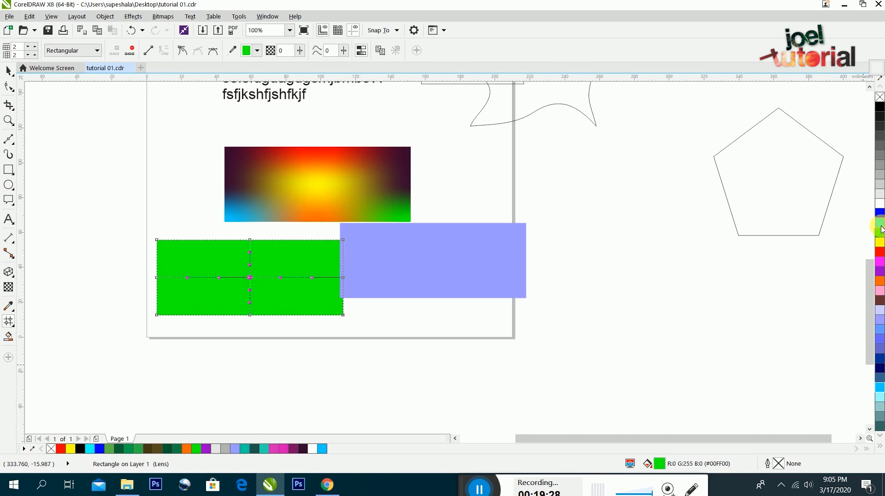
pyautogui.click(879, 205)
pyautogui.click(879, 310)
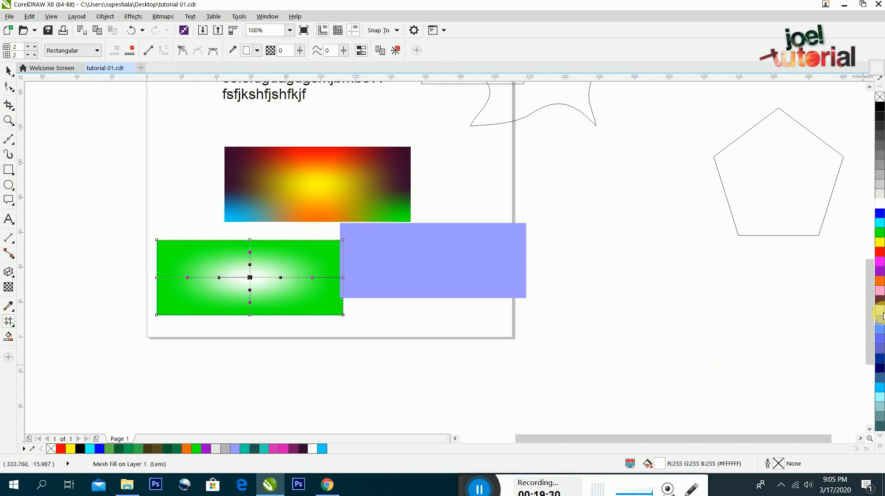
# - Color the green mesh's top-middle node pale cyan and its lower-right corner node pale grayish blue
pyautogui.click(250, 240)
pyautogui.click(879, 358)
pyautogui.click(879, 397)
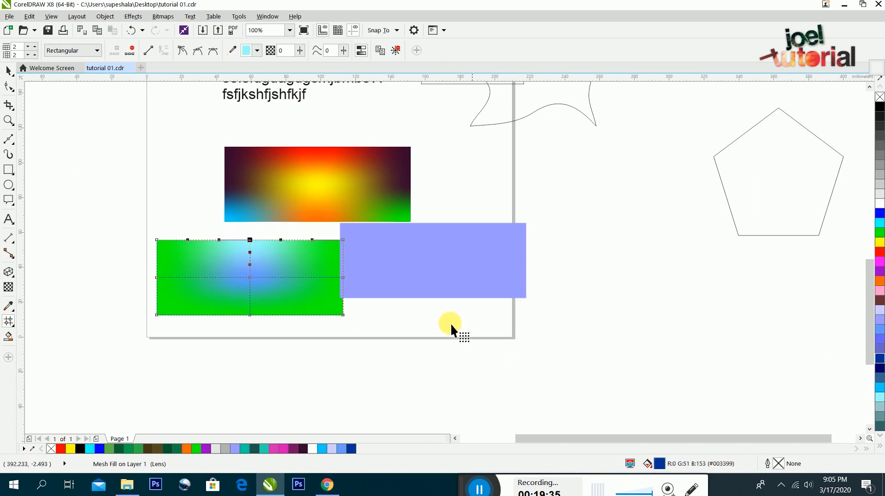
pyautogui.click(344, 315)
pyautogui.click(873, 413)
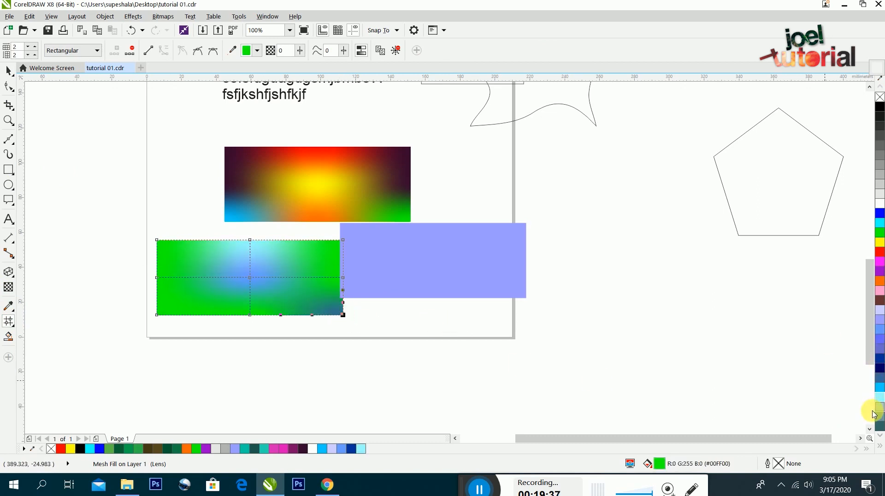
pyautogui.click(876, 406)
# - Delete the green mesh-filled rectangle
pyautogui.click(8, 70)
pyautogui.moveTo(288, 276); pyautogui.dragTo(278, 240)
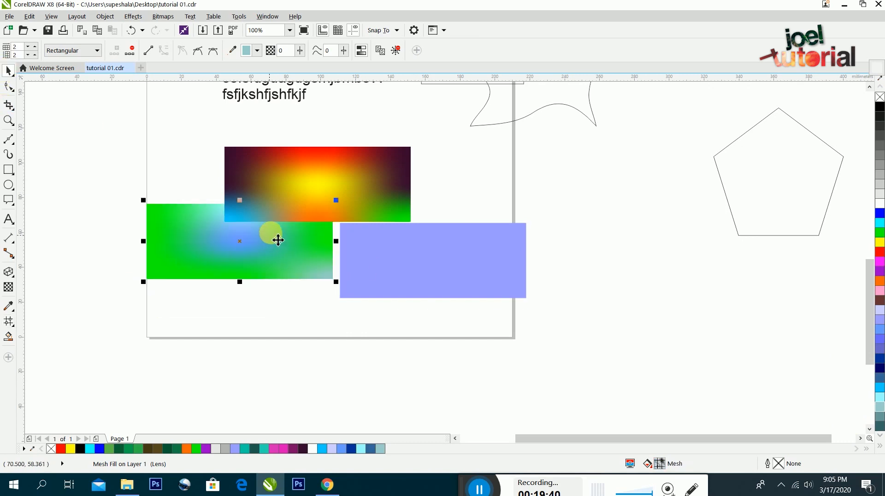
pyautogui.press('Delete')
# - Smart Fill both remaining rectangles with steel blue (C40 M20 Y0 K40) and a black 0.176 mm outline
pyautogui.click(446, 269)
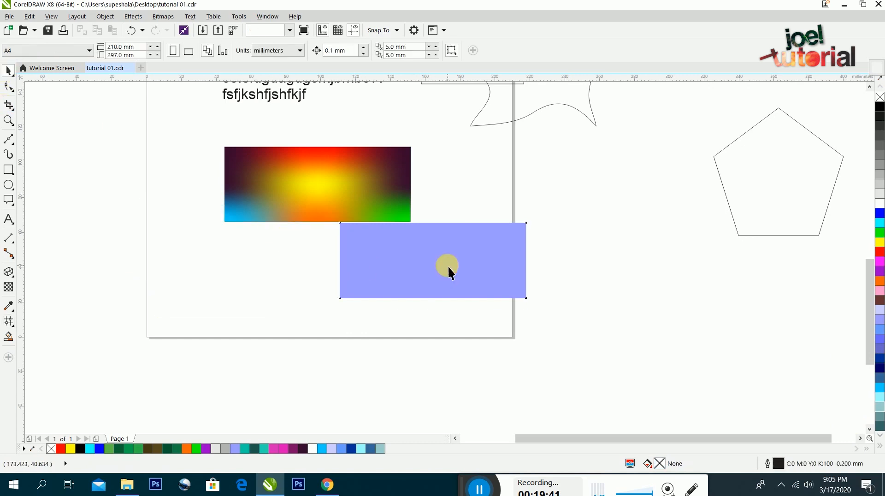
pyautogui.click(11, 340)
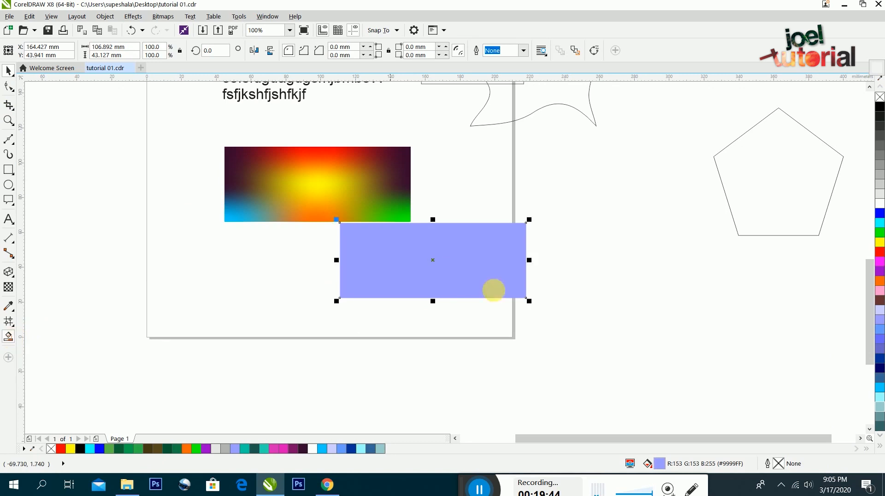
pyautogui.click(302, 267)
pyautogui.click(358, 188)
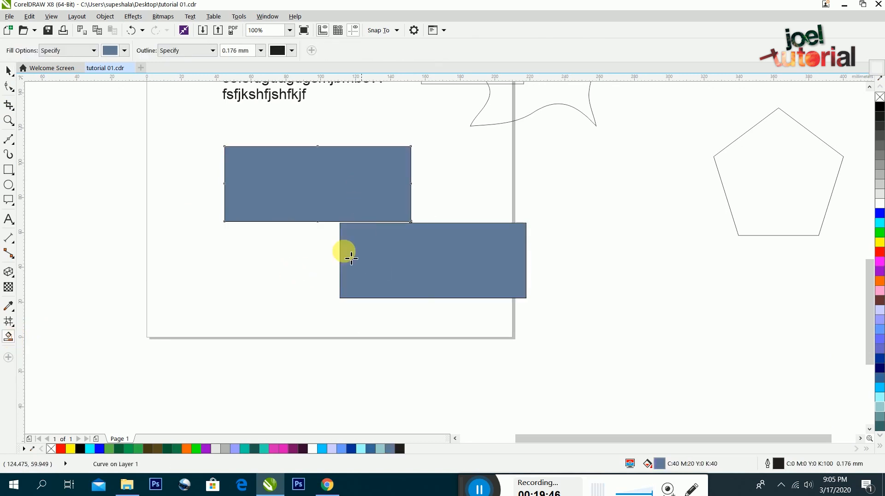
# - Set the Smart Fill color to magenta (C31 M100 Y15 K0) and fill both rectangles and the pentagon with it
pyautogui.click(125, 51)
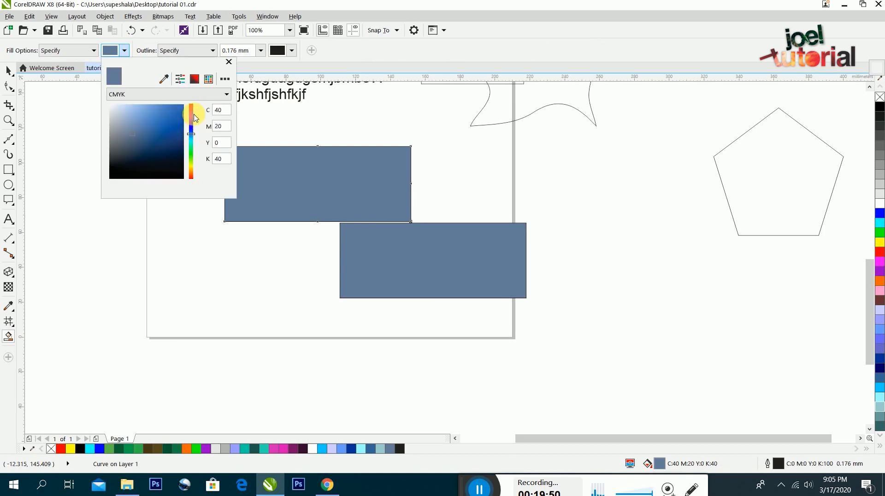
pyautogui.moveTo(189, 133); pyautogui.dragTo(191, 111)
pyautogui.click(171, 125)
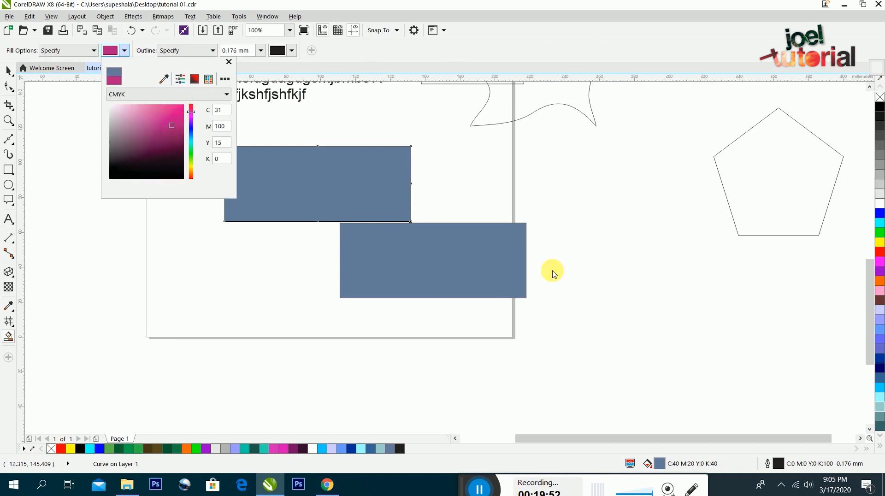
pyautogui.click(330, 193)
pyautogui.click(493, 264)
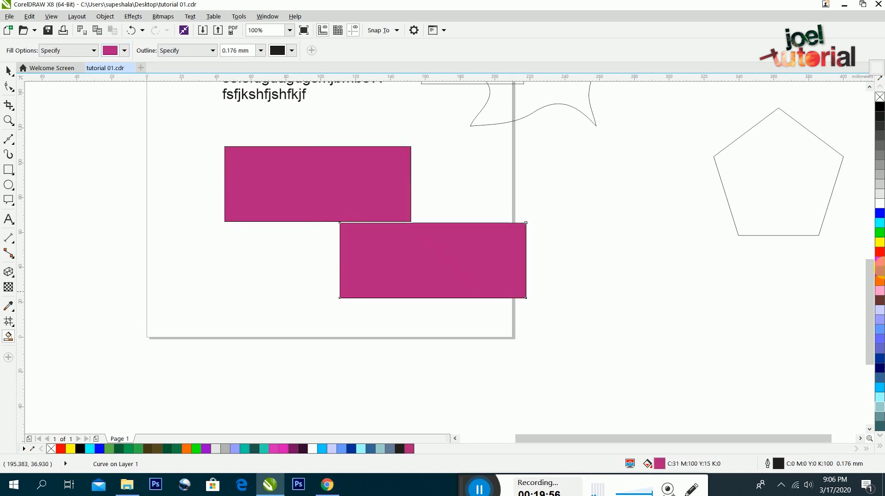
pyautogui.click(772, 162)
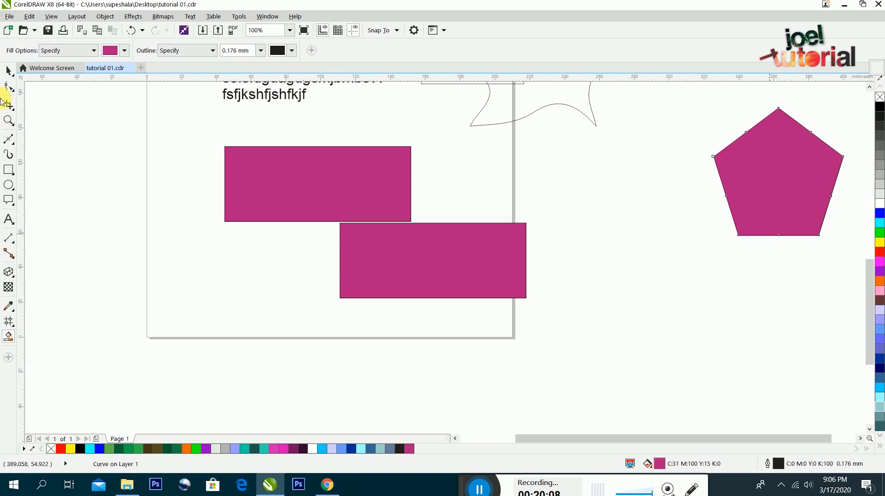
pyautogui.click(10, 72)
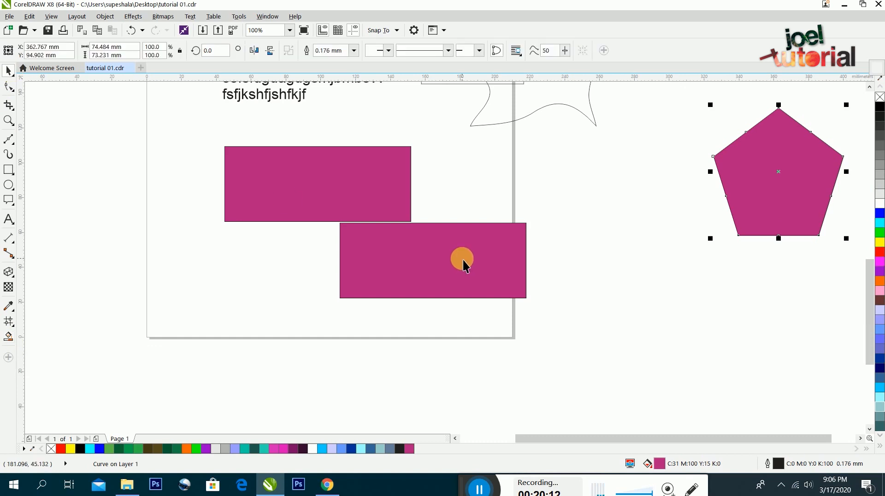
# - Select all the objects on and beside the page
pyautogui.scroll(-2, 424, 243)
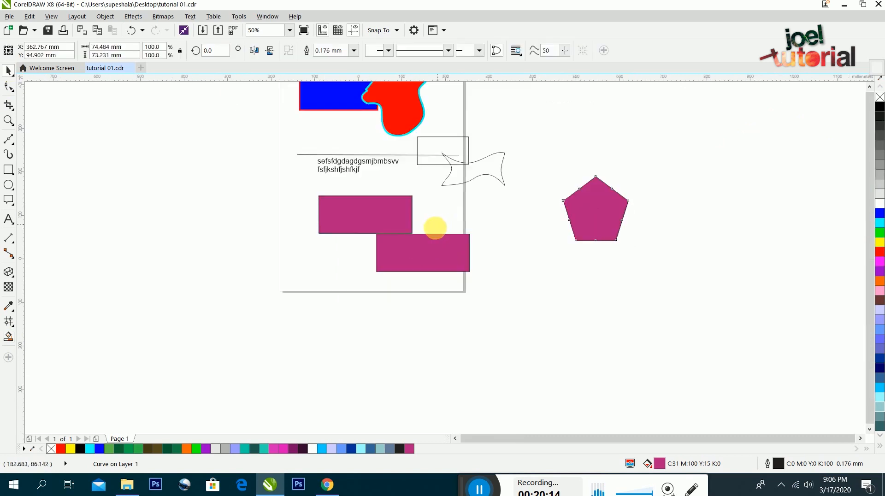
pyautogui.scroll(2, 458, 159)
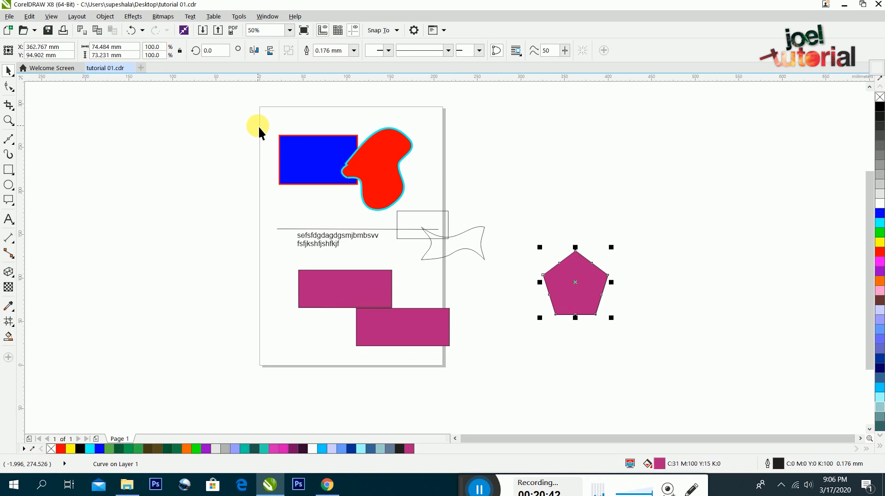
pyautogui.moveTo(257, 109); pyautogui.dragTo(659, 369)
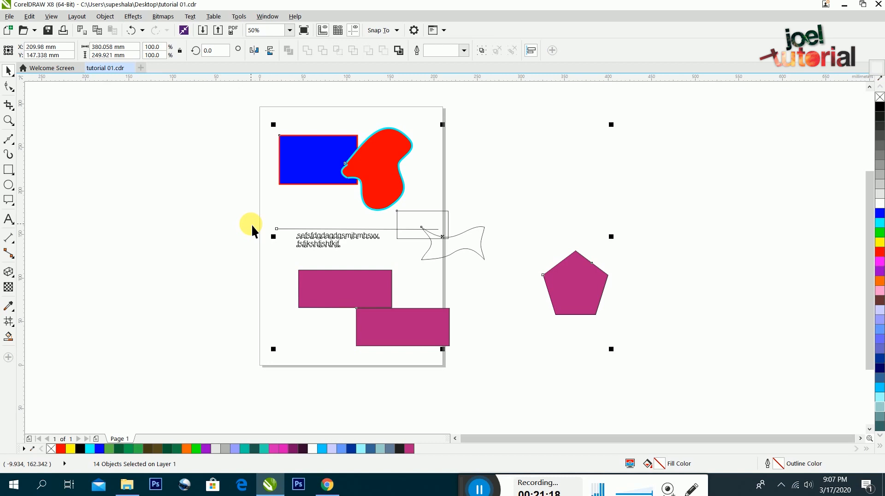
# - Clear the selection and look through the page size presets
pyautogui.click(189, 170)
pyautogui.click(15, 51)
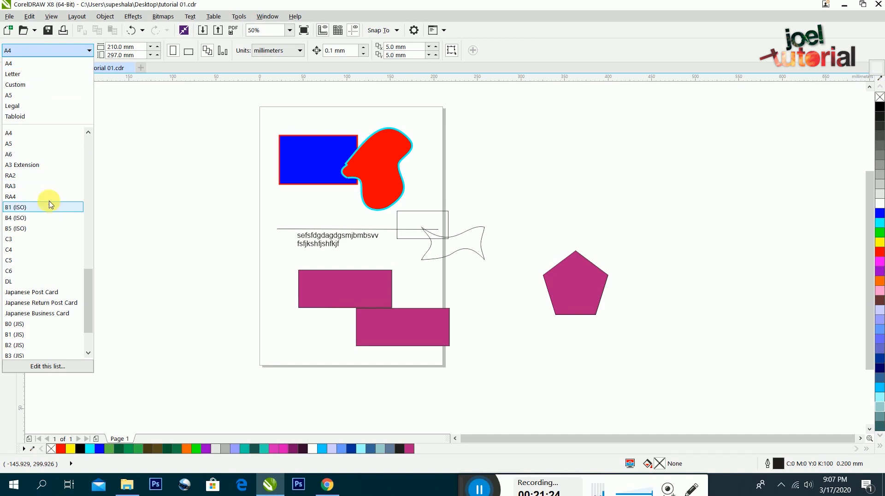
pyautogui.click(50, 54)
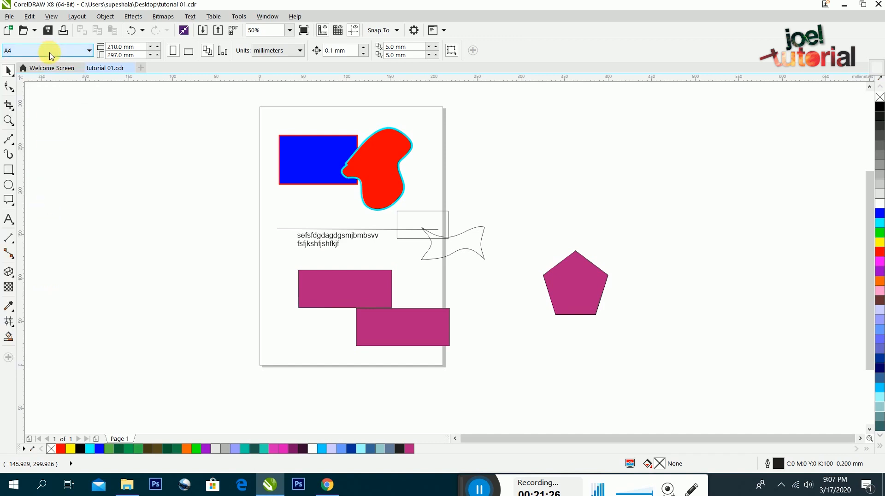